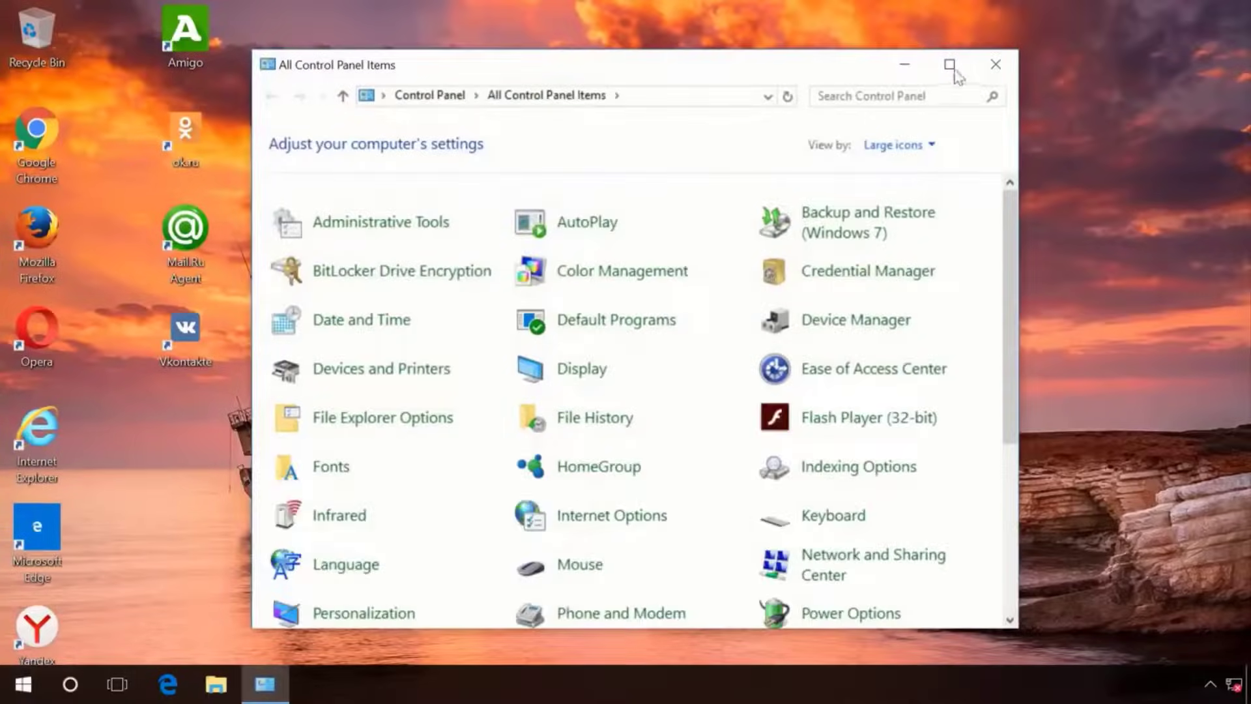
Maximize Control Panel and list installed programs sorted by install date, newest first.
click(955, 70)
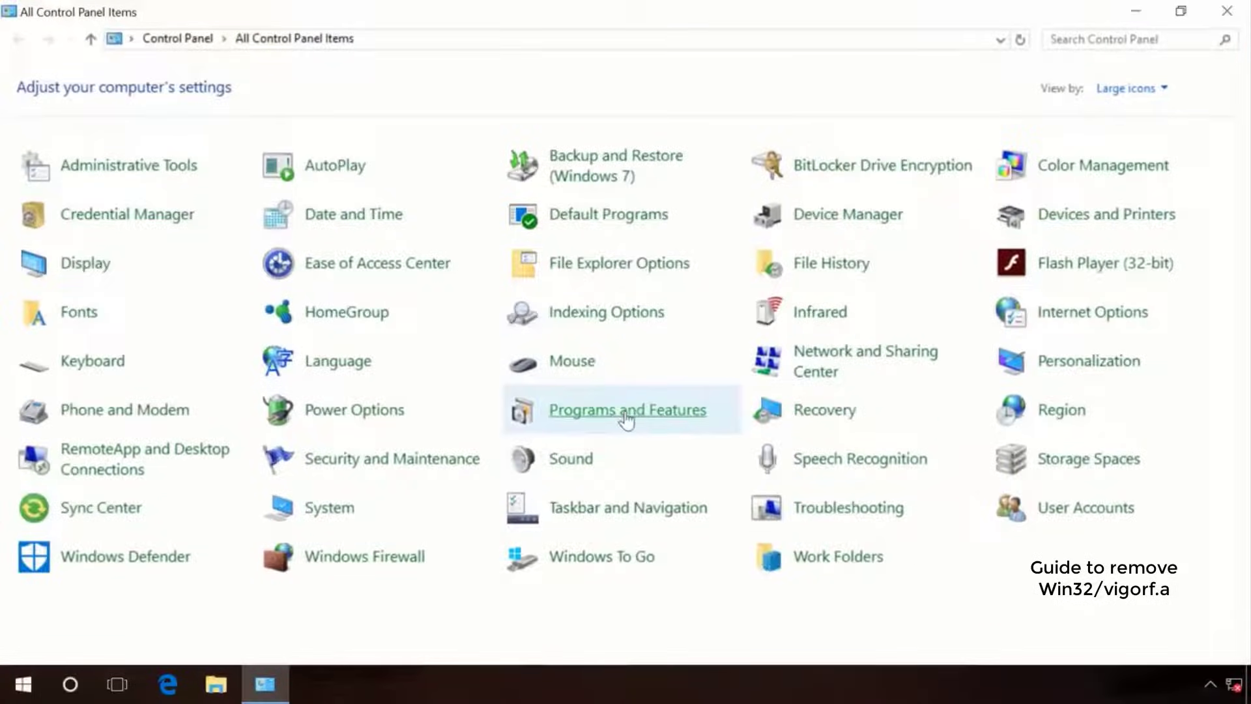
click(627, 411)
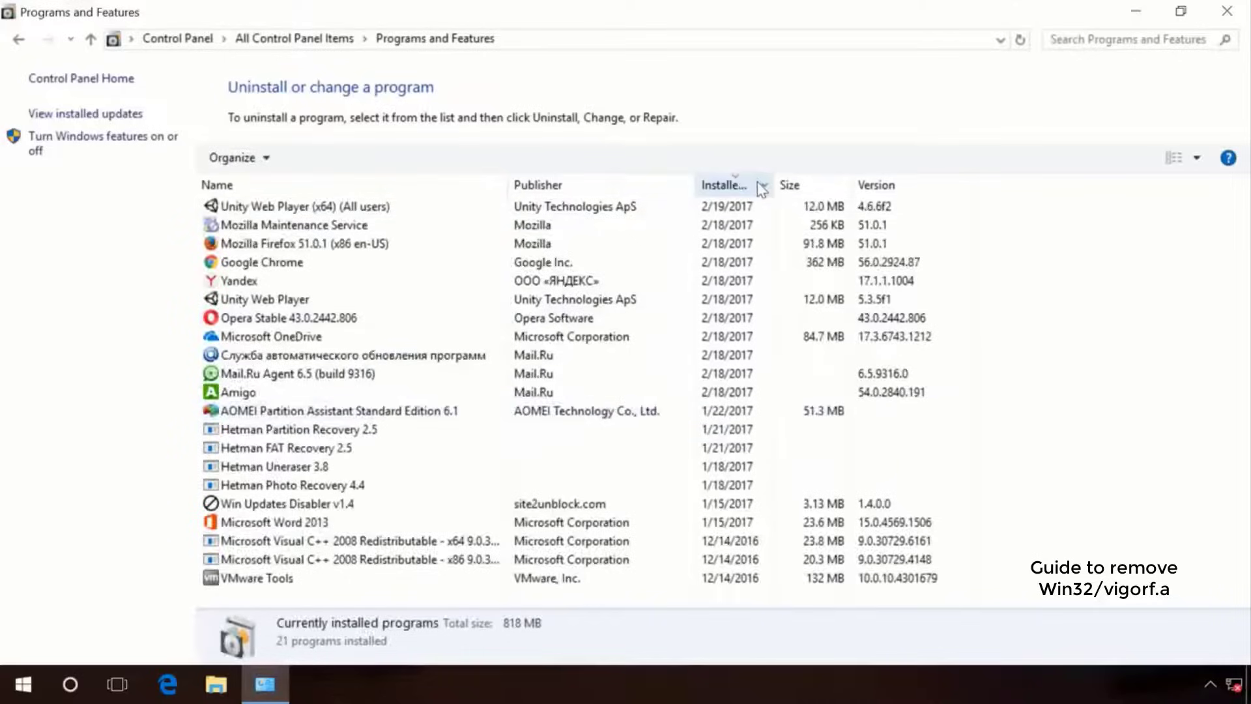
click(751, 188)
click(750, 188)
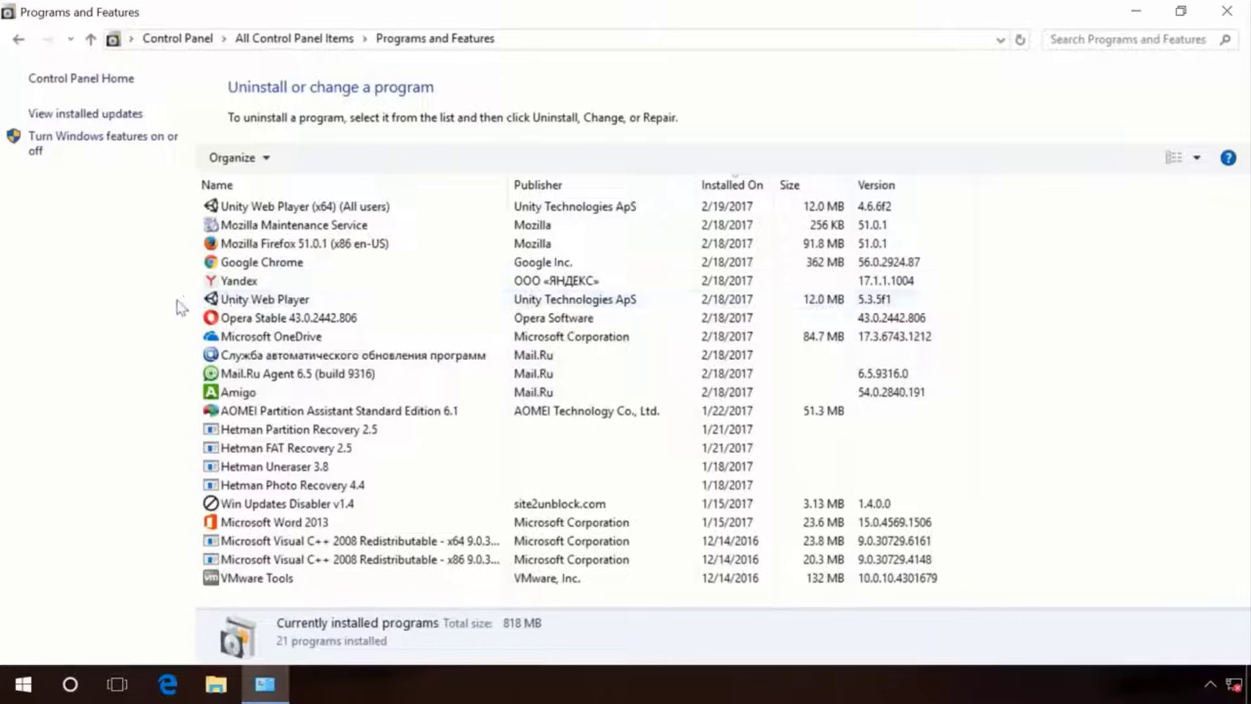
Uninstall Unity Web Player through its uninstall wizard.
right_click(249, 301)
click(279, 315)
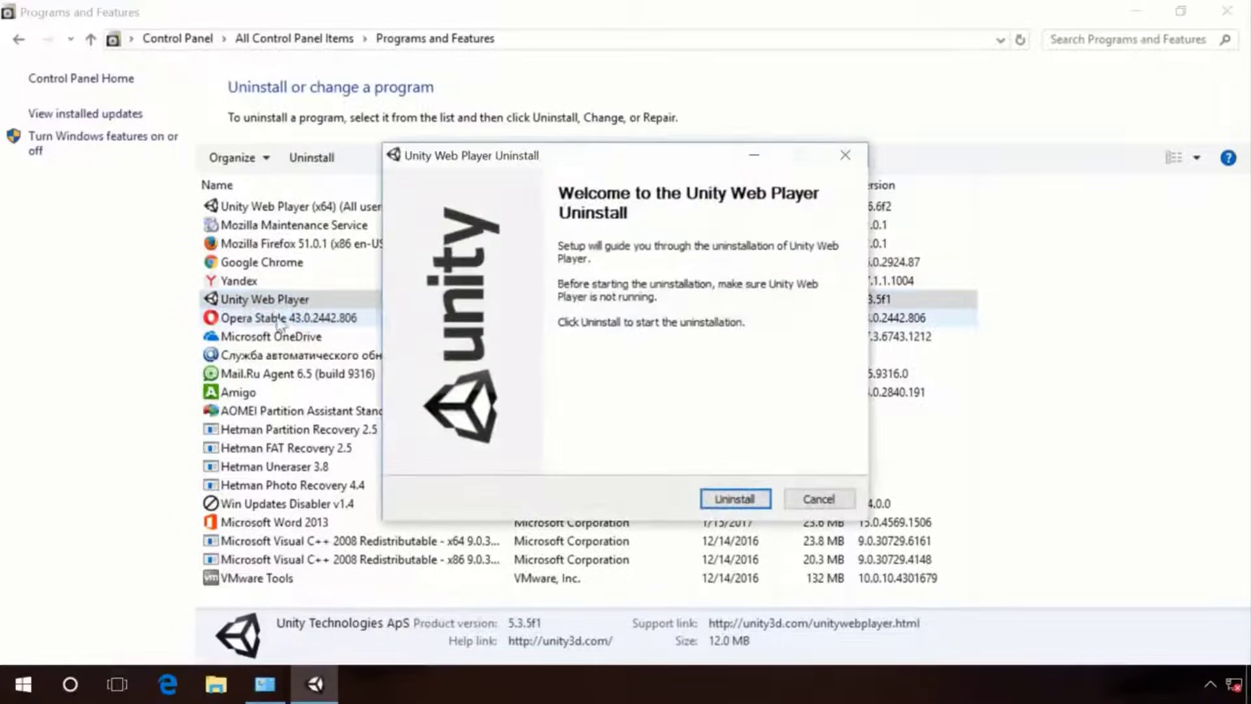
click(718, 501)
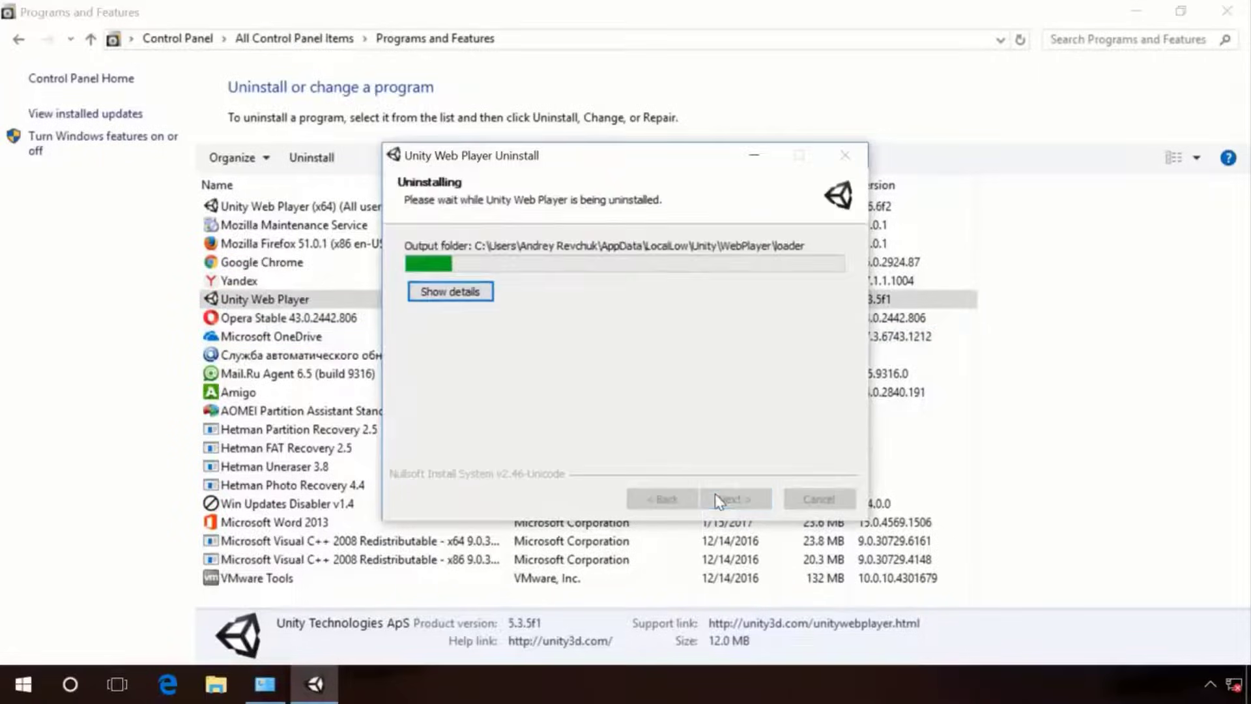
click(730, 498)
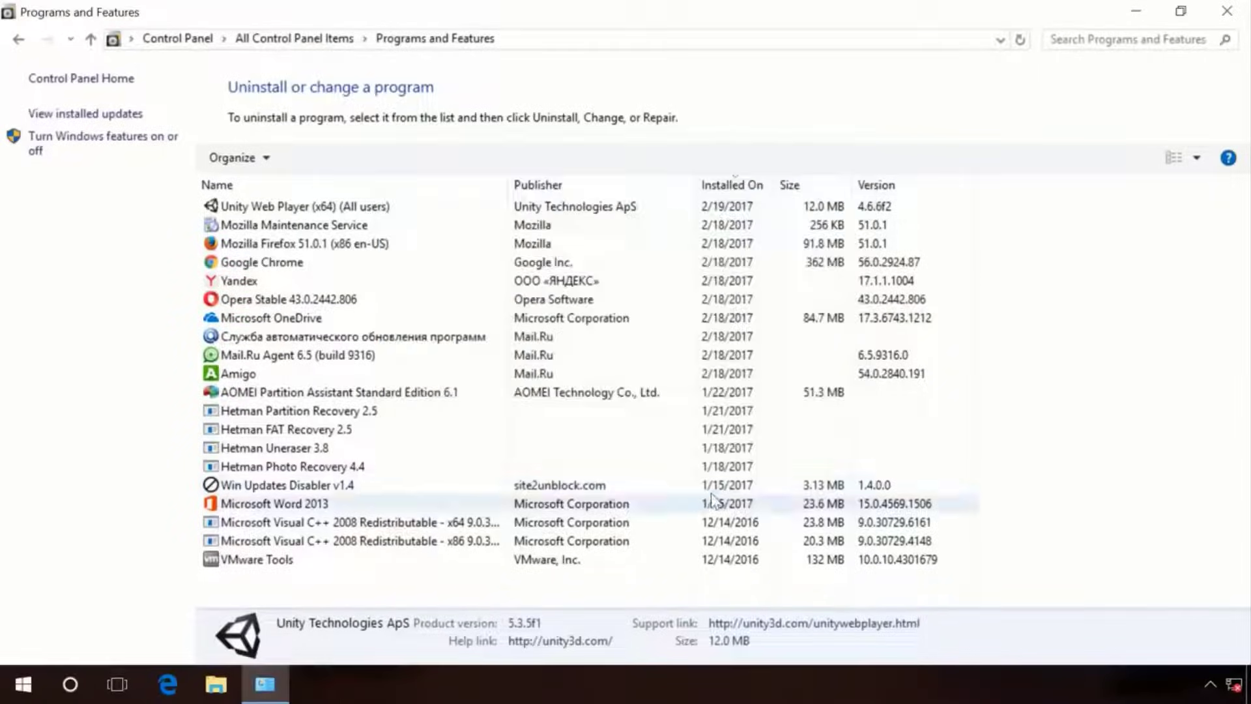
Uninstall the Mail.Ru automatic update service and confirm with Yes.
right_click(276, 337)
click(333, 349)
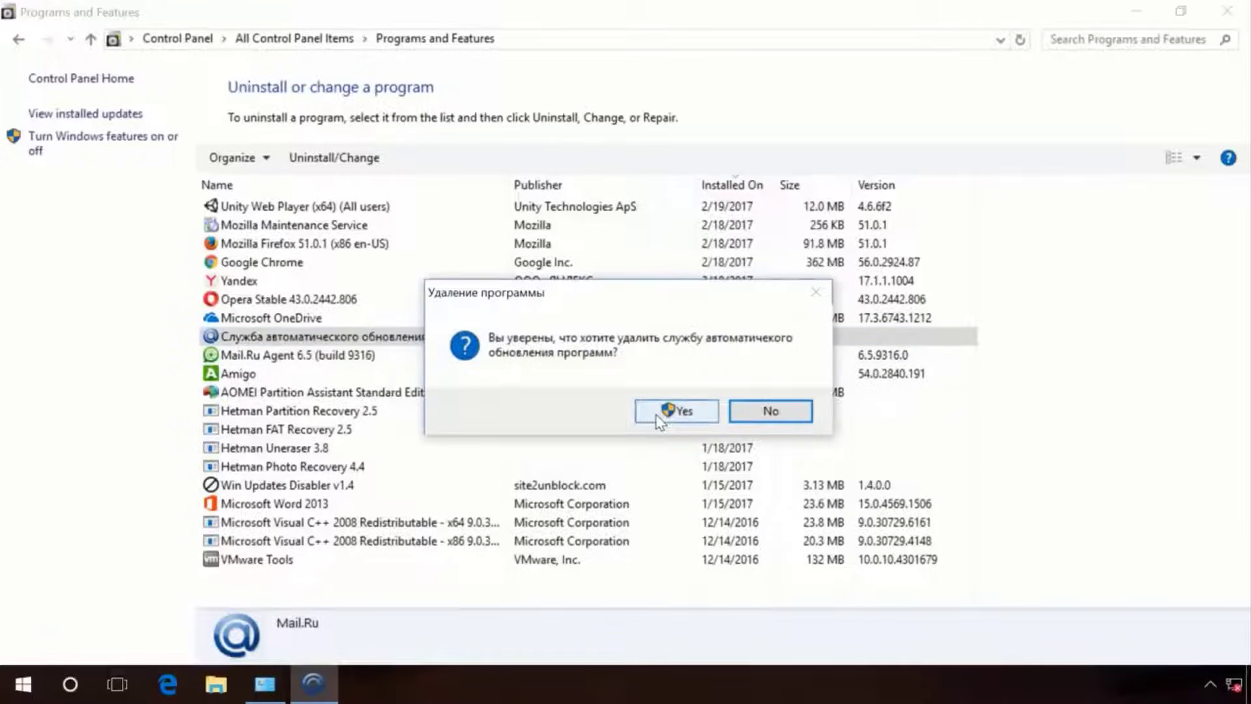
click(658, 415)
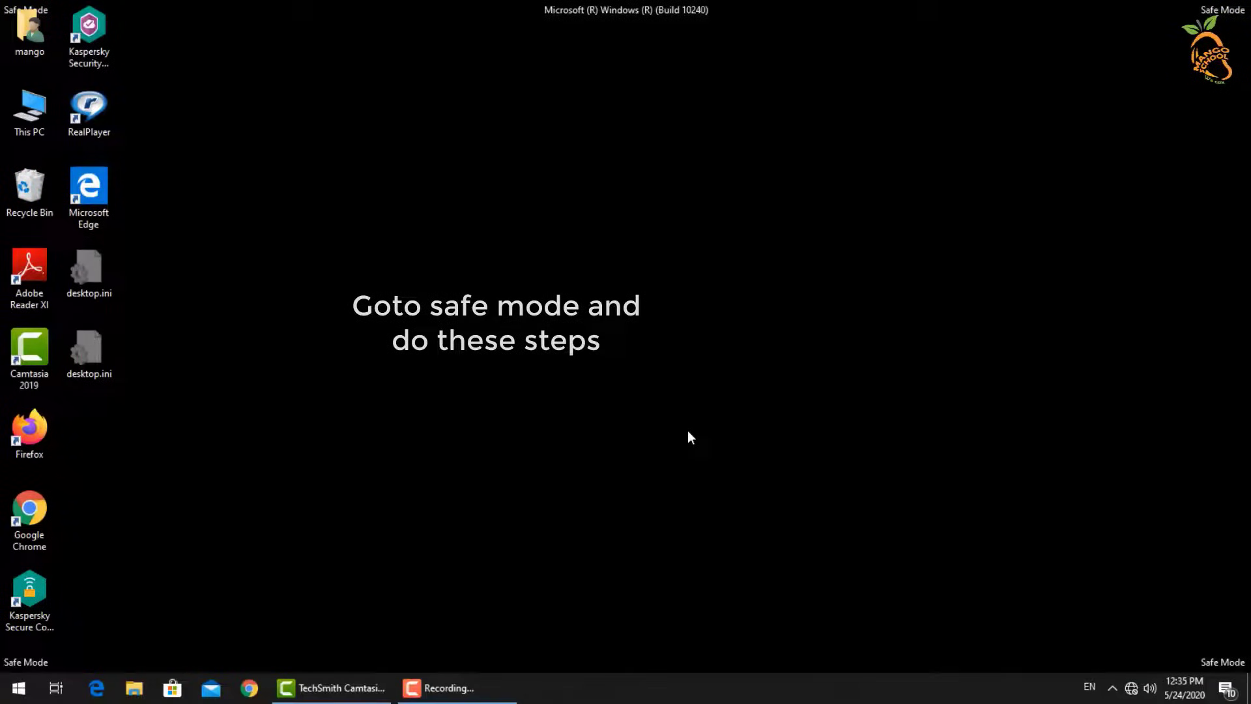
In File Explorer, browse to C:\ProgramData\Microsoft\Windows\Start Menu\Programs.
click(134, 695)
scroll(153, 405, down, 5)
click(137, 427)
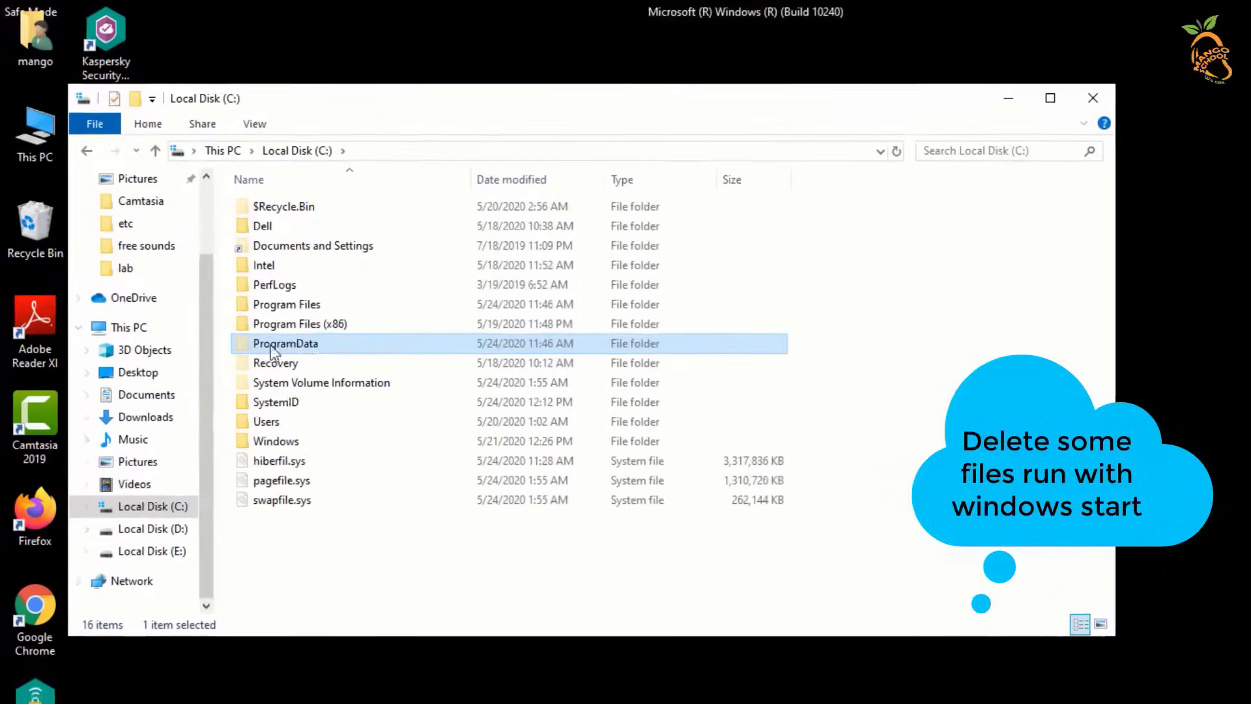
double_click(239, 288)
scroll(324, 362, down, 1)
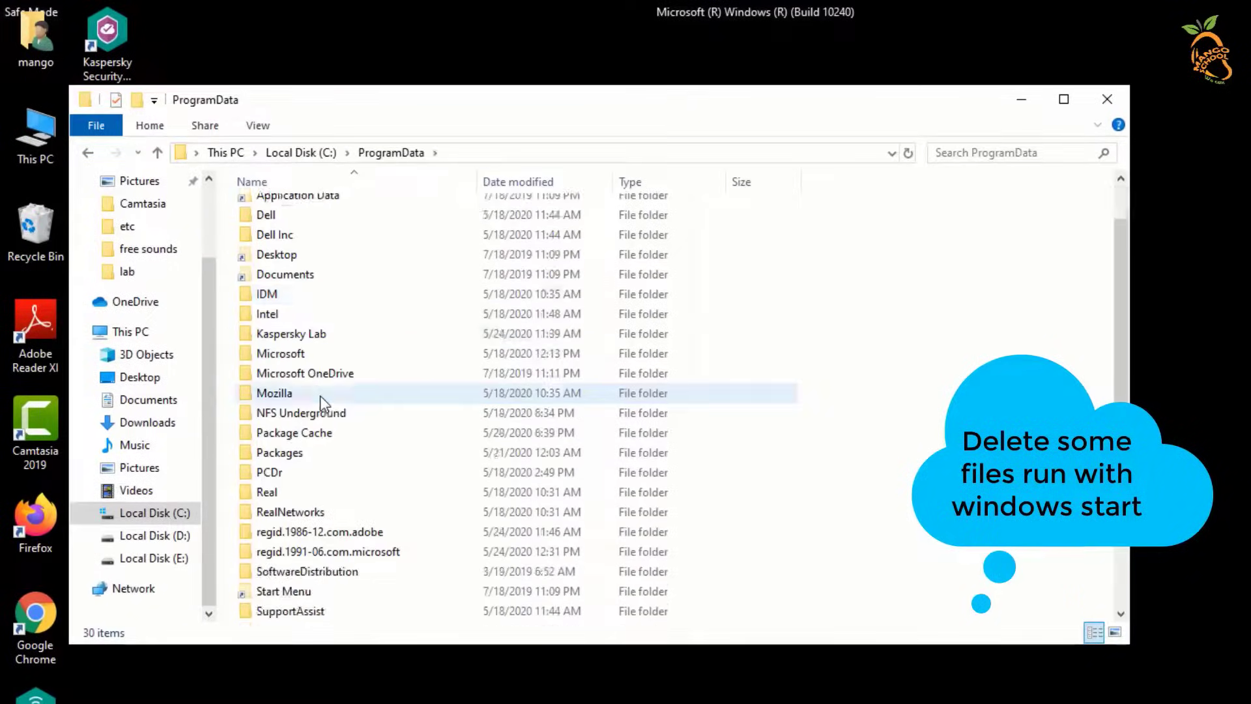
scroll(324, 362, down, 2)
double_click(293, 238)
scroll(304, 408, down, 2)
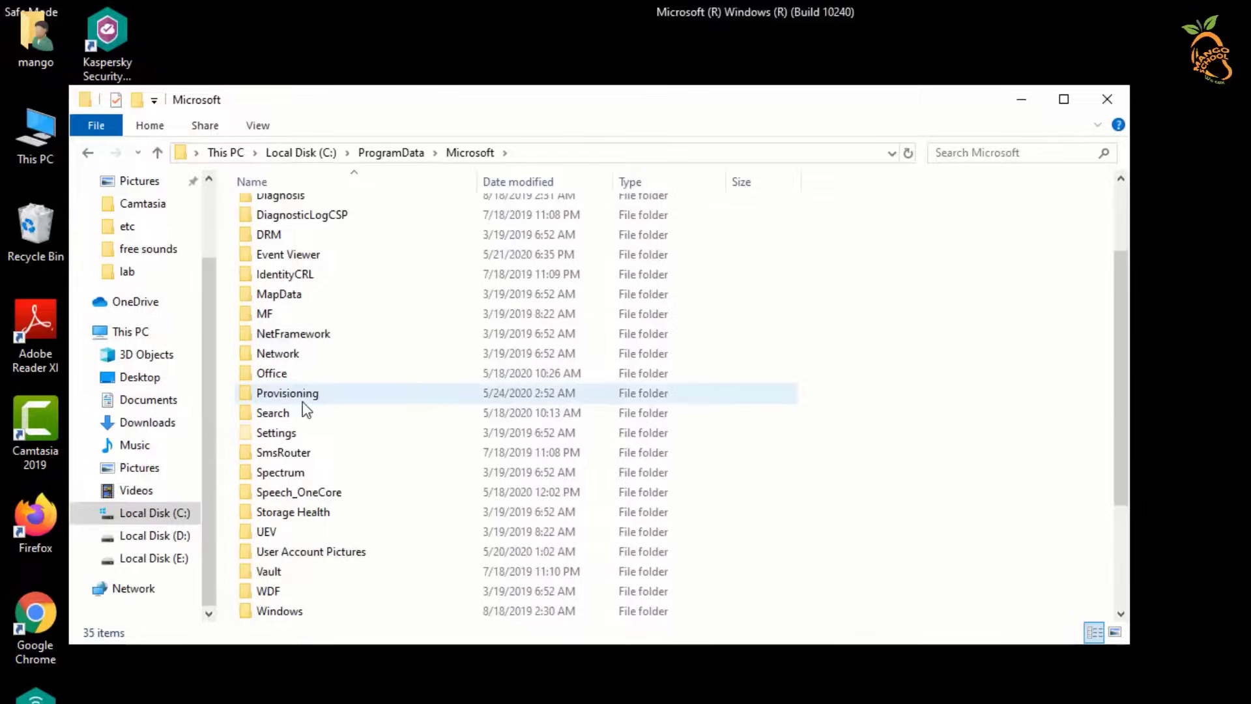
scroll(279, 490, down, 2)
double_click(279, 490)
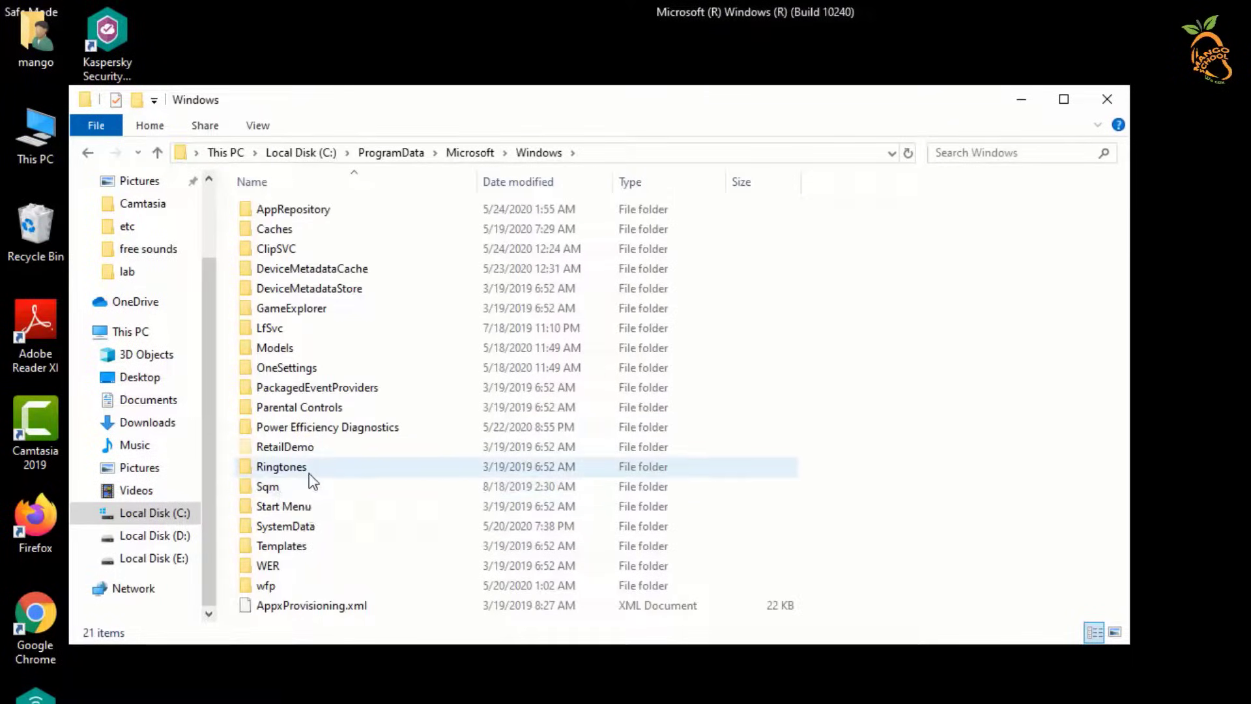
double_click(305, 506)
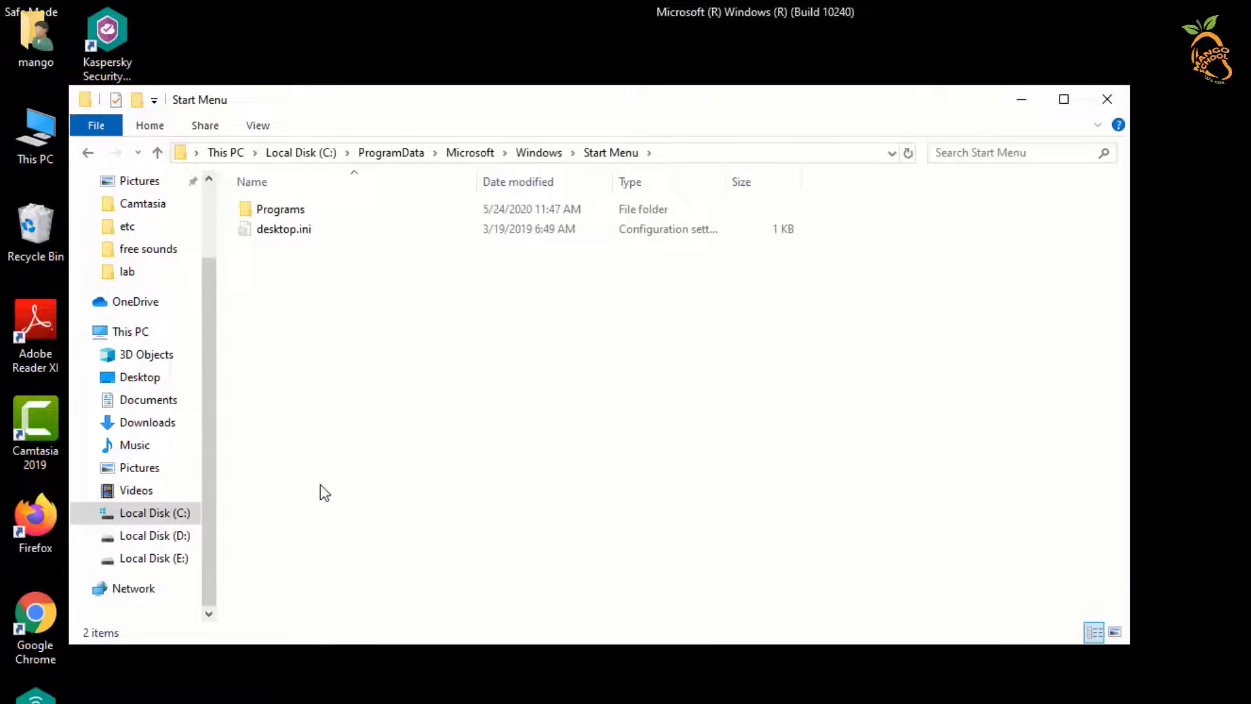
double_click(294, 211)
Open the all-users Startup folder and delete tappi.loc and xman6.exe.
click(291, 392)
double_click(290, 391)
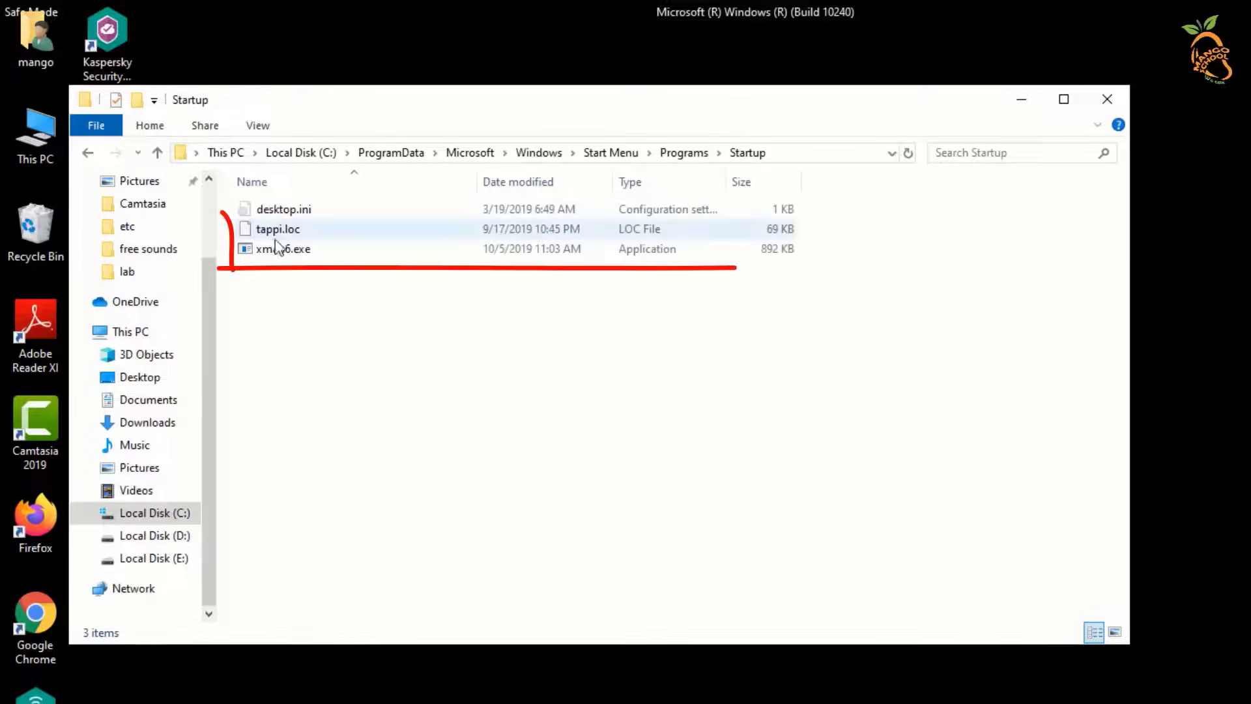
drag(289, 316, 235, 228)
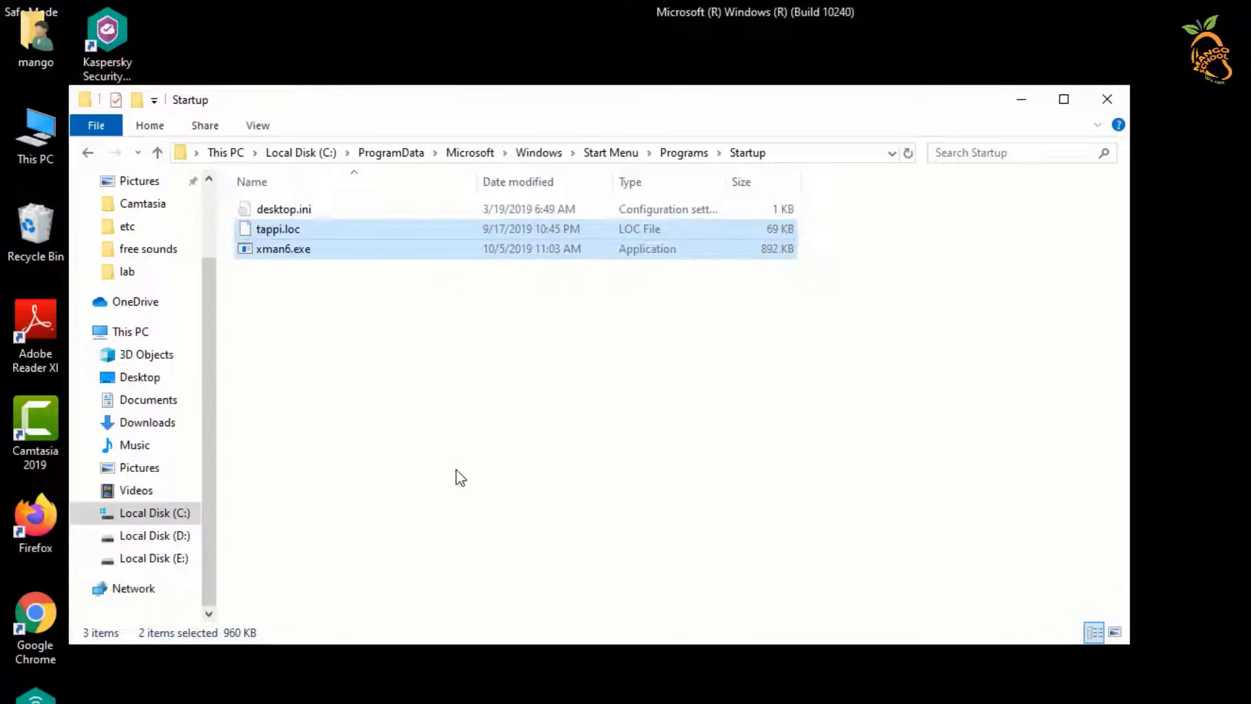
key(Delete)
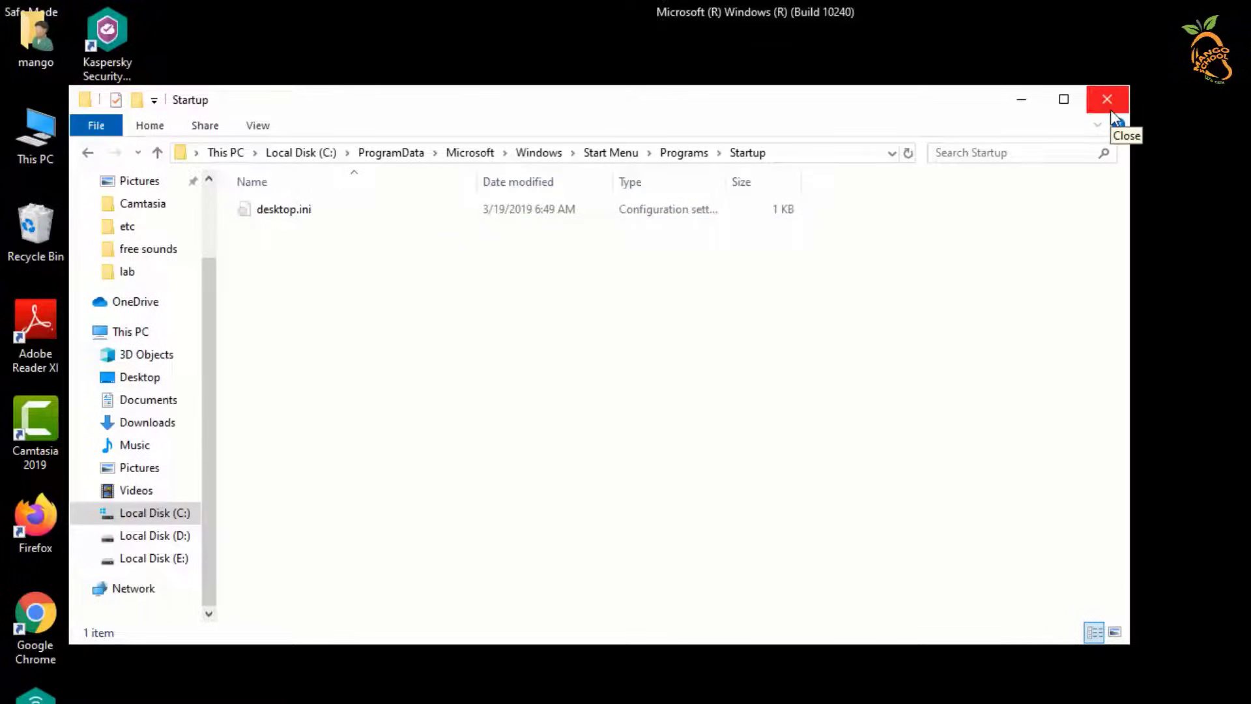
Browse from C: to the user's AppData\Roaming\Microsoft\Windows\Start Menu\Programs\Startup folder.
click(165, 519)
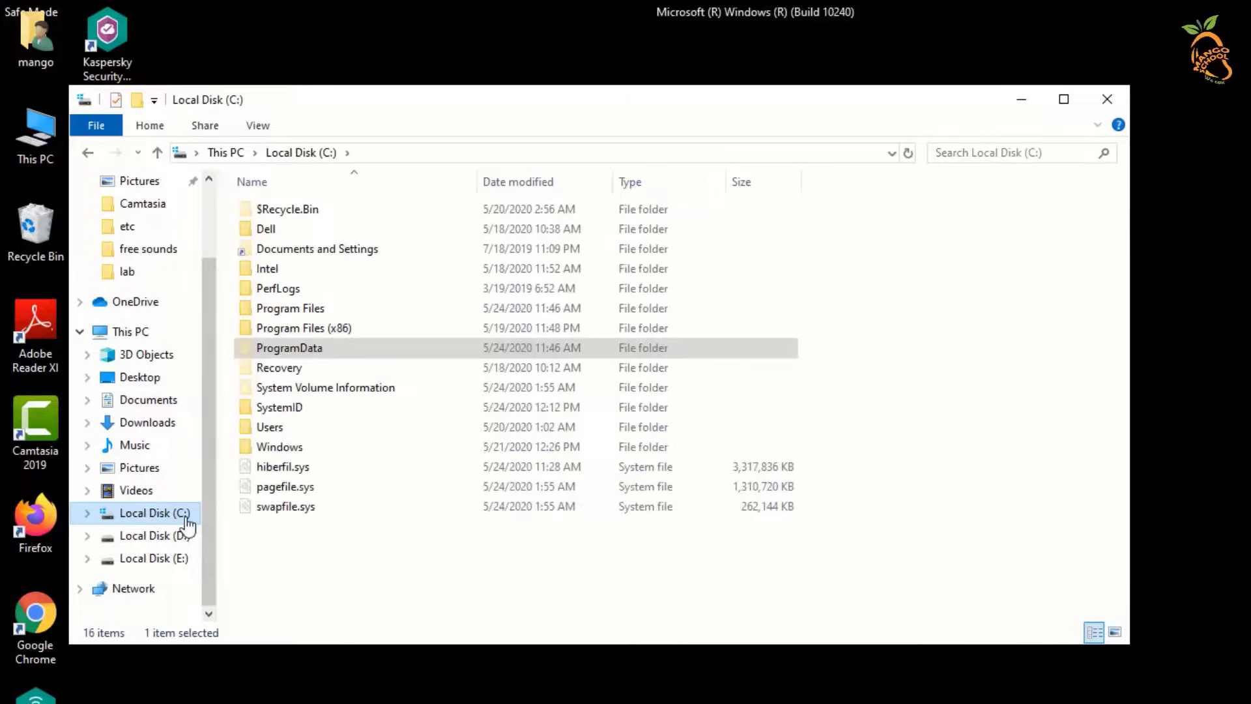
double_click(279, 426)
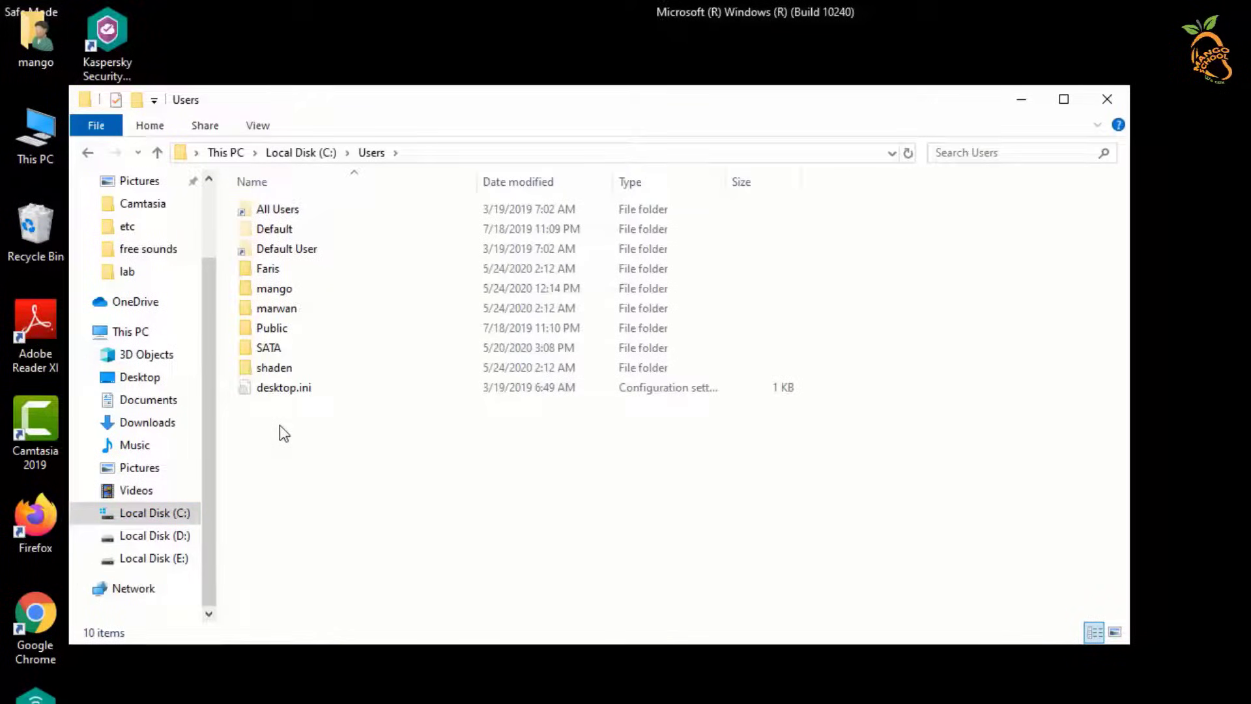
double_click(296, 295)
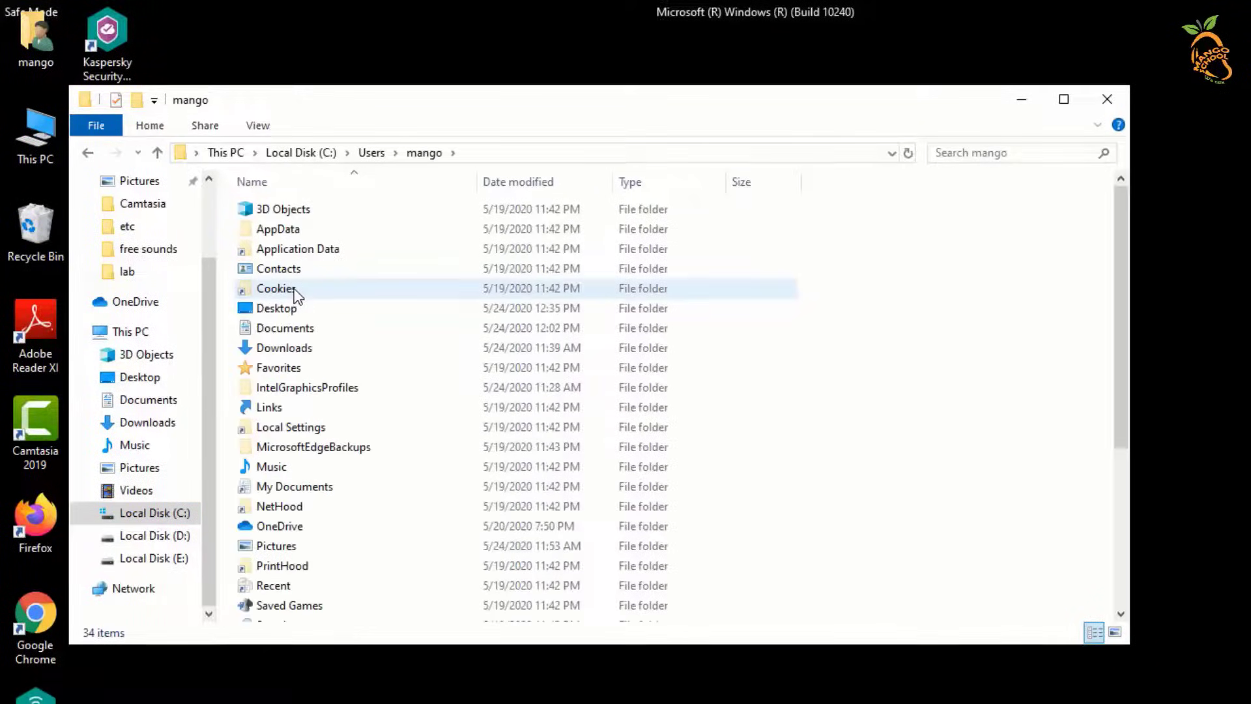
double_click(288, 231)
double_click(297, 252)
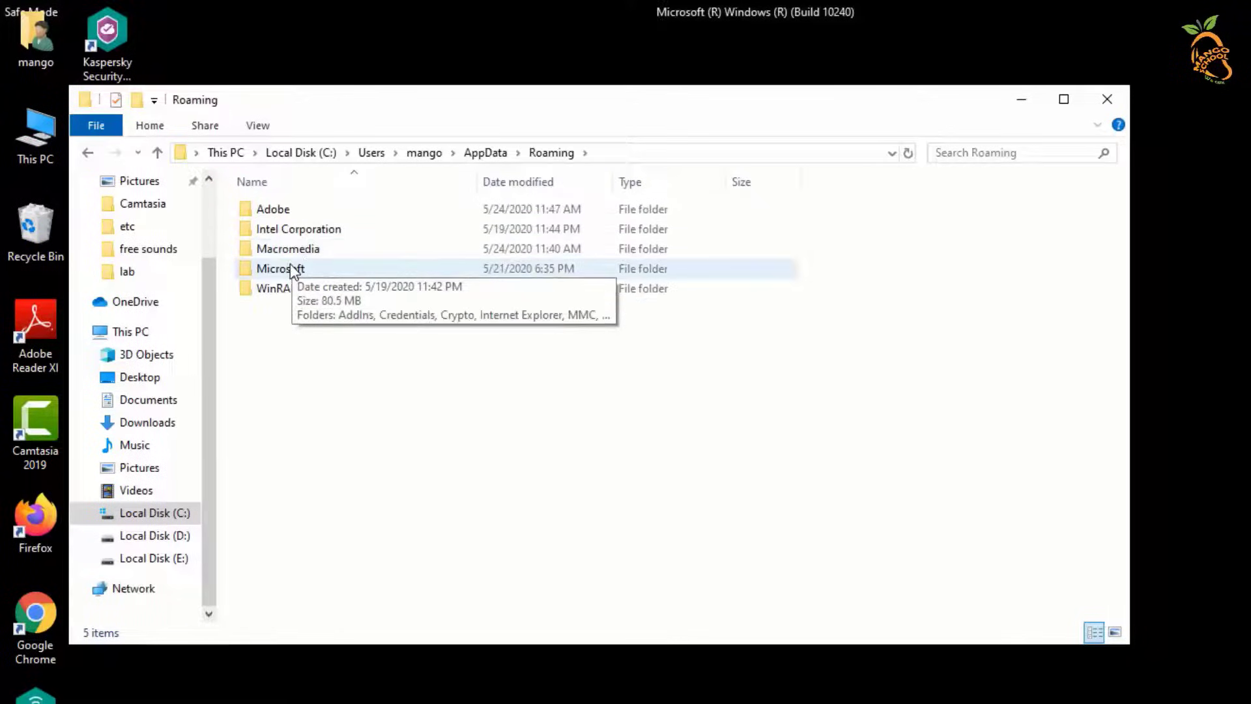
double_click(300, 271)
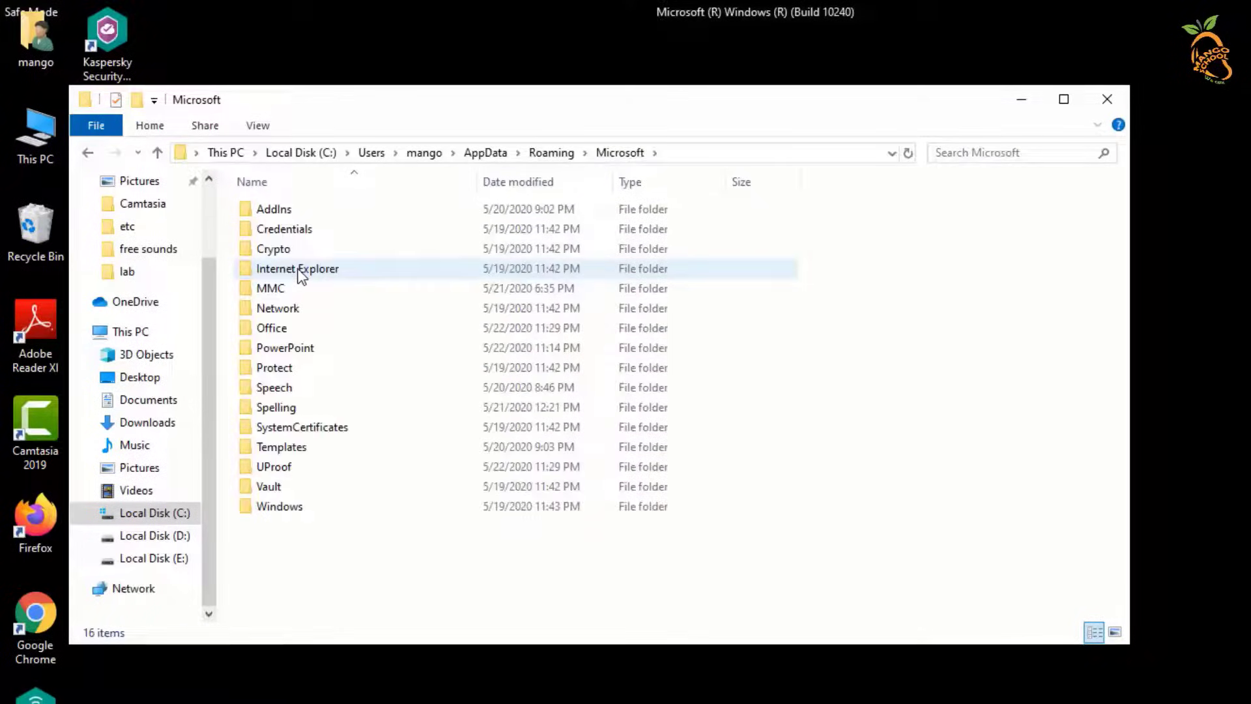
double_click(282, 507)
double_click(296, 348)
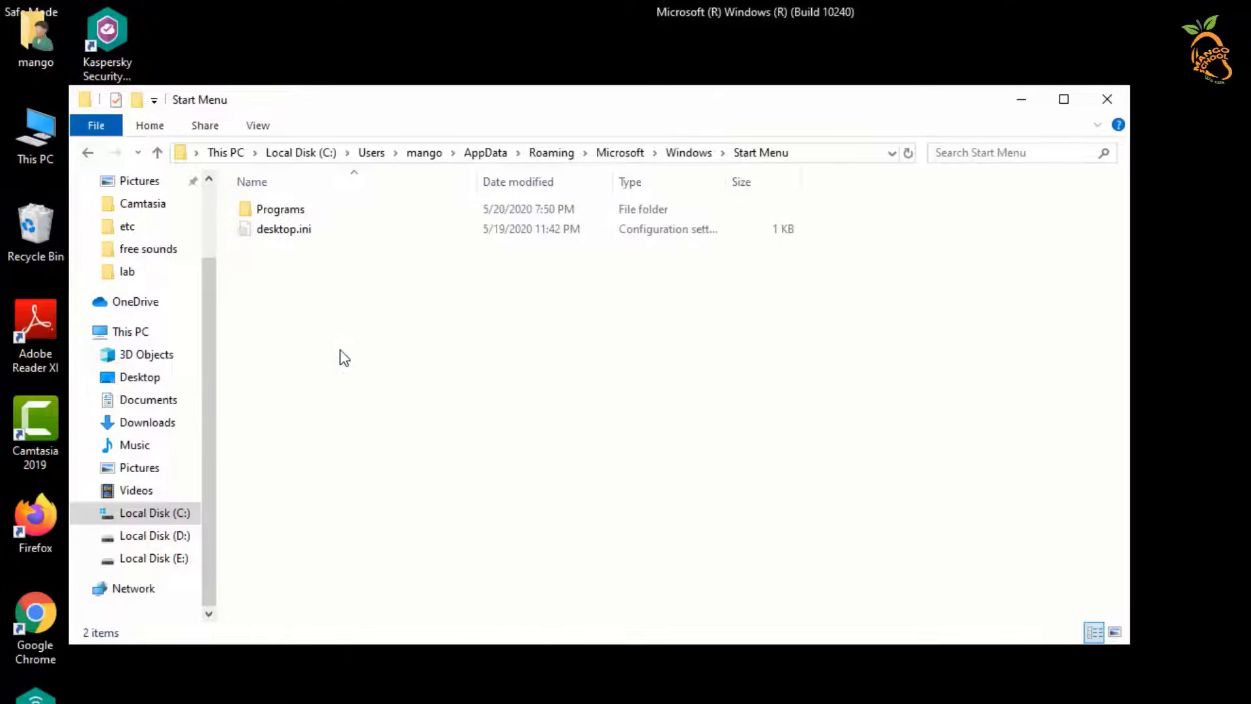
double_click(281, 210)
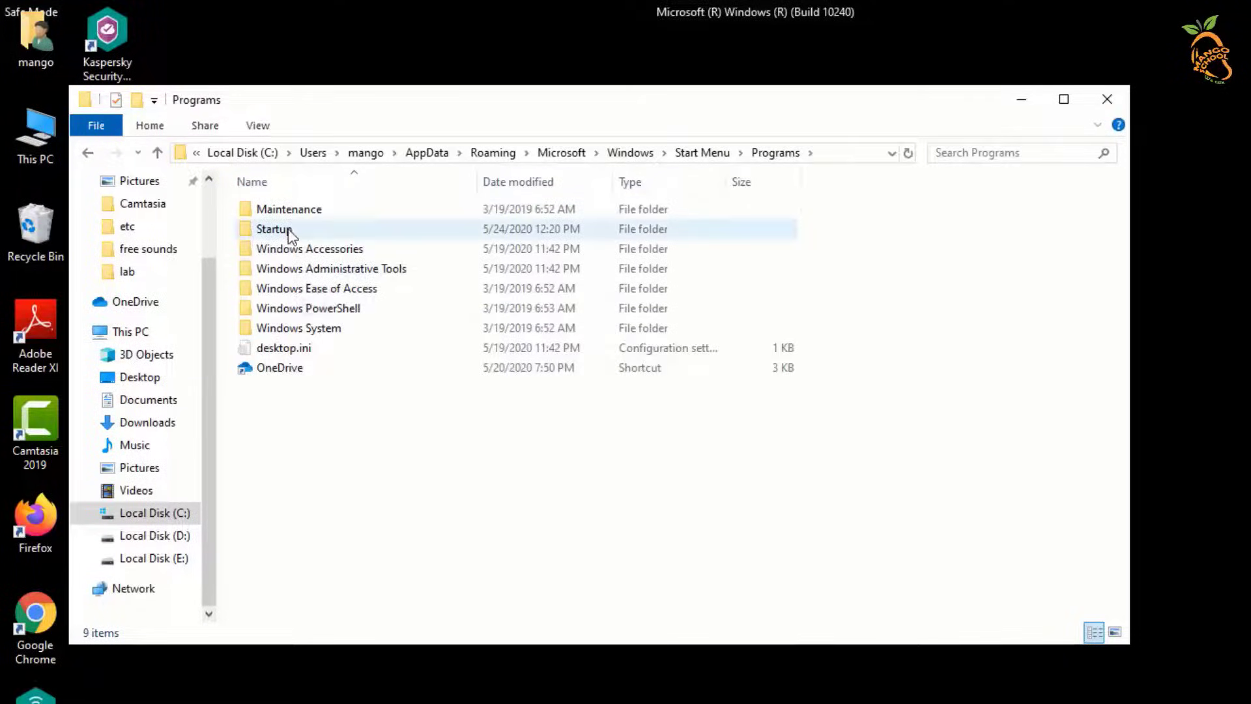
double_click(290, 235)
Select 543654ttgd.exe, delself.bat, encrypt.pdb and rdpclip.exe, leaving desktop.ini, and delete them.
click(332, 228)
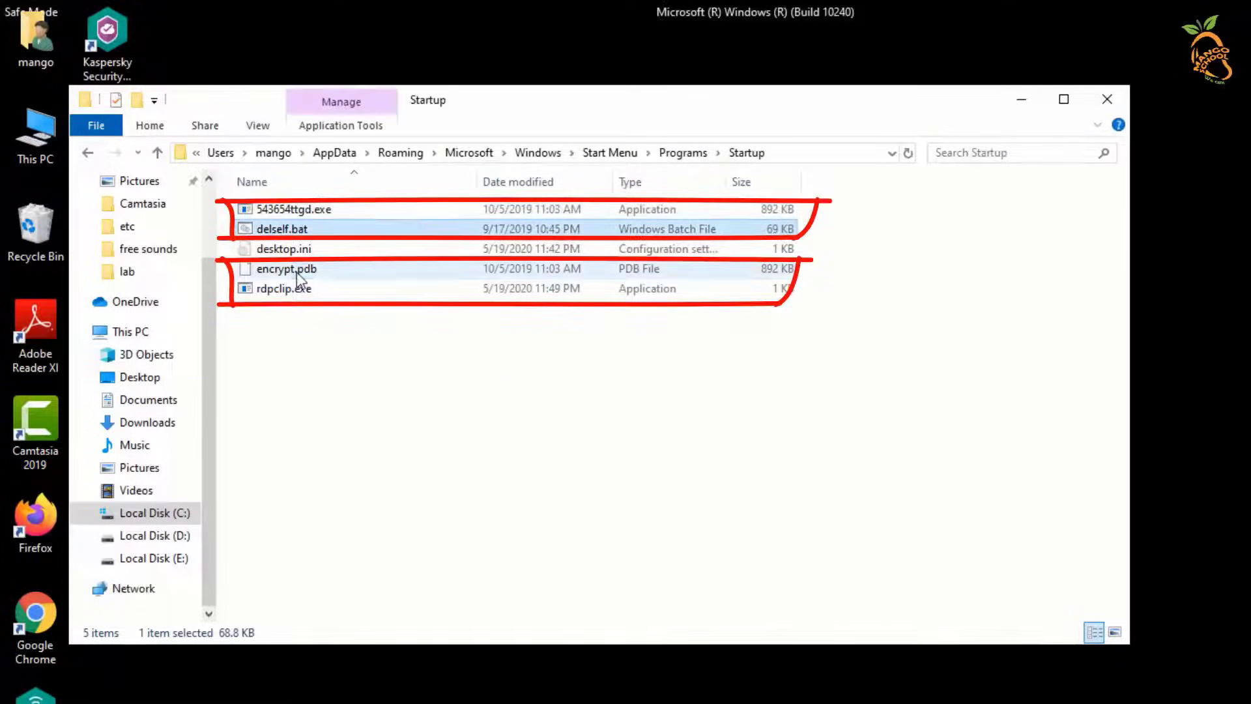
click(299, 294)
drag(309, 340, 269, 270)
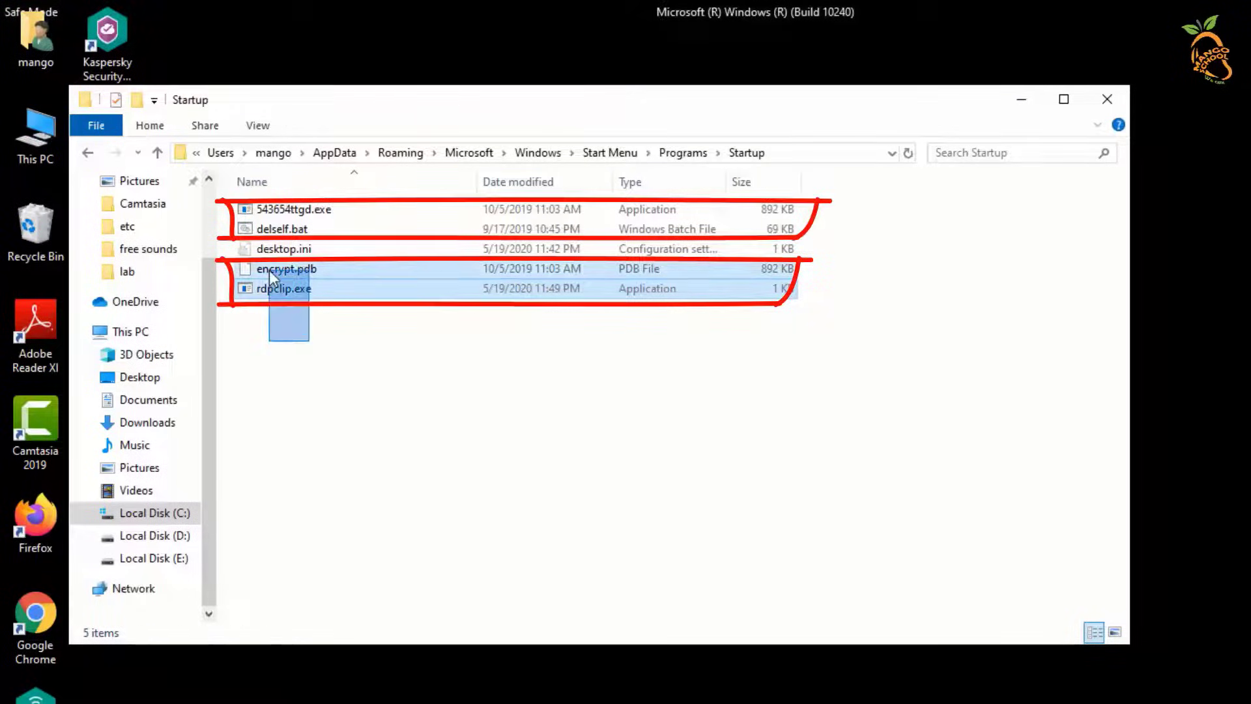
ctrl+click(282, 228)
ctrl+click(294, 210)
right_click(357, 340)
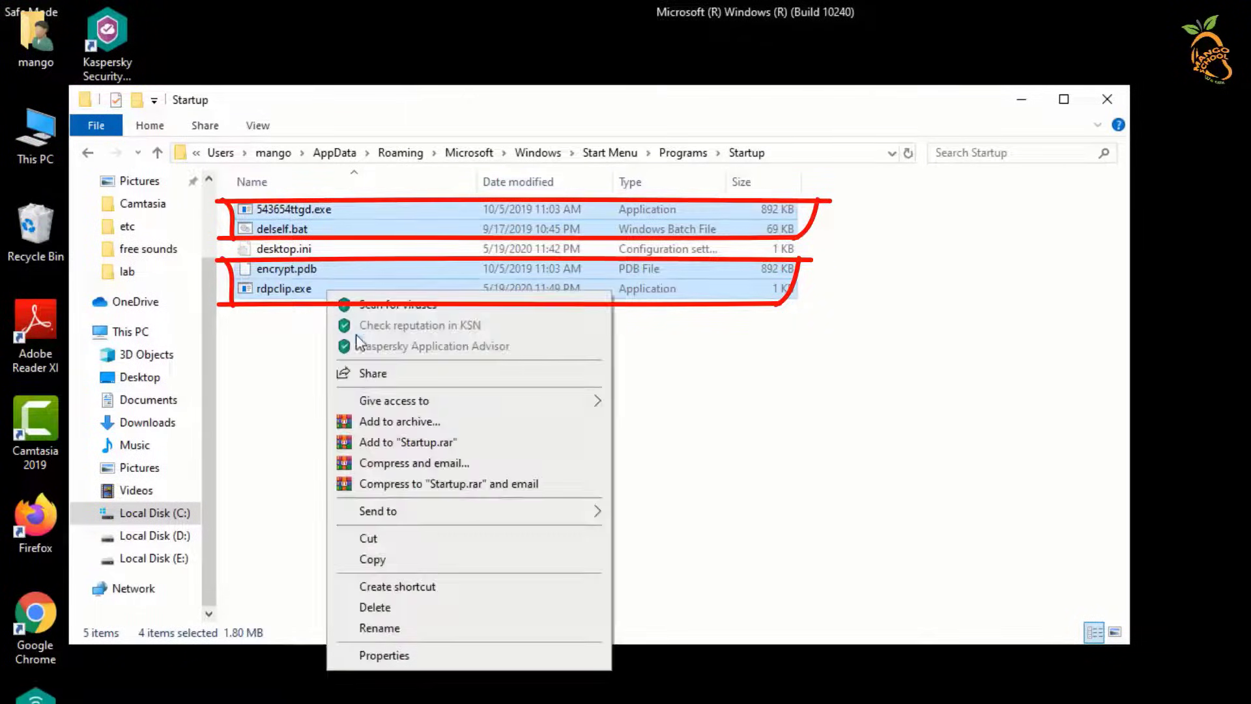
click(375, 607)
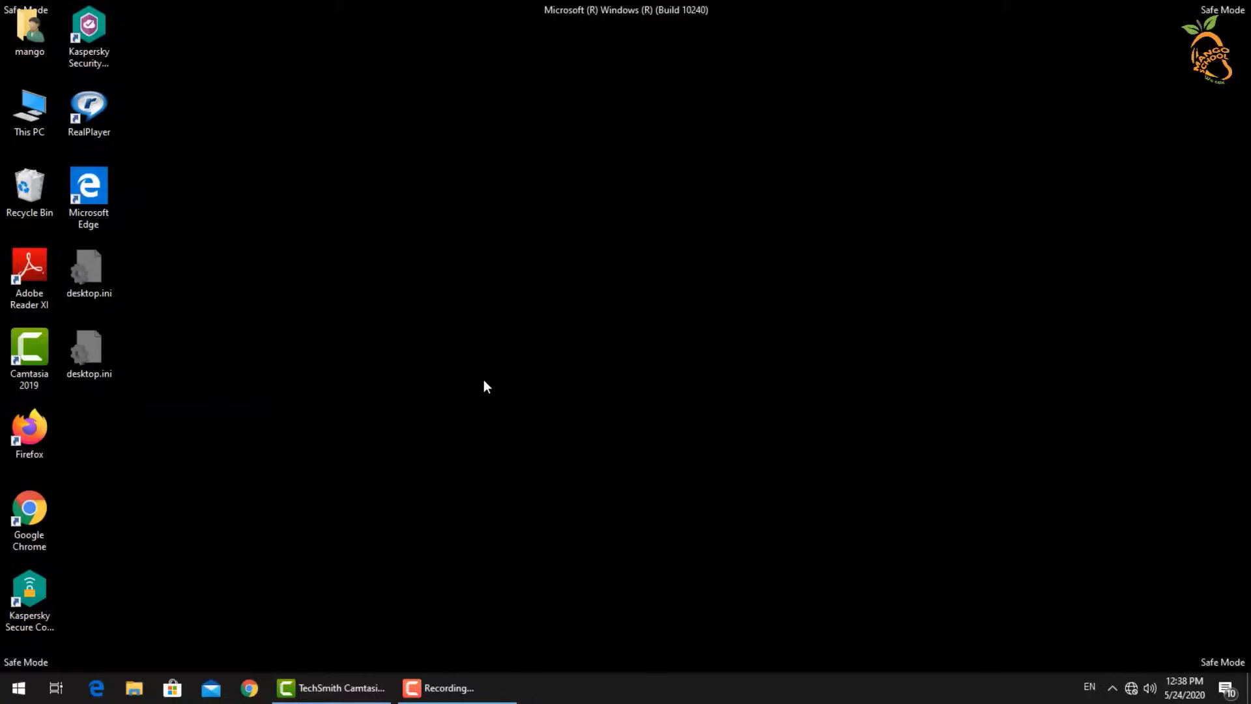
Launch regedit from the Run dialog.
key(super+r)
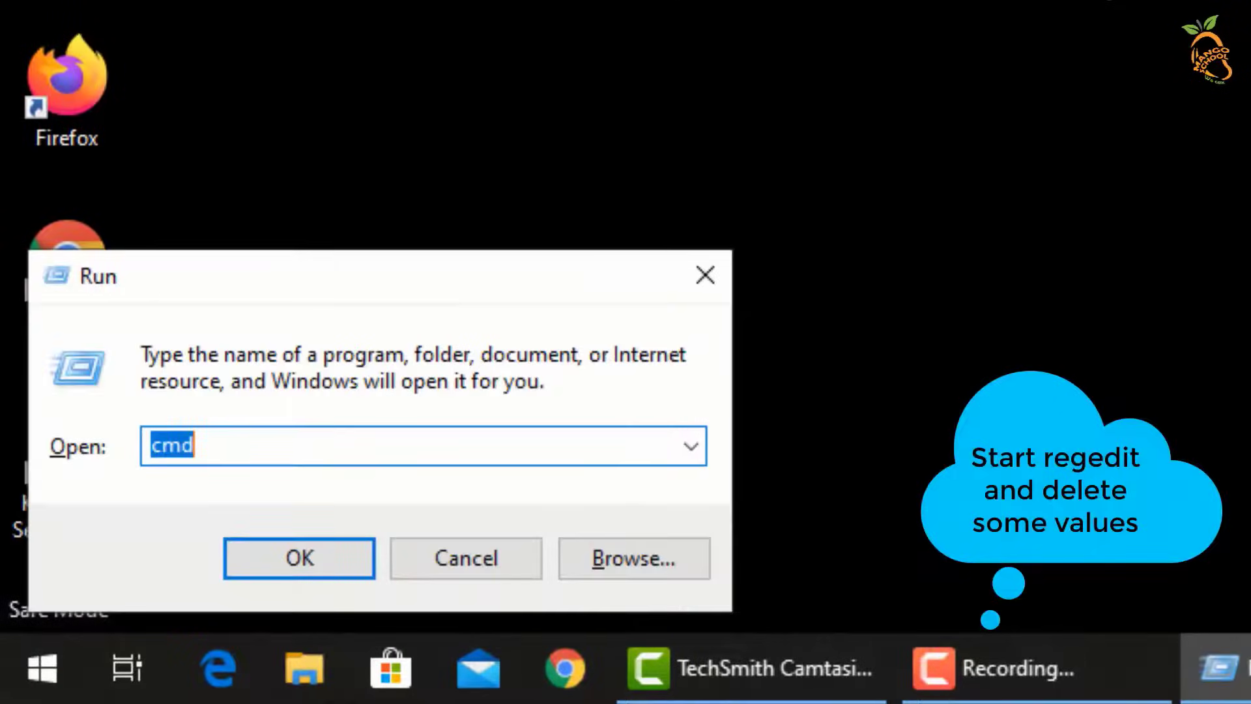
text(reg)
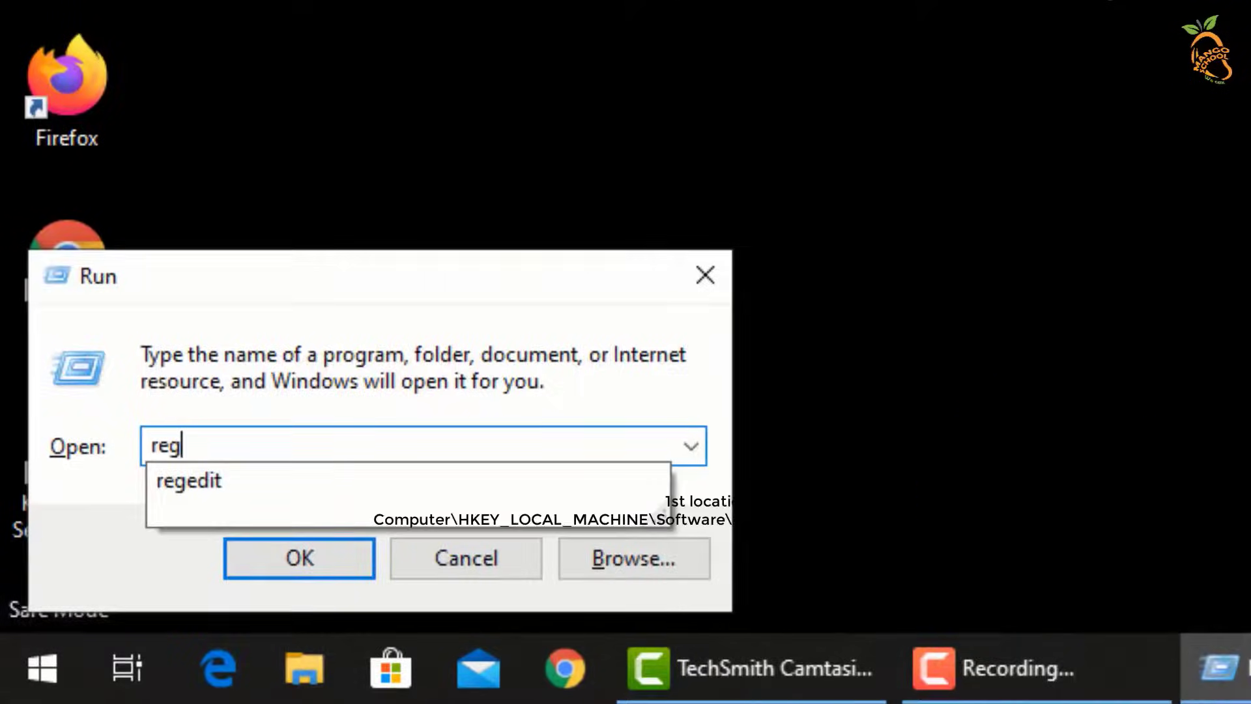
text(ed)
text(it)
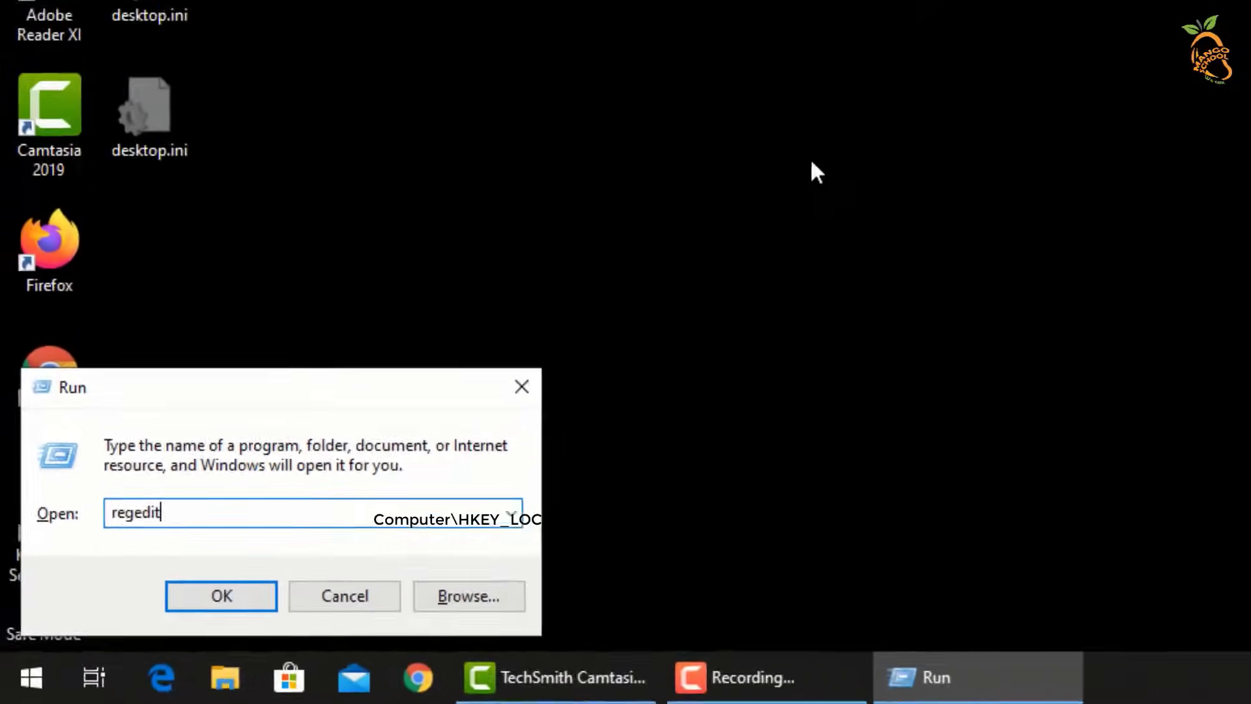
key(Return)
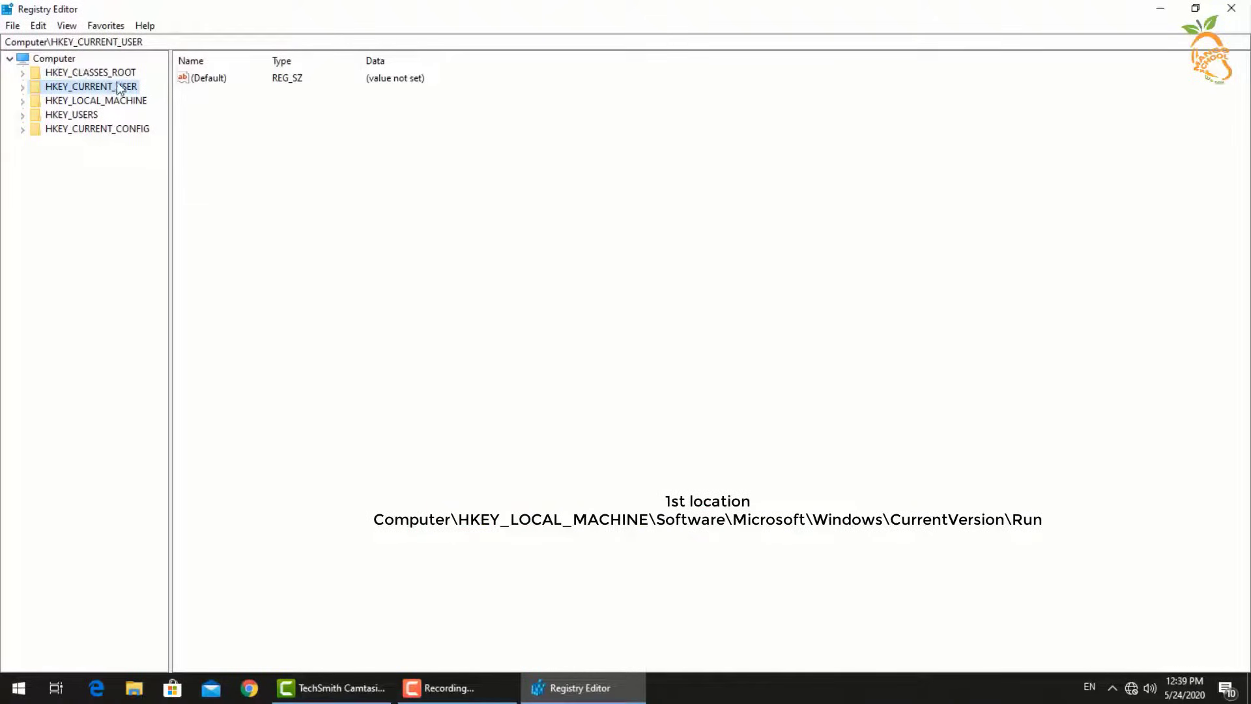
Expand HKEY_LOCAL_MACHINE\SOFTWARE\Microsoft\Windows in the registry tree.
double_click(110, 102)
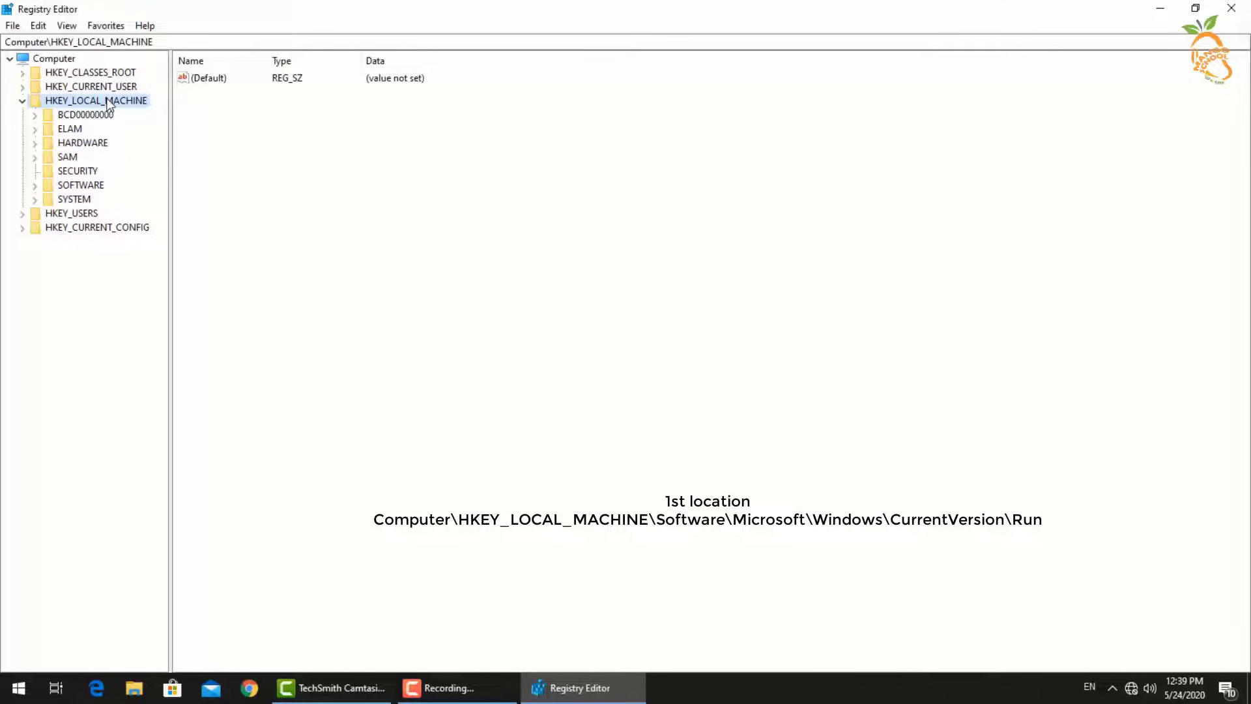
click(86, 186)
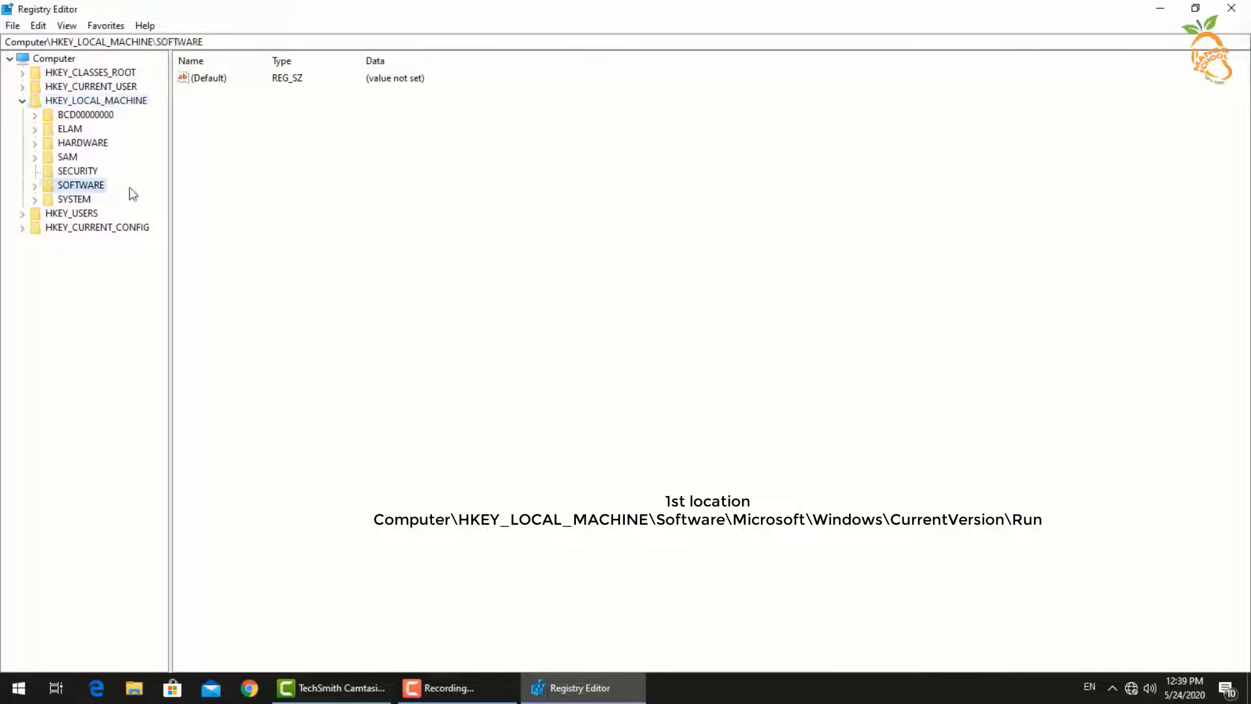
double_click(78, 185)
scroll(98, 210, down, 1)
scroll(103, 215, down, 1)
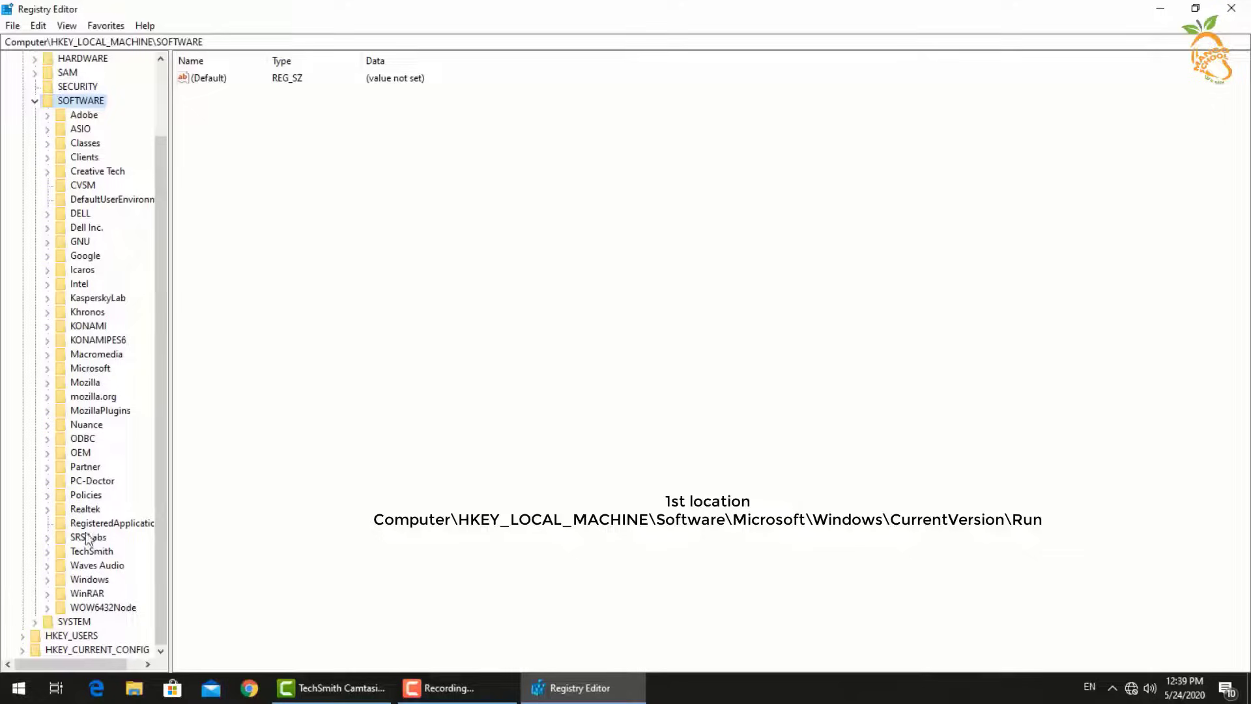
click(87, 371)
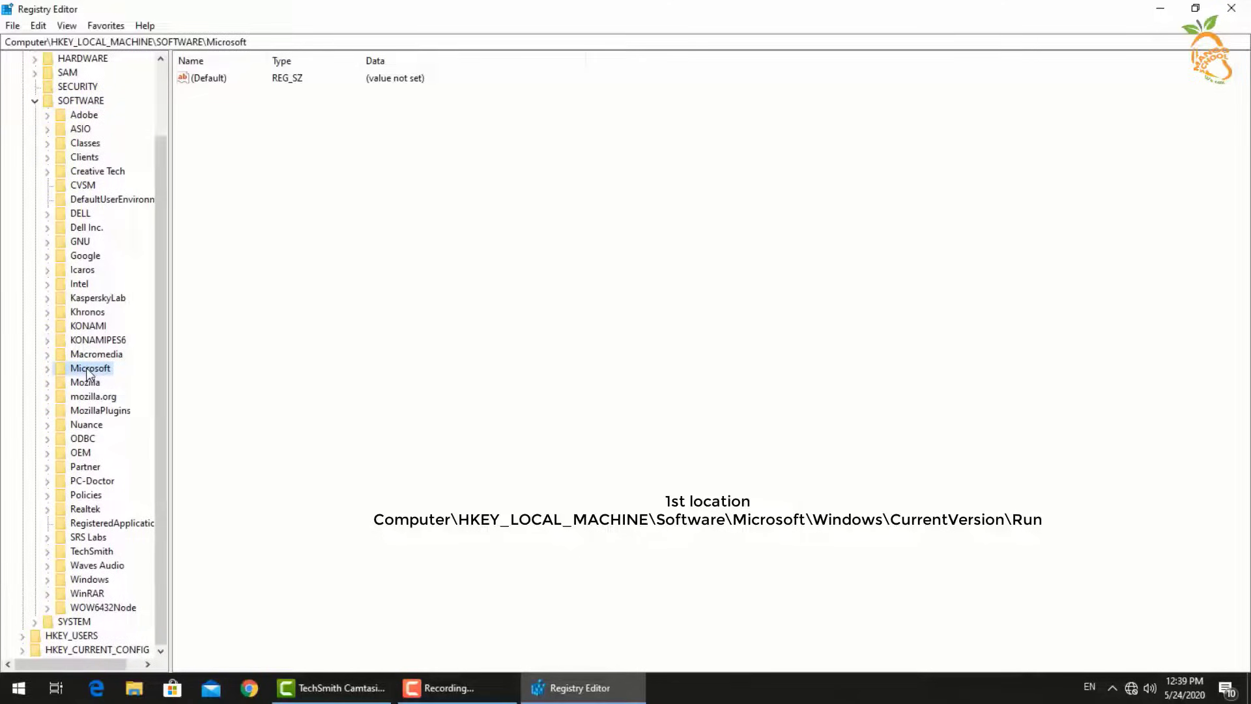
double_click(86, 369)
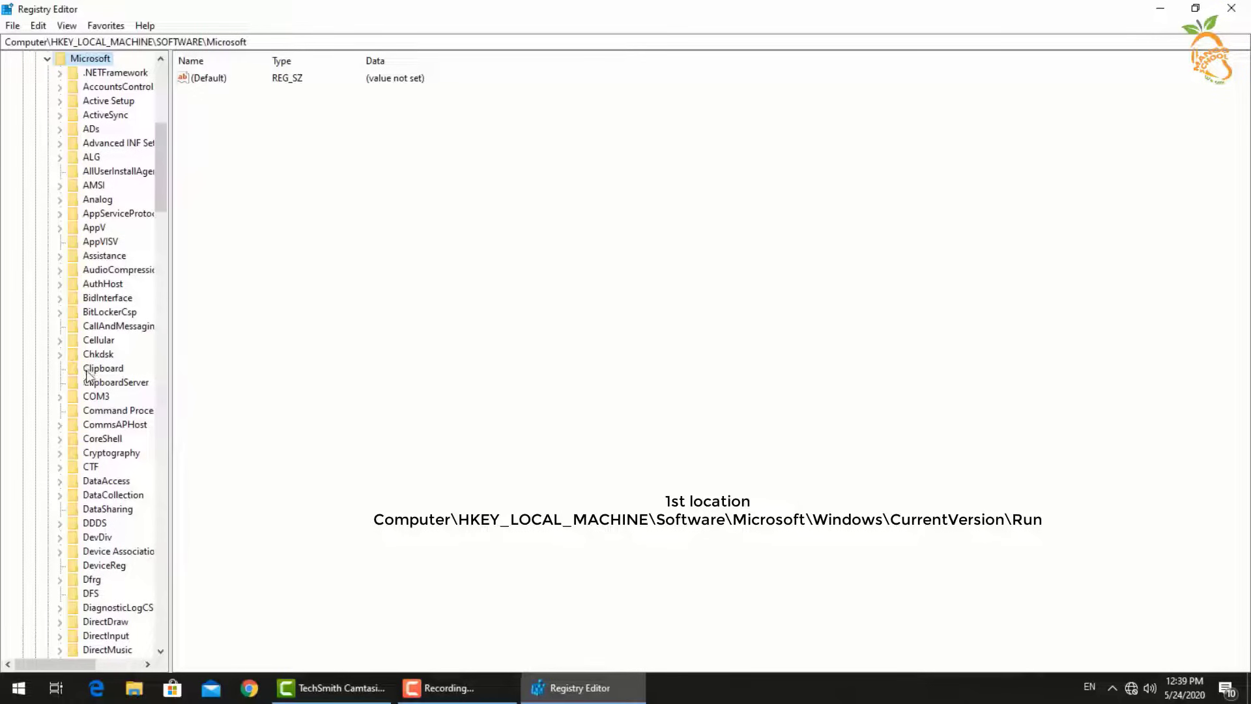
scroll(120, 543, down, 1)
scroll(120, 543, down, 5)
scroll(127, 548, down, 2)
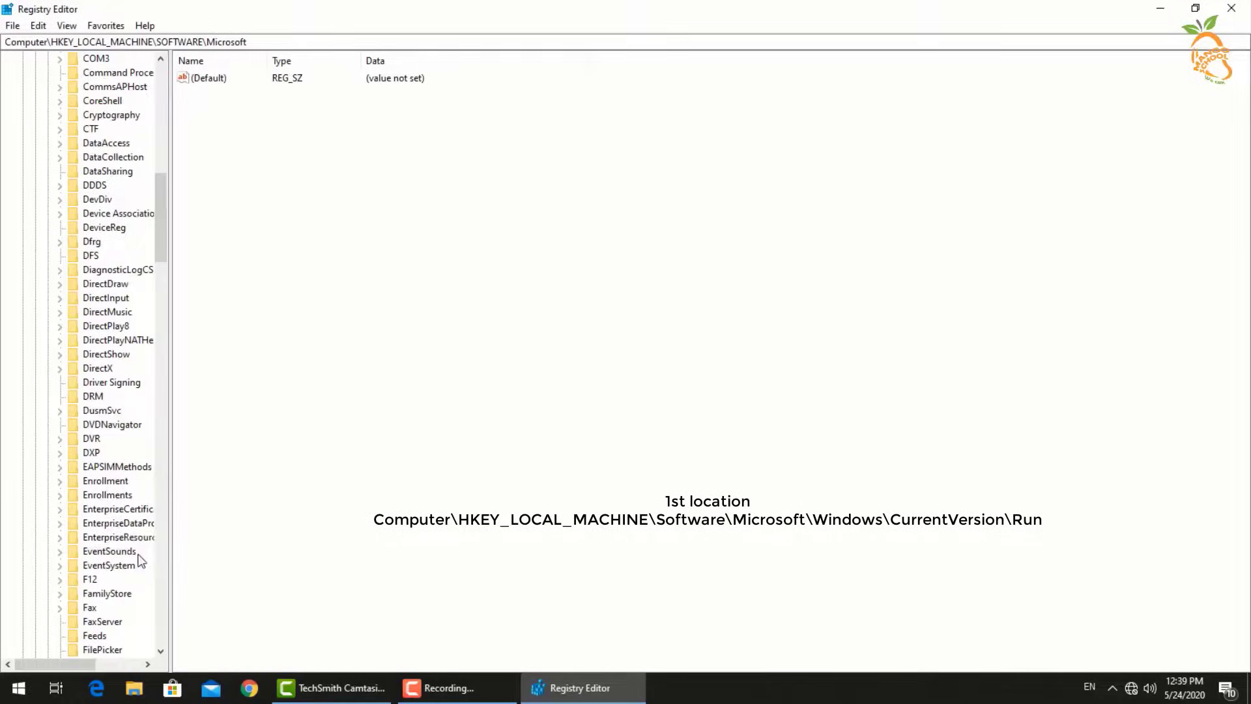
scroll(140, 560, down, 5)
scroll(140, 560, down, 6)
scroll(139, 558, down, 8)
scroll(142, 558, down, 6)
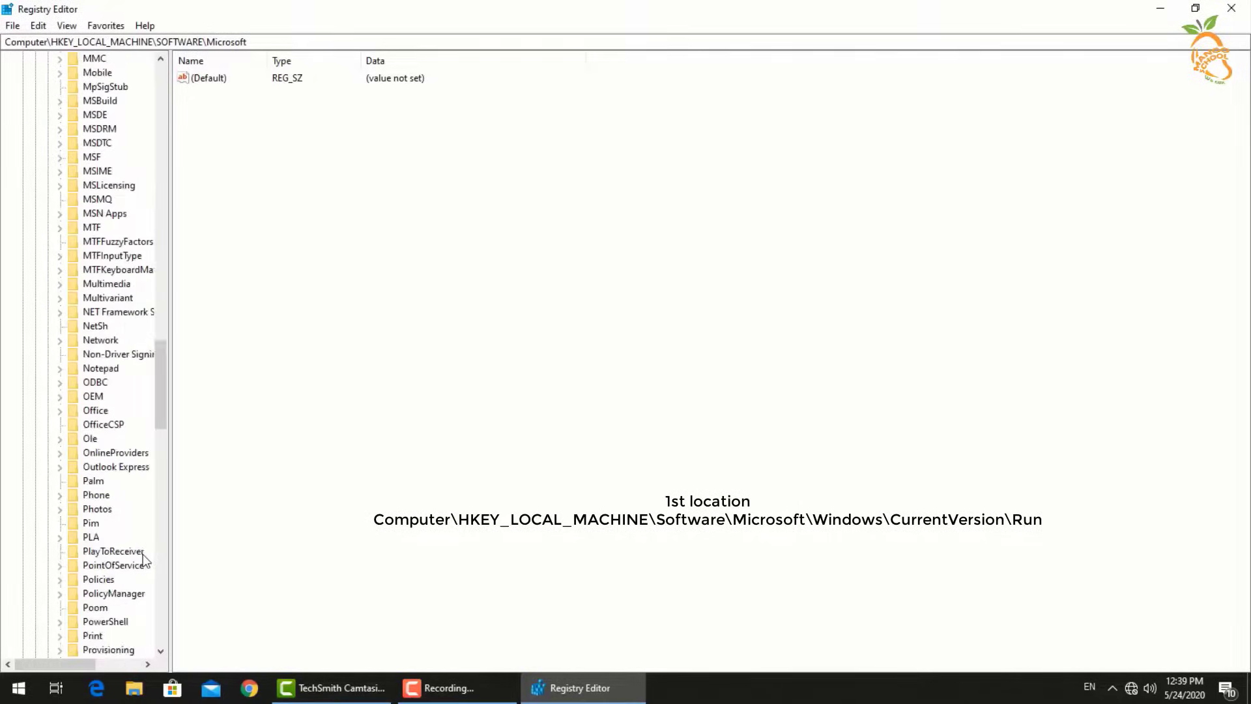
scroll(144, 558, down, 5)
scroll(144, 554, down, 10)
scroll(143, 554, down, 10)
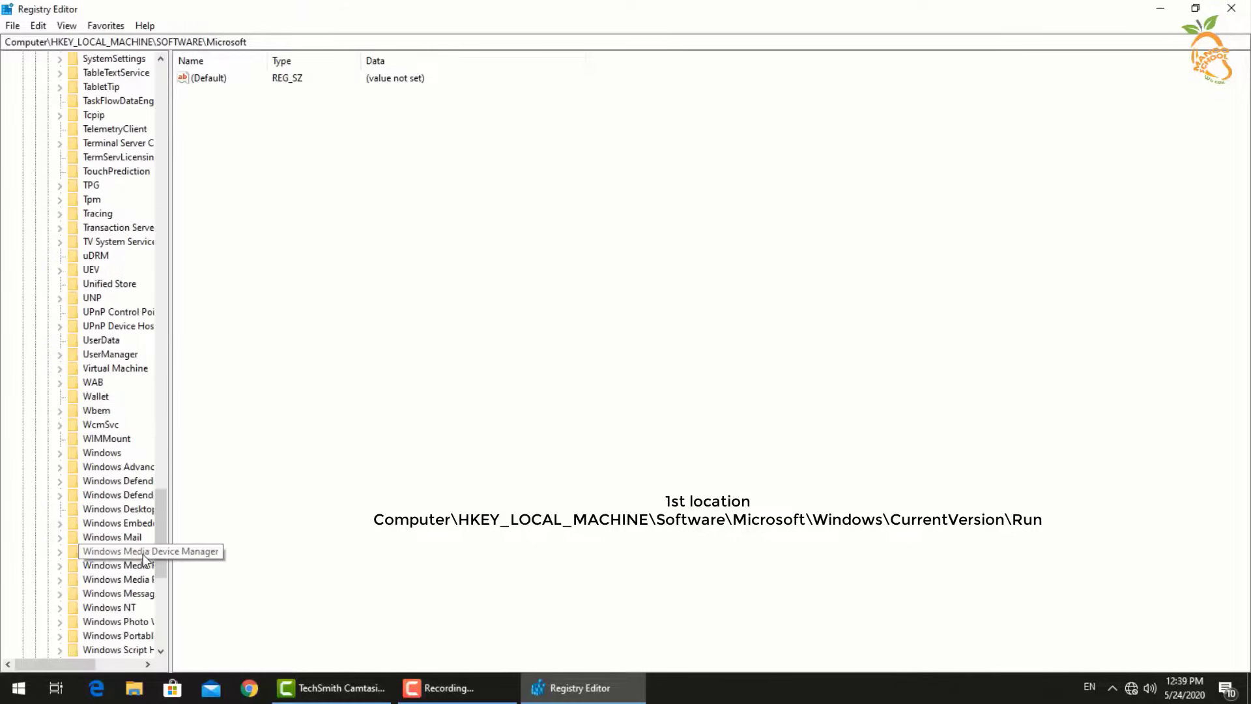
double_click(101, 450)
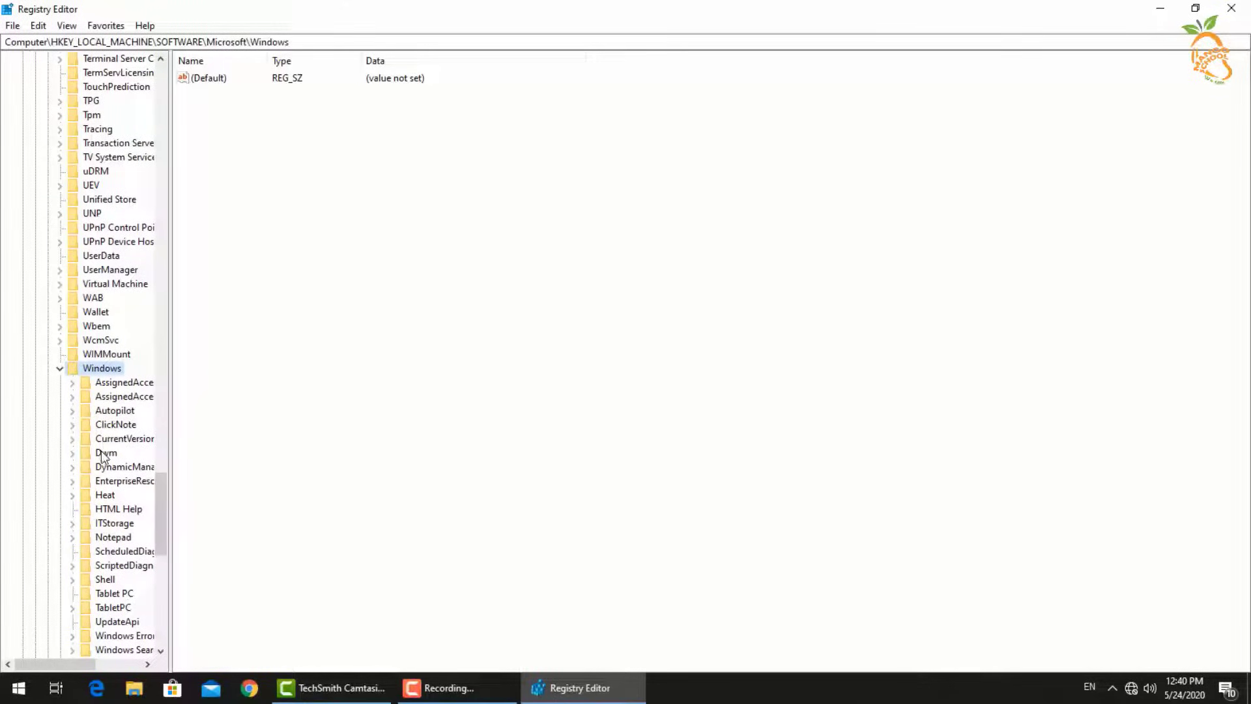
scroll(101, 452, down, 1)
Open the CurrentVersion\Run key and delete the tappi.loc value.
click(128, 396)
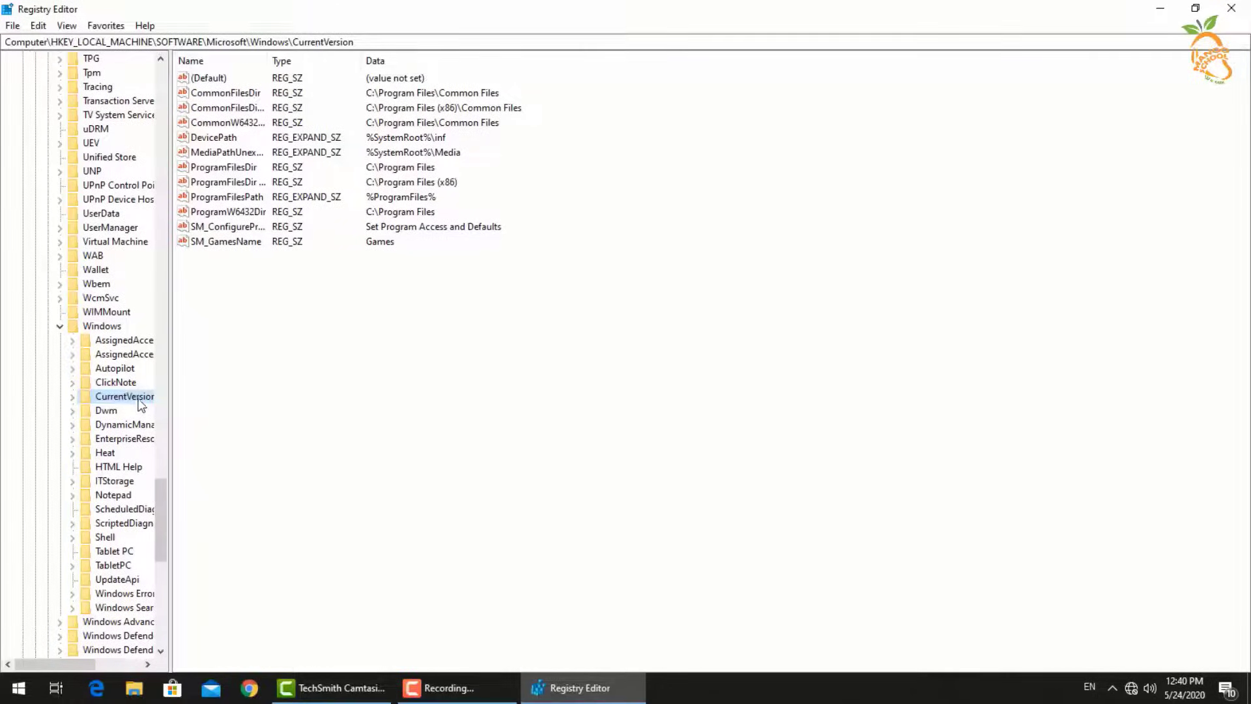
double_click(138, 399)
scroll(135, 400, down, 2)
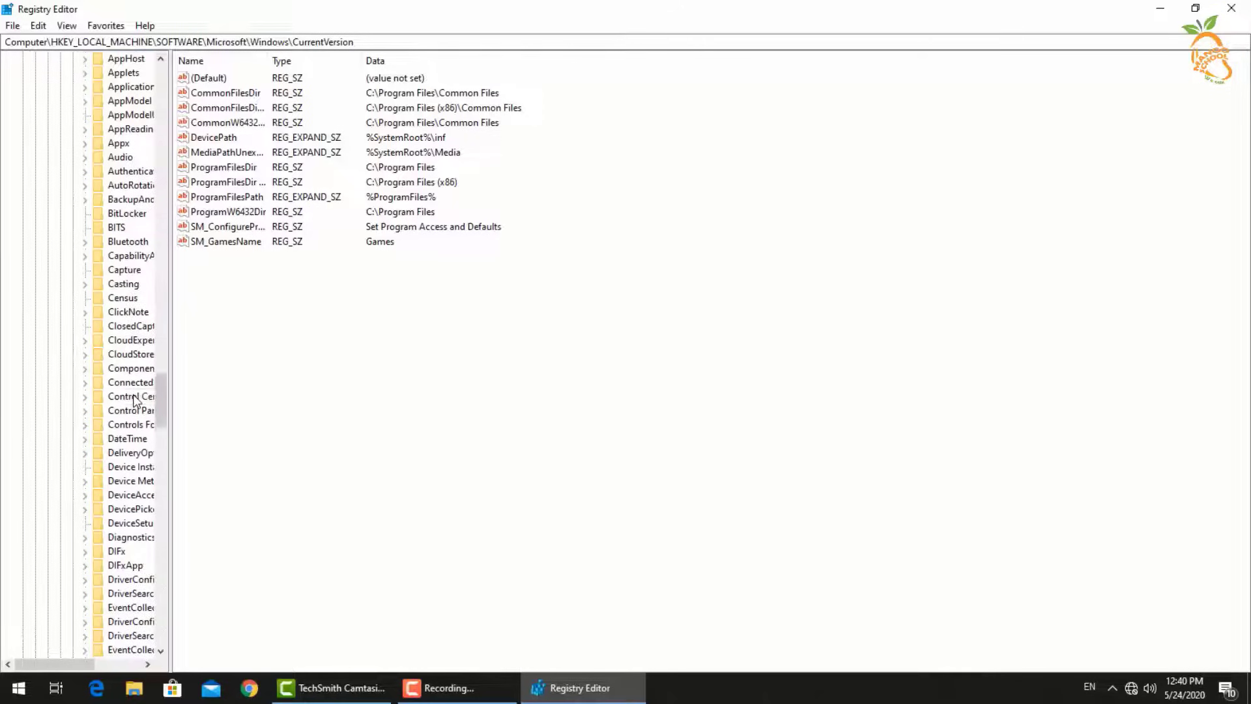
scroll(146, 403, down, 2)
drag(171, 412, 383, 412)
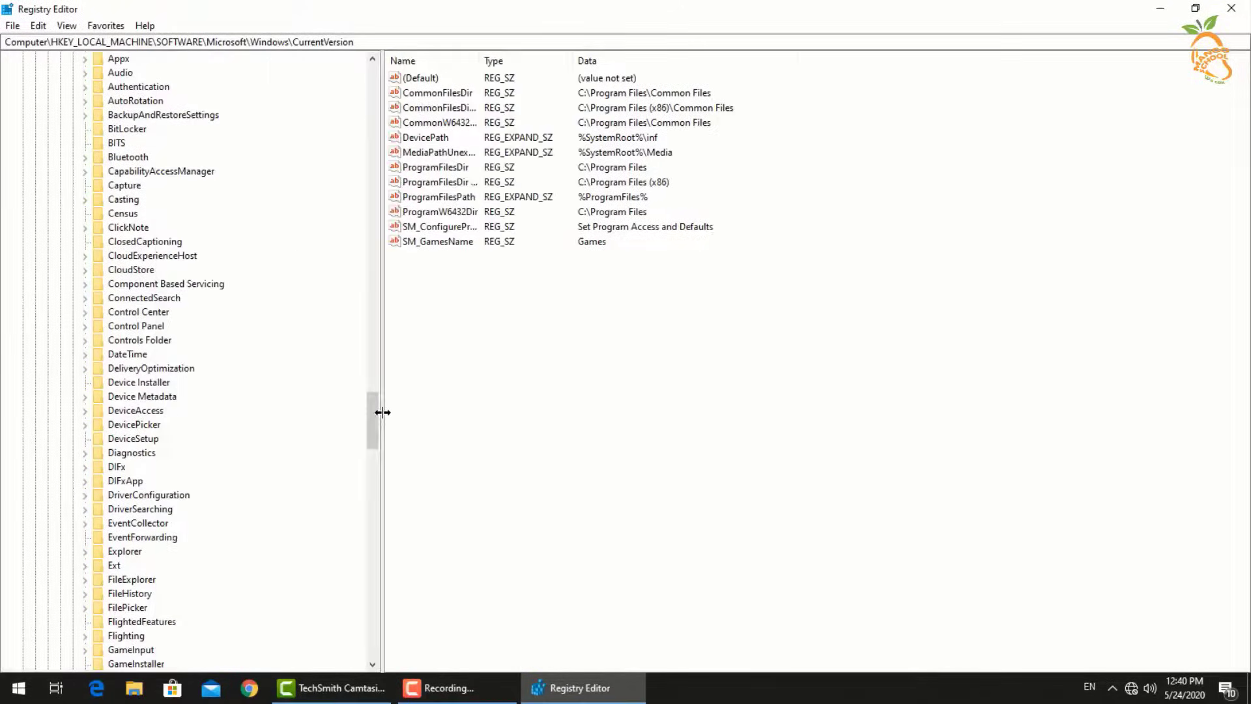
scroll(197, 481, down, 5)
scroll(198, 483, down, 6)
scroll(199, 484, down, 6)
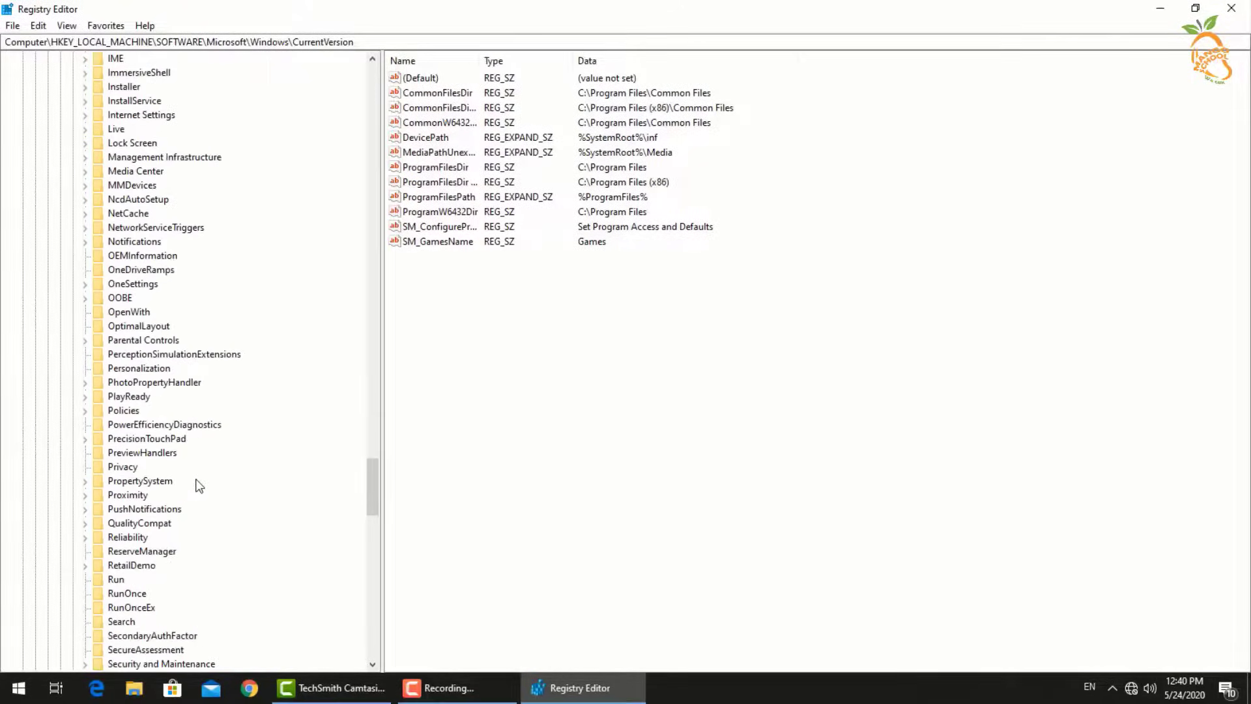
click(116, 580)
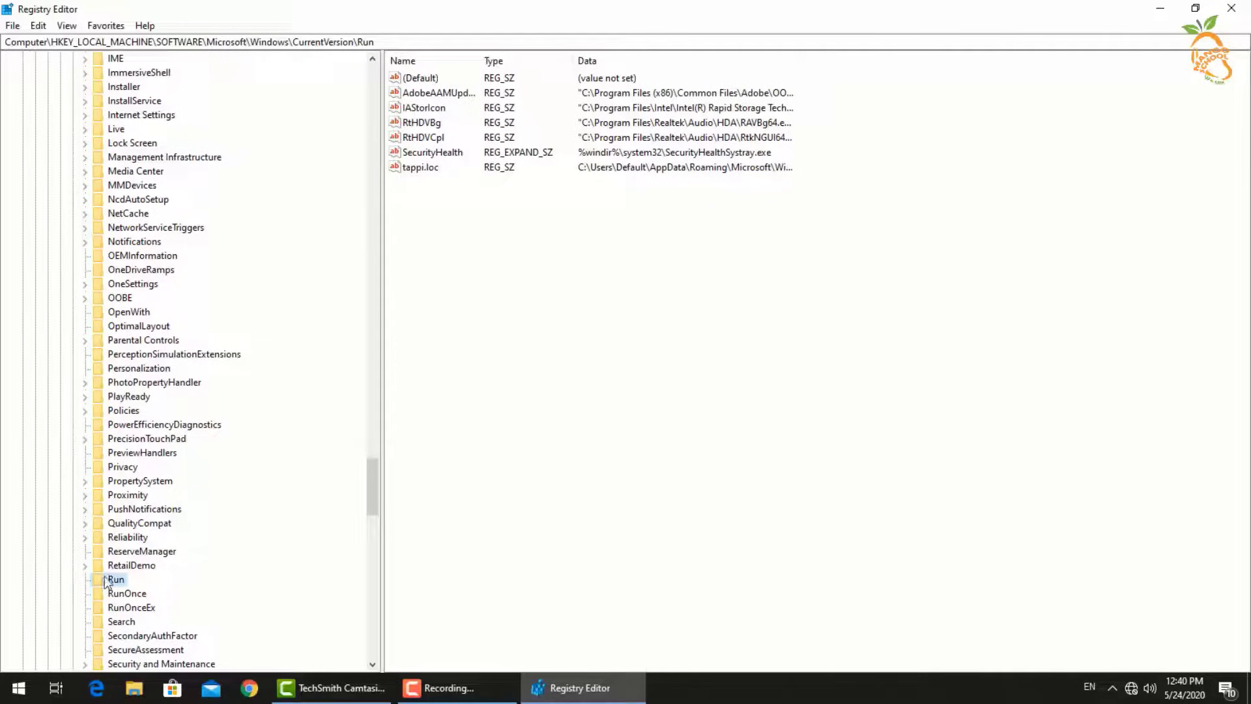
click(425, 174)
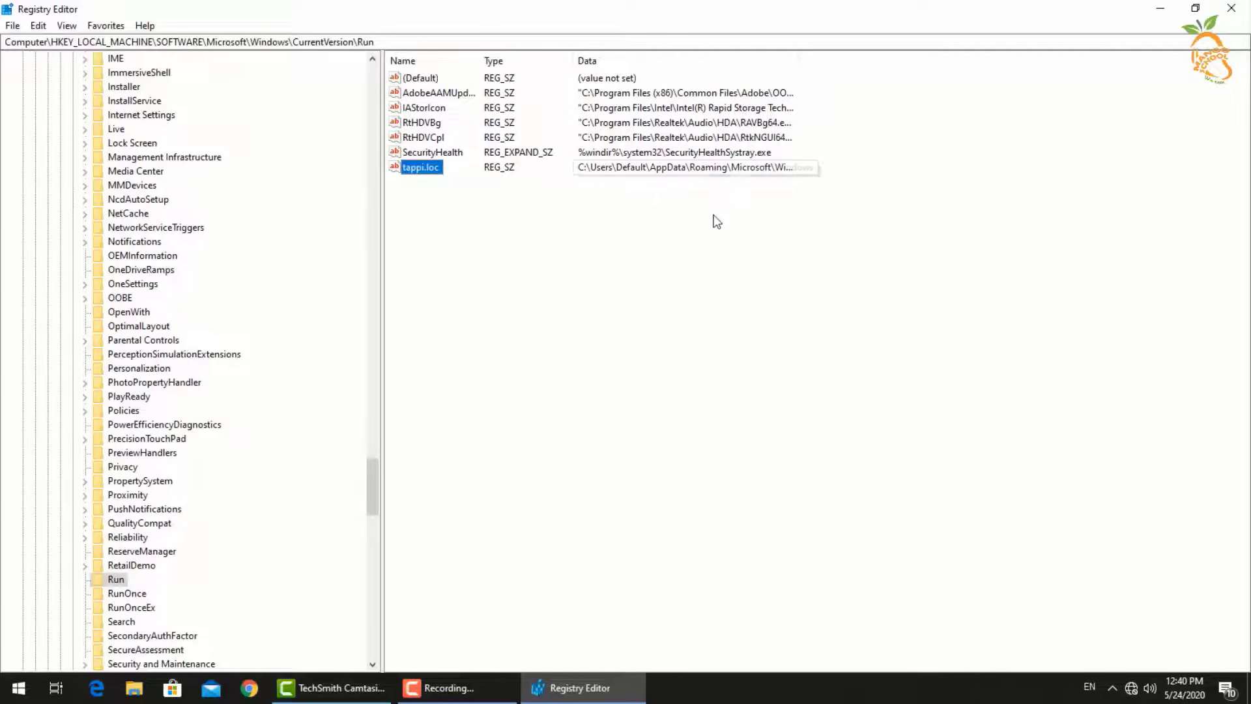
right_click(419, 170)
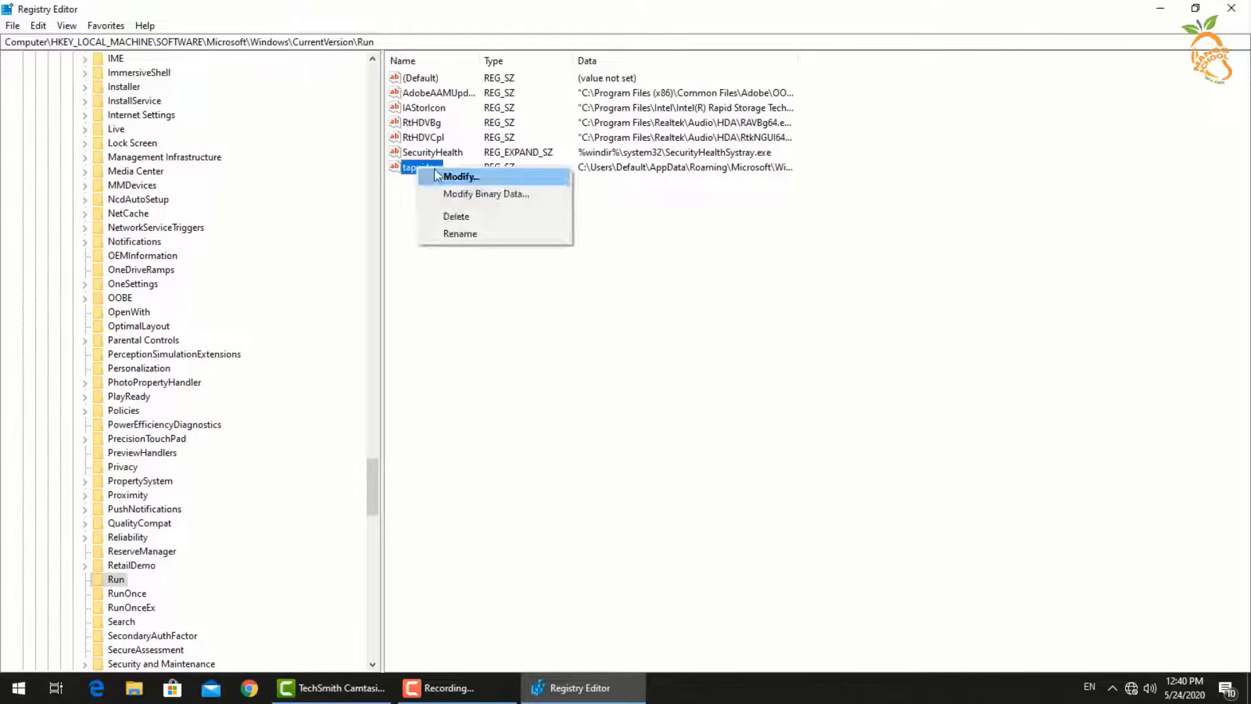
click(445, 211)
click(743, 346)
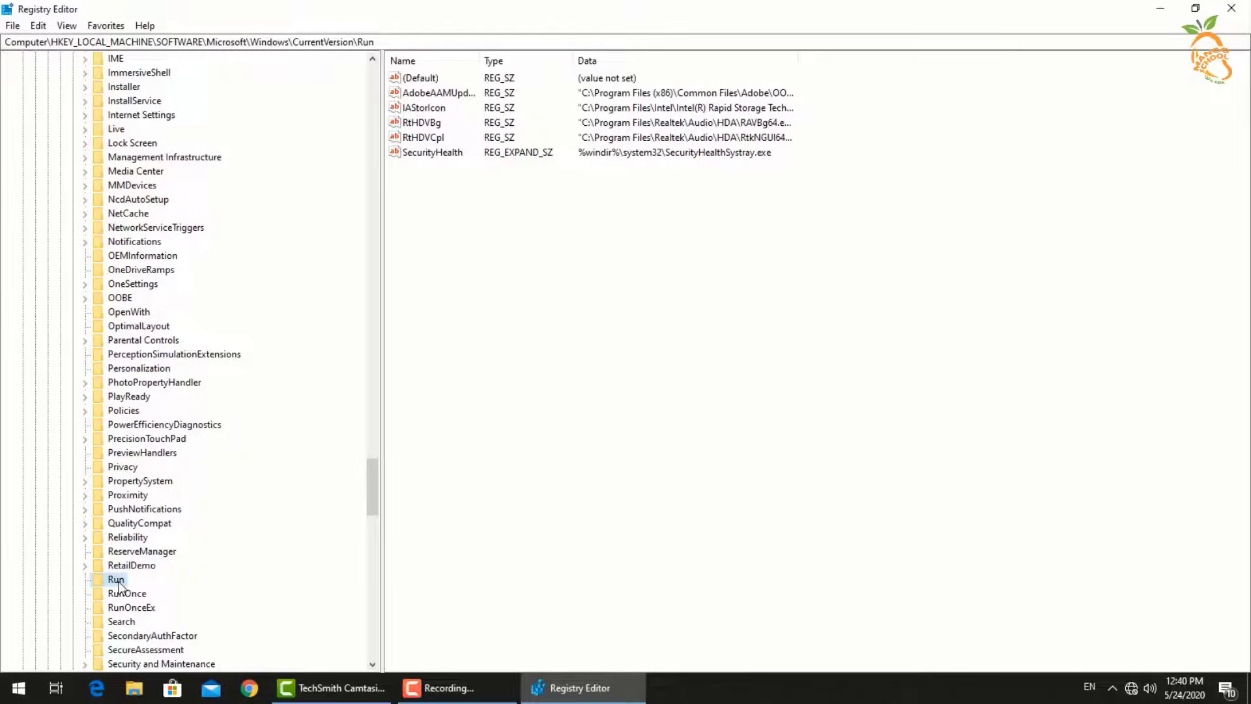
Collapse the HKLM branch and expand HKEY_CURRENT_USER\Software\Microsoft\Windows.
key(Left)
key(Left)
key(Left)
key(Left)
key(Left)
key(Left)
key(Left)
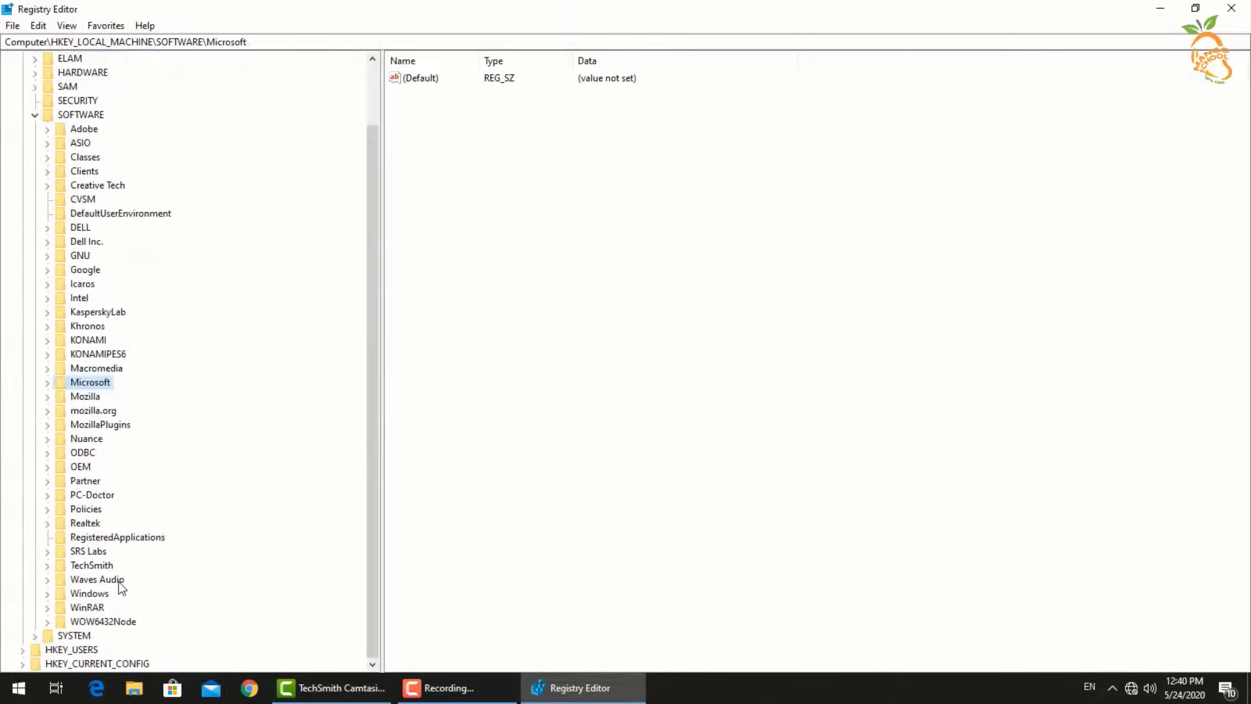
key(Left)
key(Left)
key(Left)
key(Left)
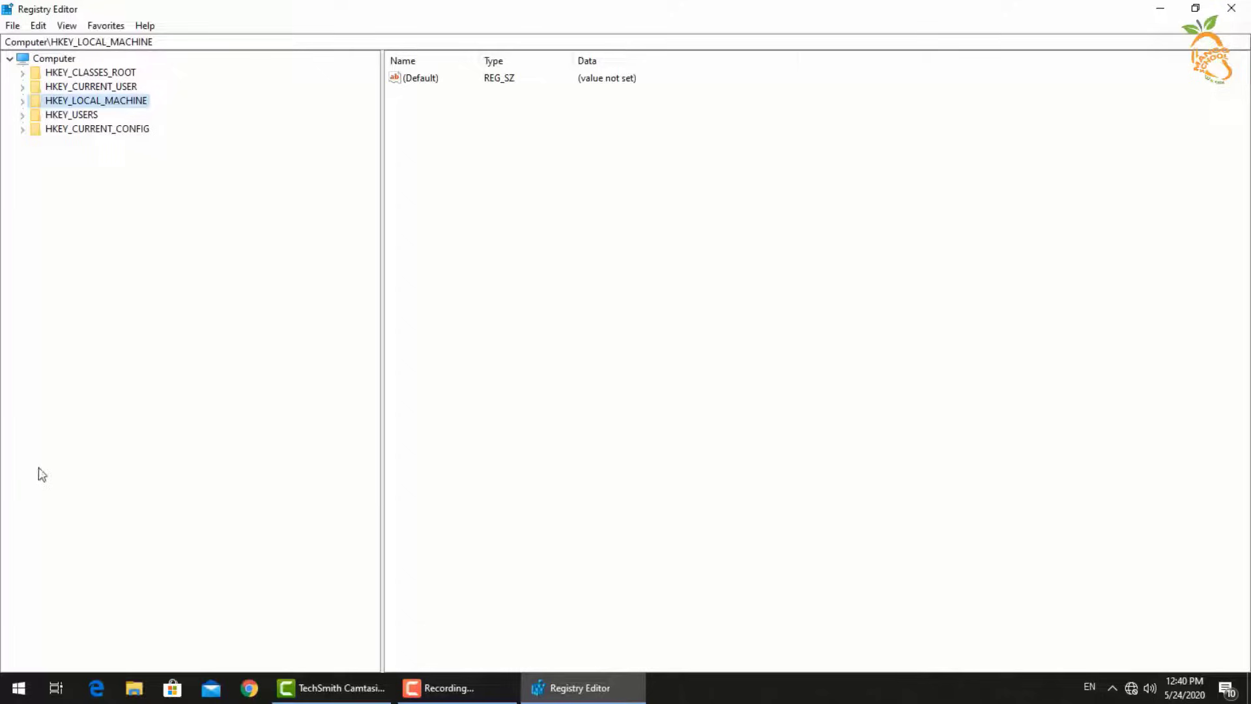
double_click(99, 89)
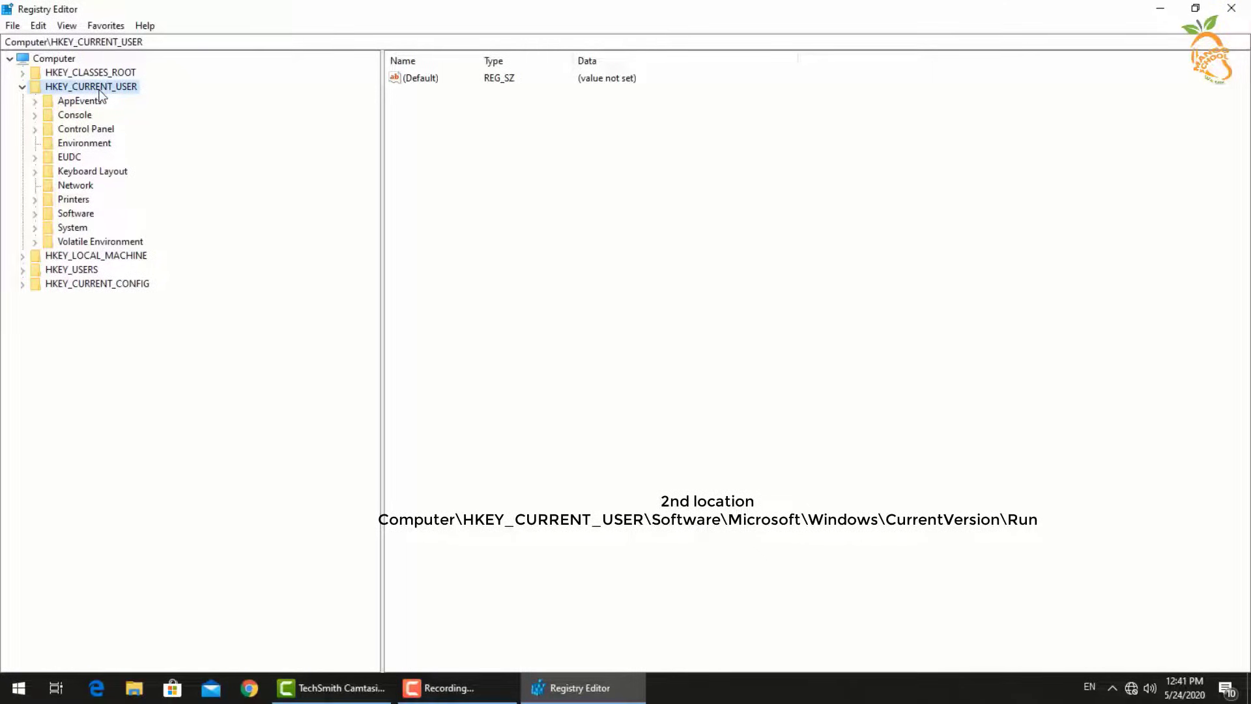
double_click(79, 215)
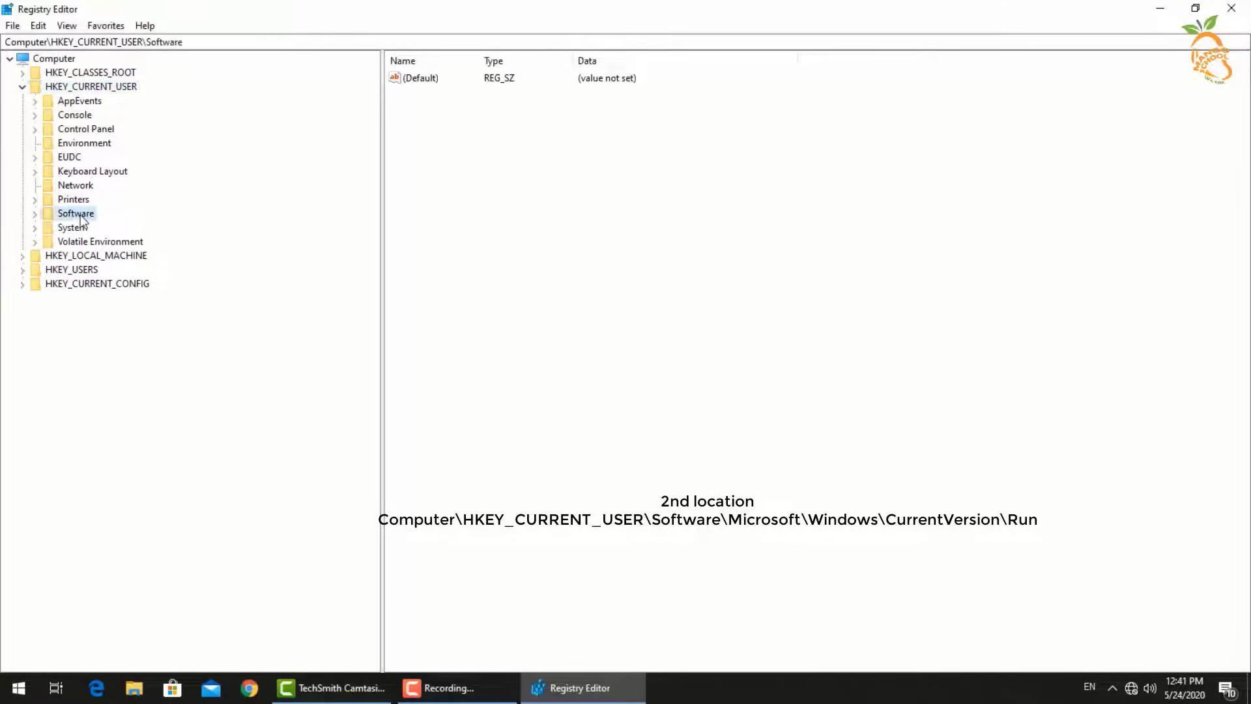
double_click(96, 354)
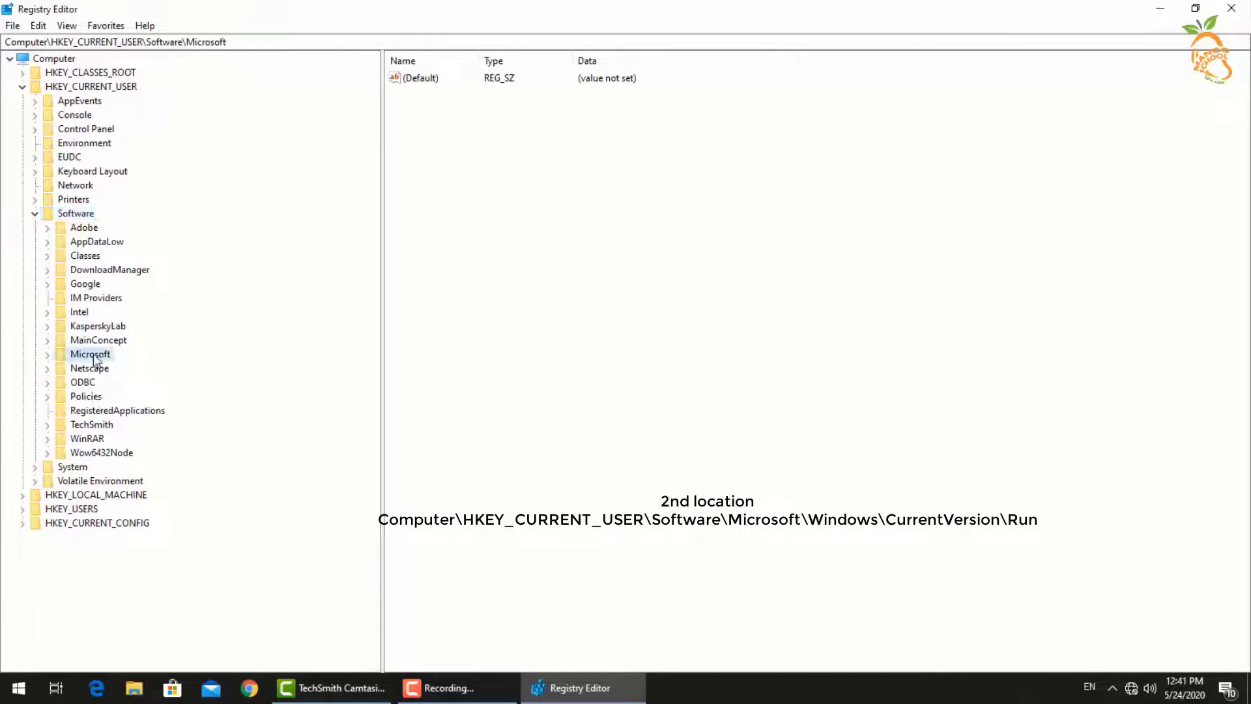
scroll(127, 367, down, 1)
scroll(128, 368, down, 1)
scroll(127, 368, down, 4)
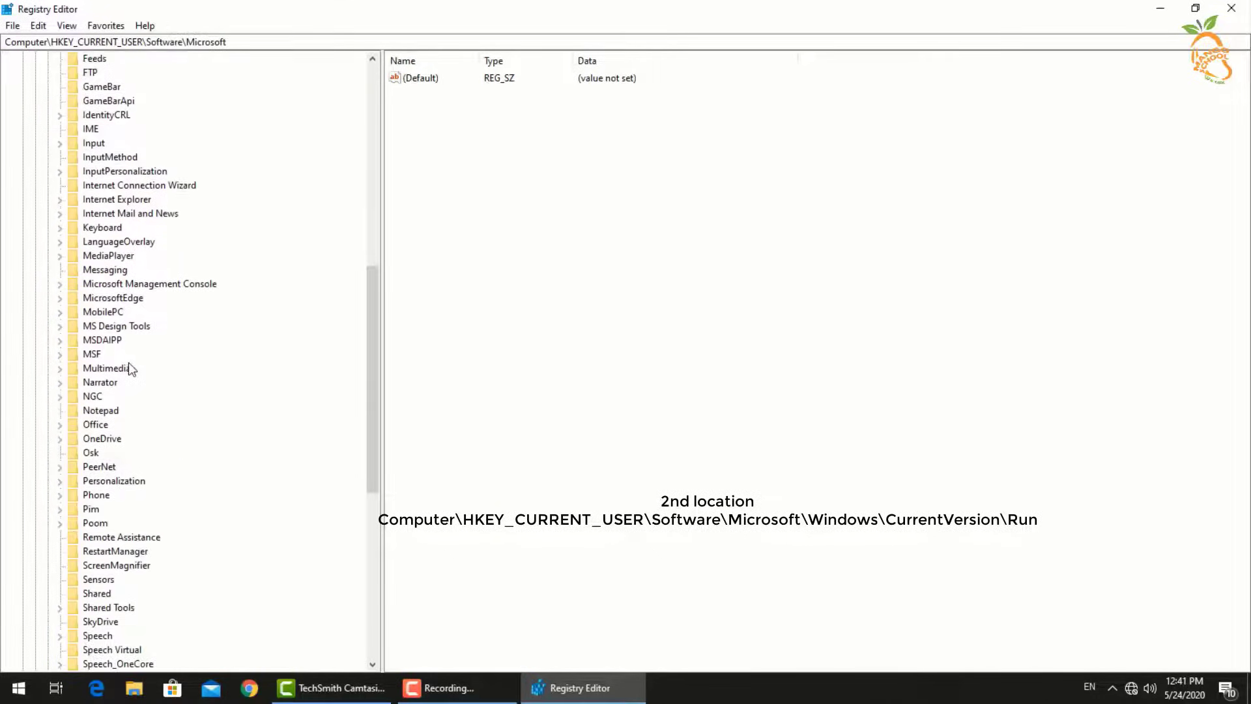
scroll(128, 368, down, 2)
scroll(128, 368, down, 4)
scroll(127, 368, down, 3)
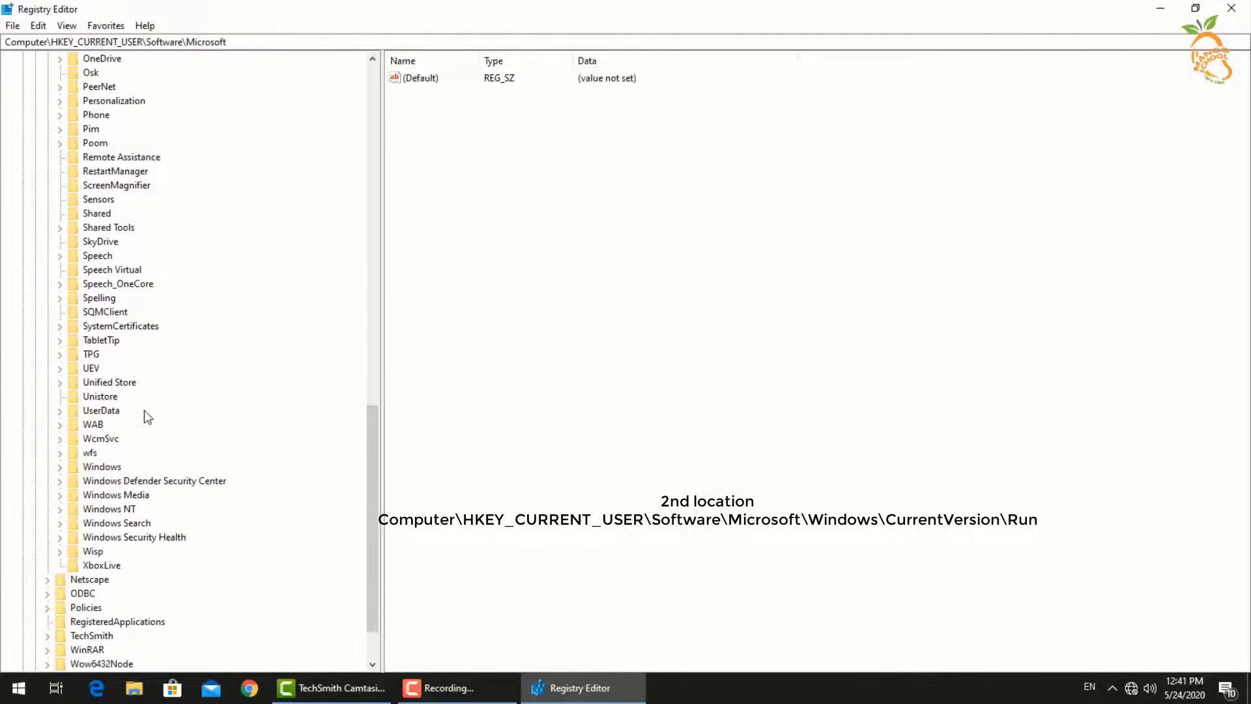
double_click(120, 468)
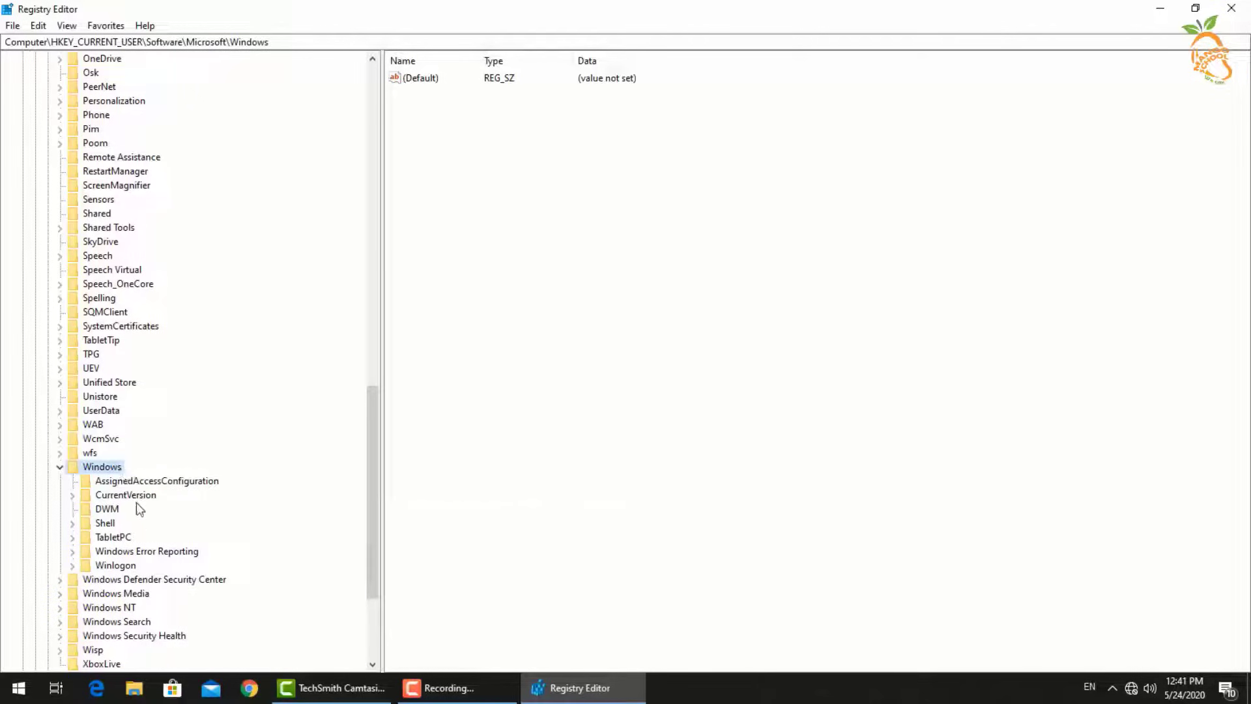
Open CurrentVersion\Run and delete the startgoal value.
click(137, 496)
double_click(124, 497)
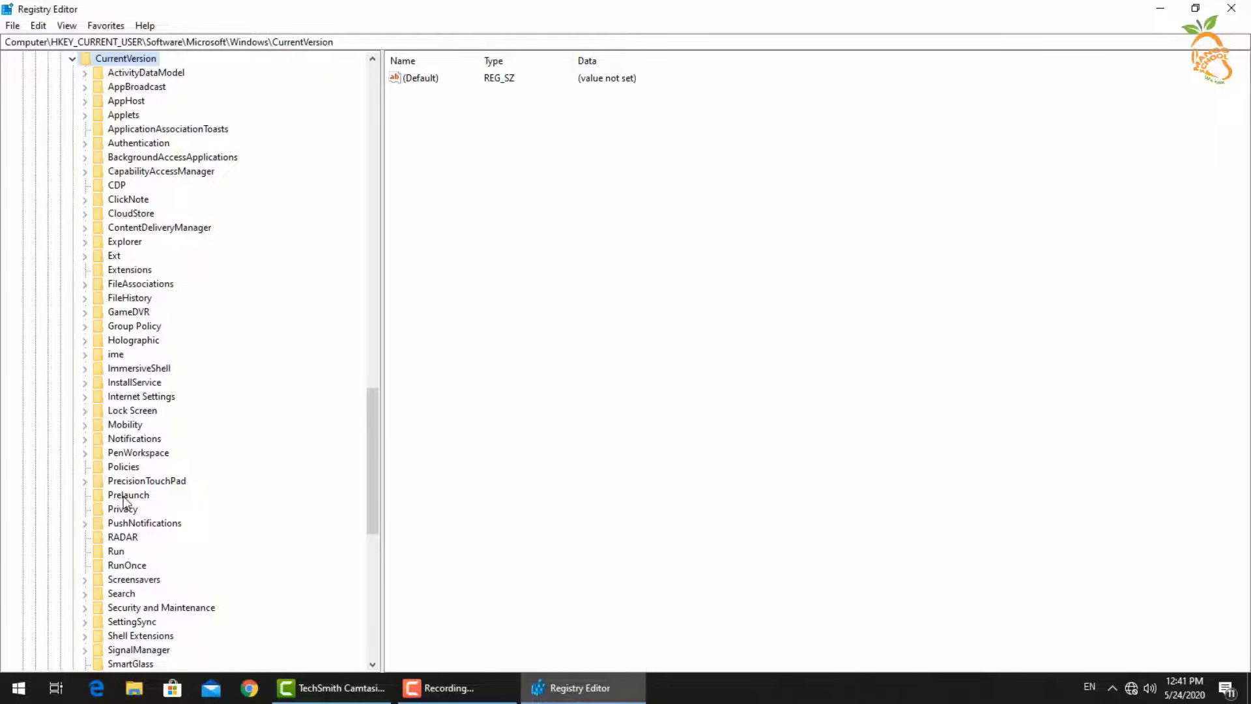
scroll(122, 399, down, 6)
scroll(122, 398, down, 1)
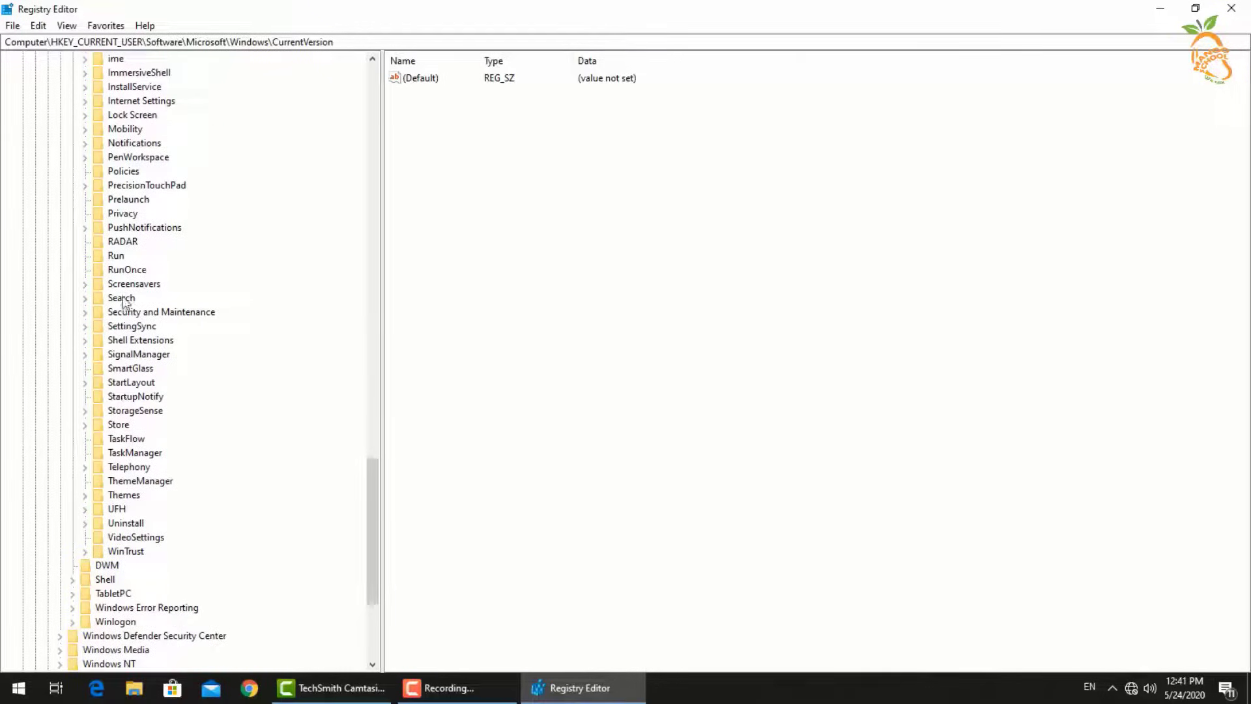
click(118, 257)
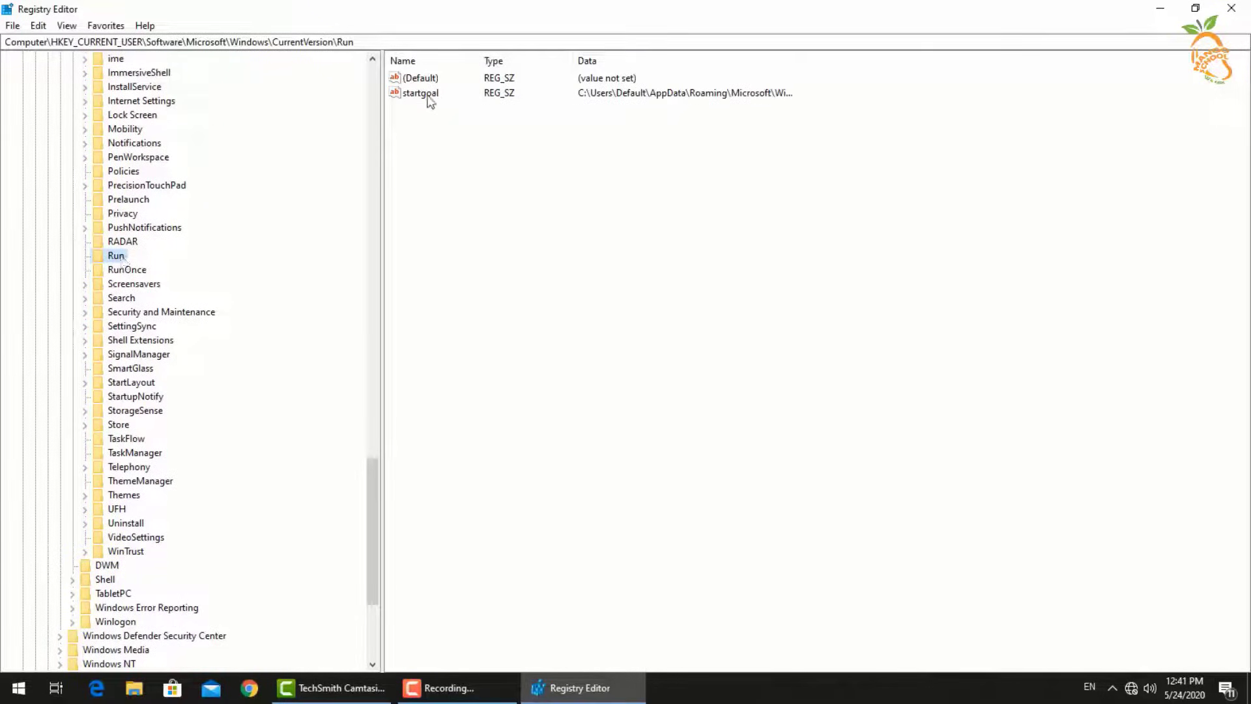
click(422, 94)
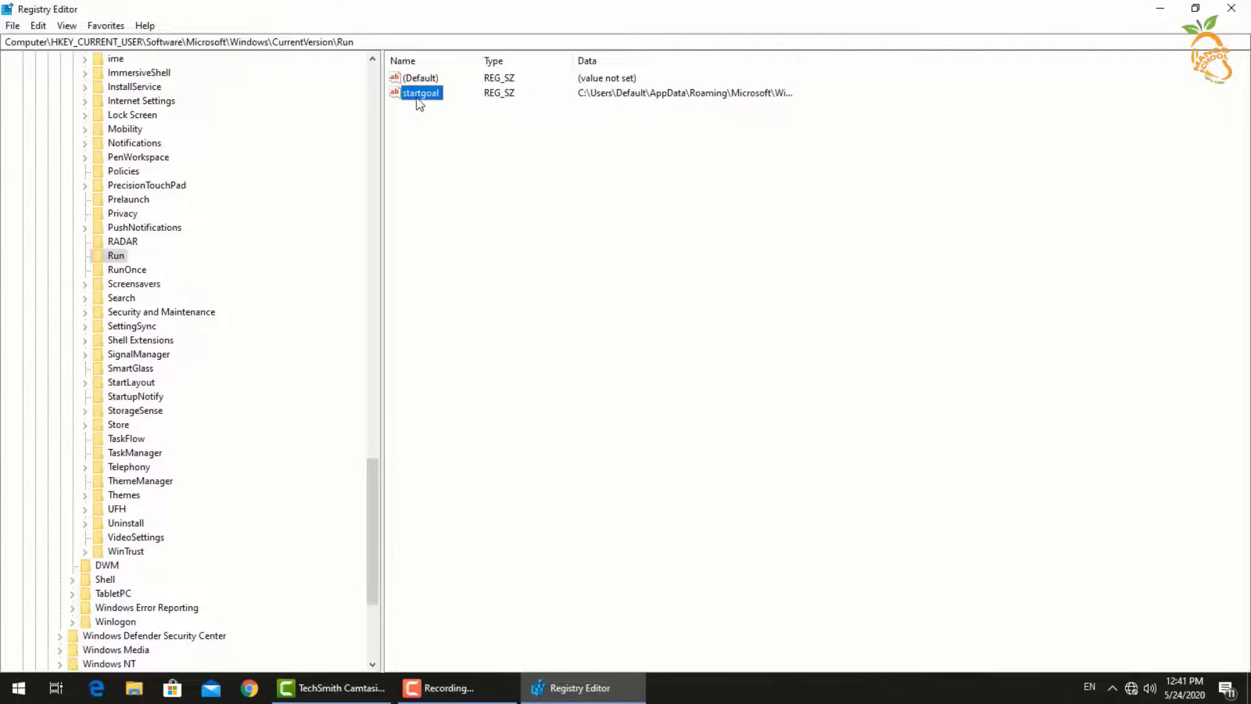
right_click(417, 101)
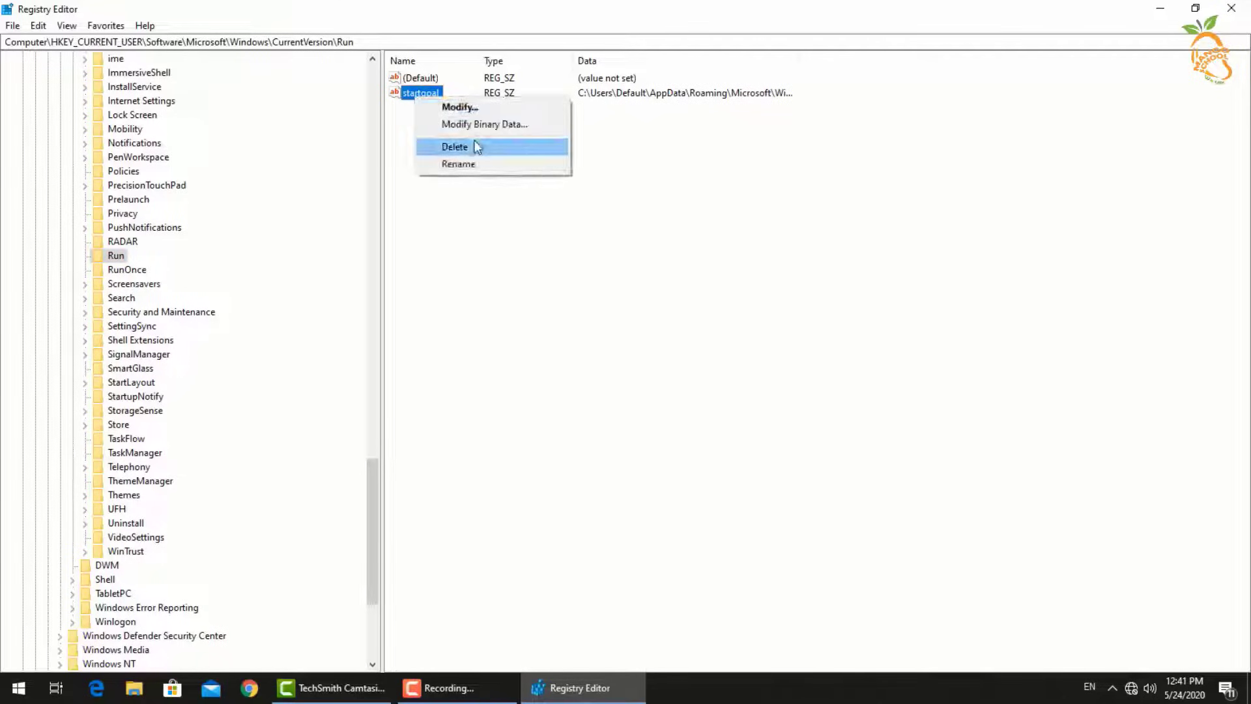
click(476, 147)
click(742, 344)
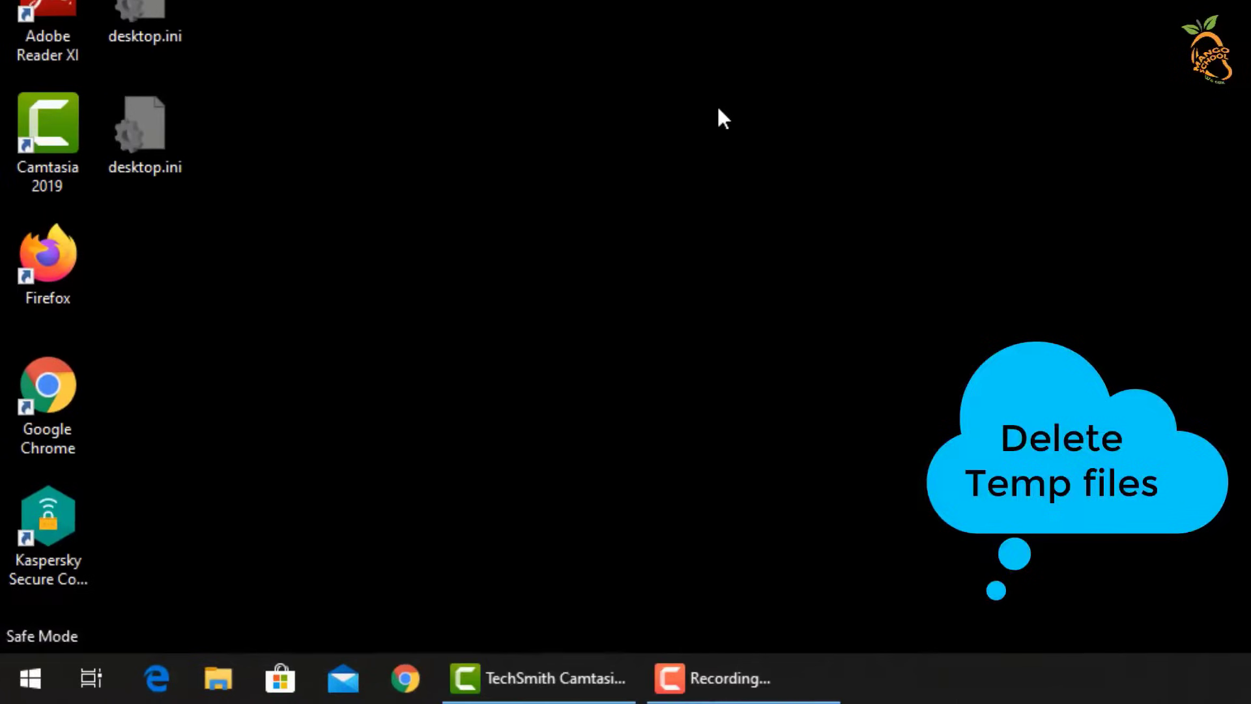
Open %temp% and delete all 157 items in the Temp folder.
key(super+r)
text(%t)
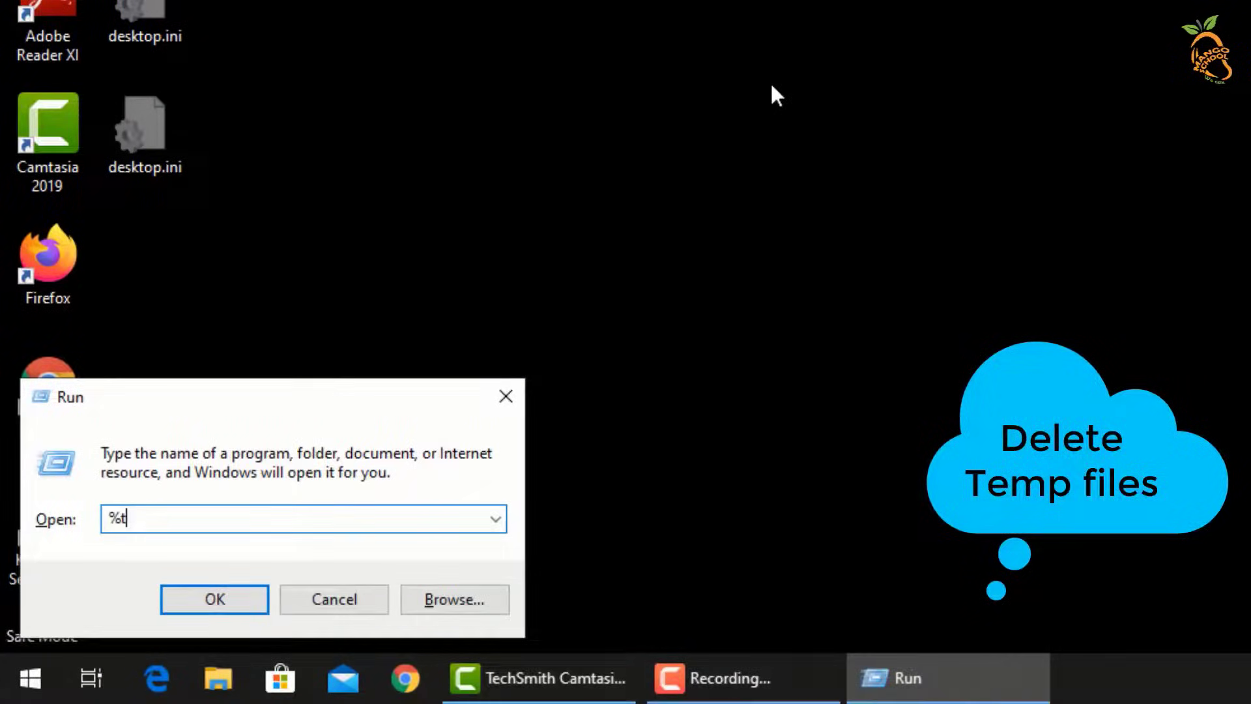
text(emp%)
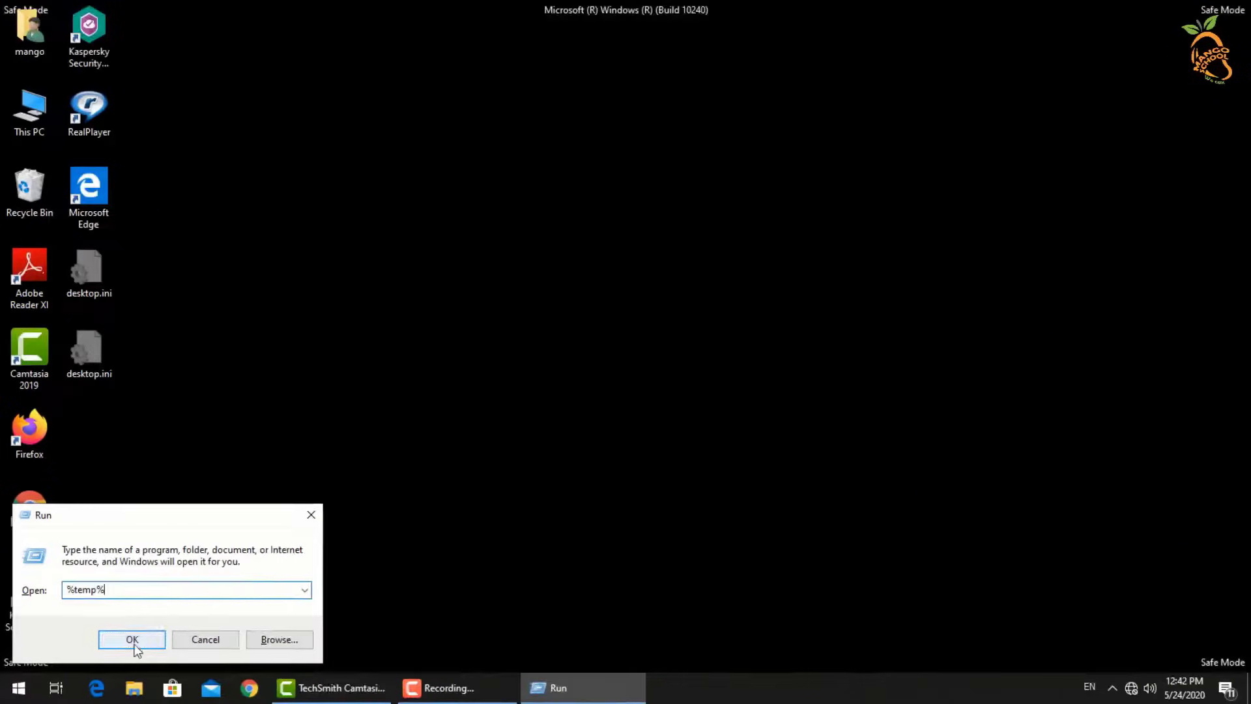
click(132, 639)
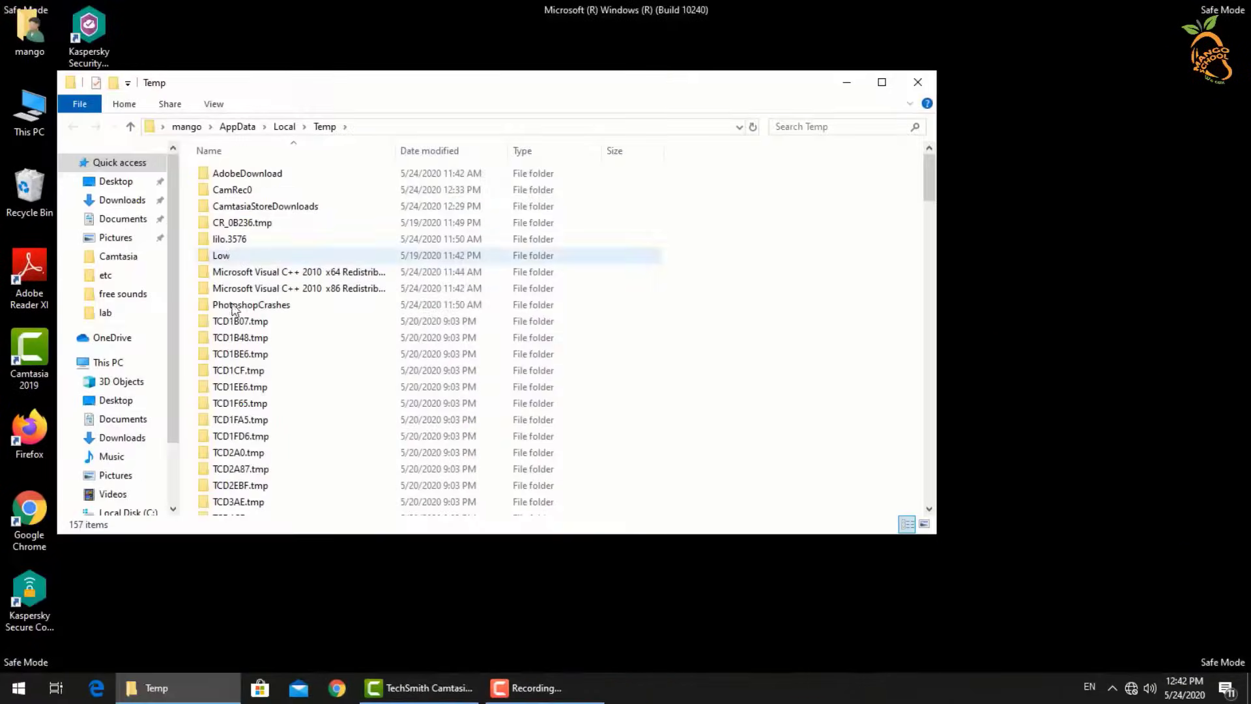
key(ctrl+a)
right_click(328, 294)
click(365, 551)
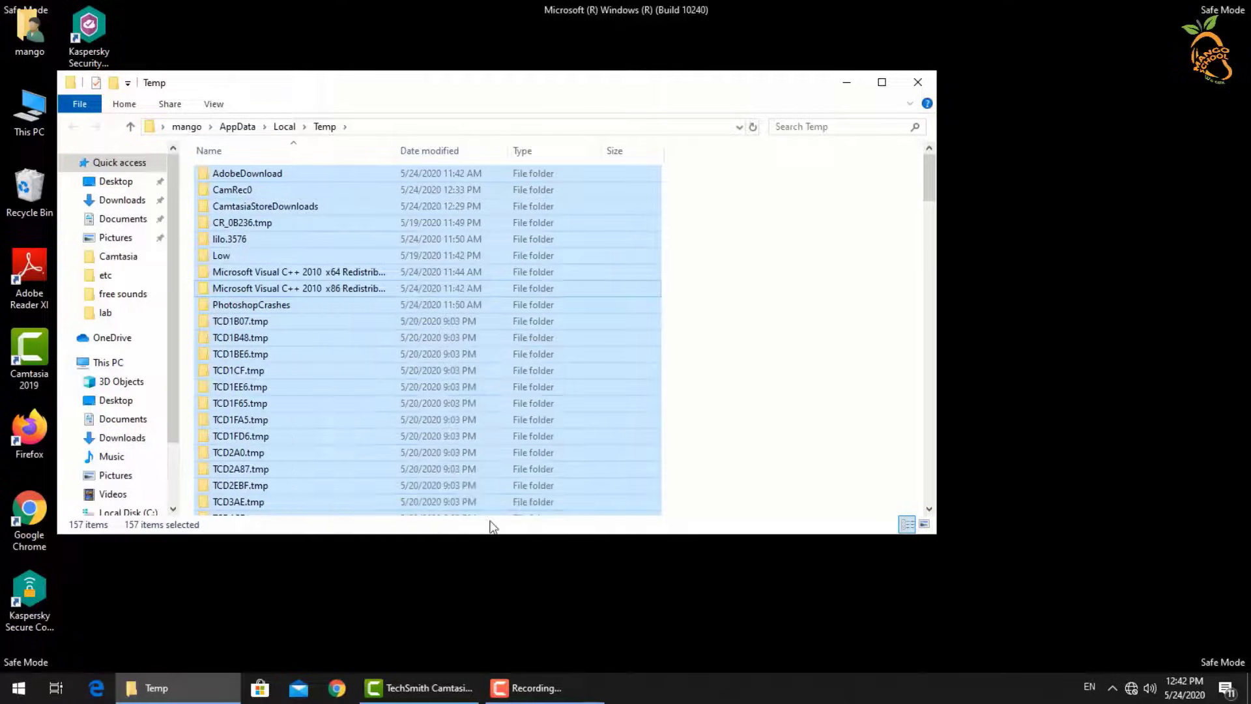
Allow the deletion, skip all in-use items, and close the Temp folder.
click(558, 265)
click(541, 280)
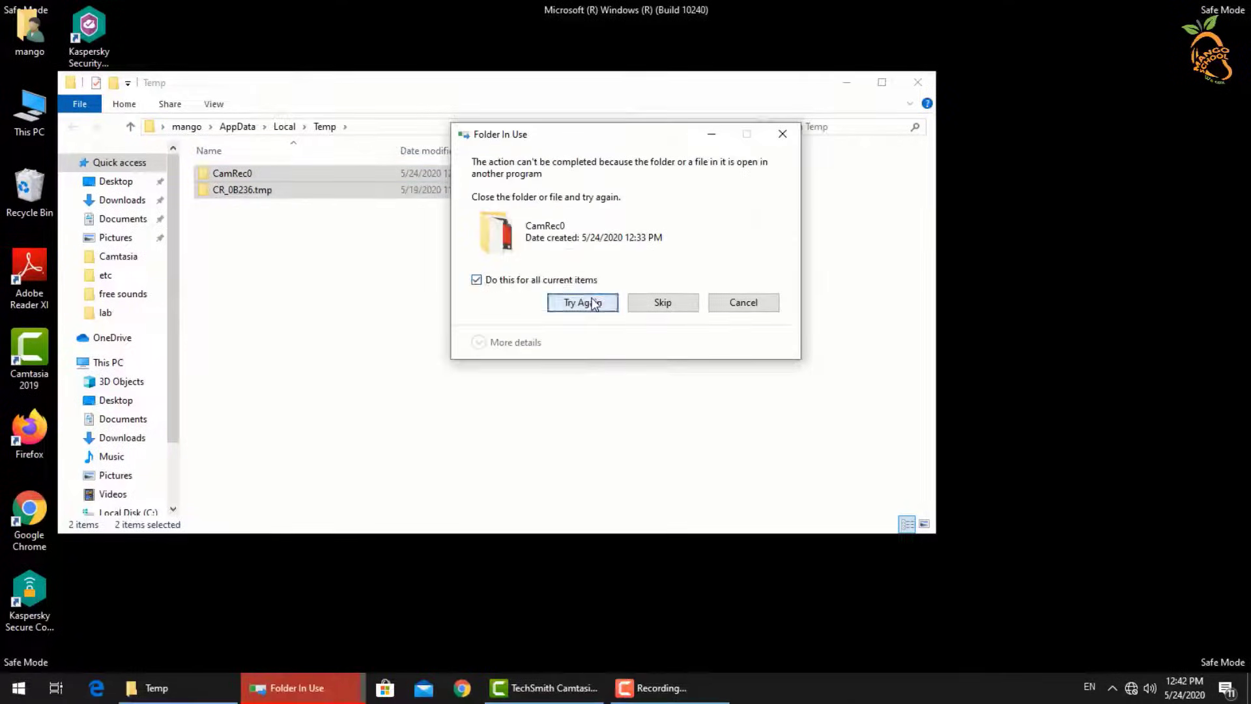
click(584, 302)
click(645, 305)
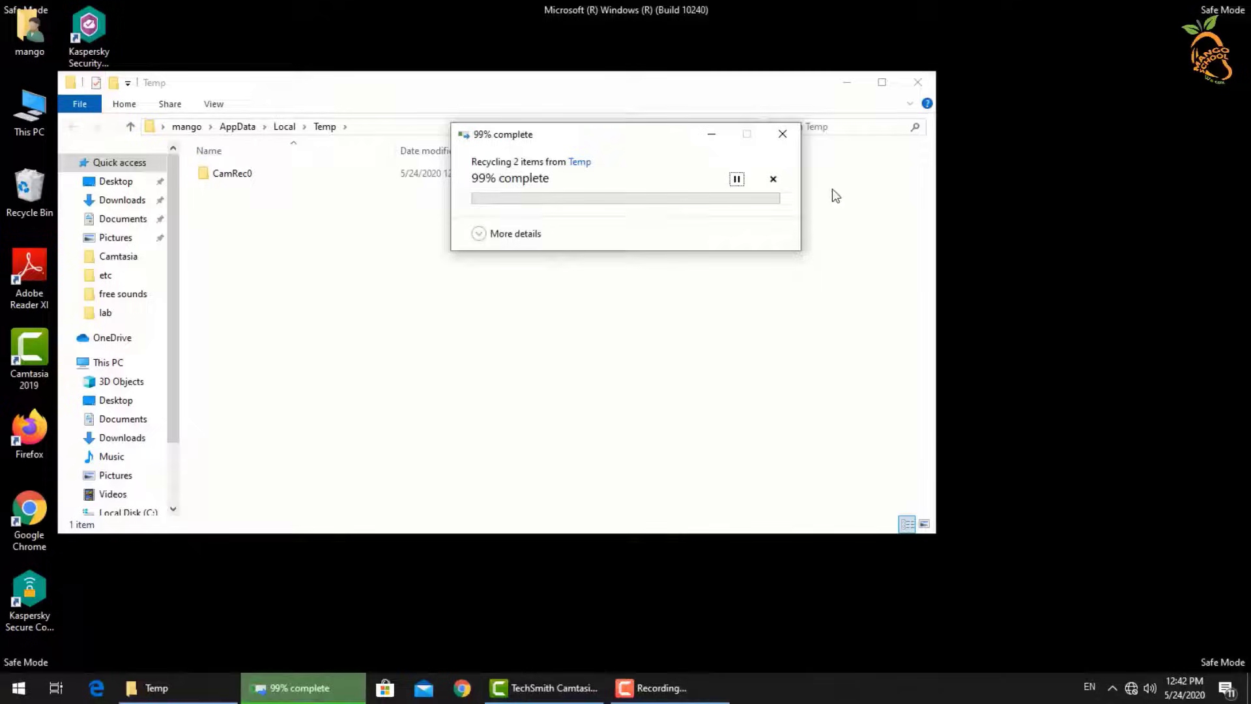
click(920, 86)
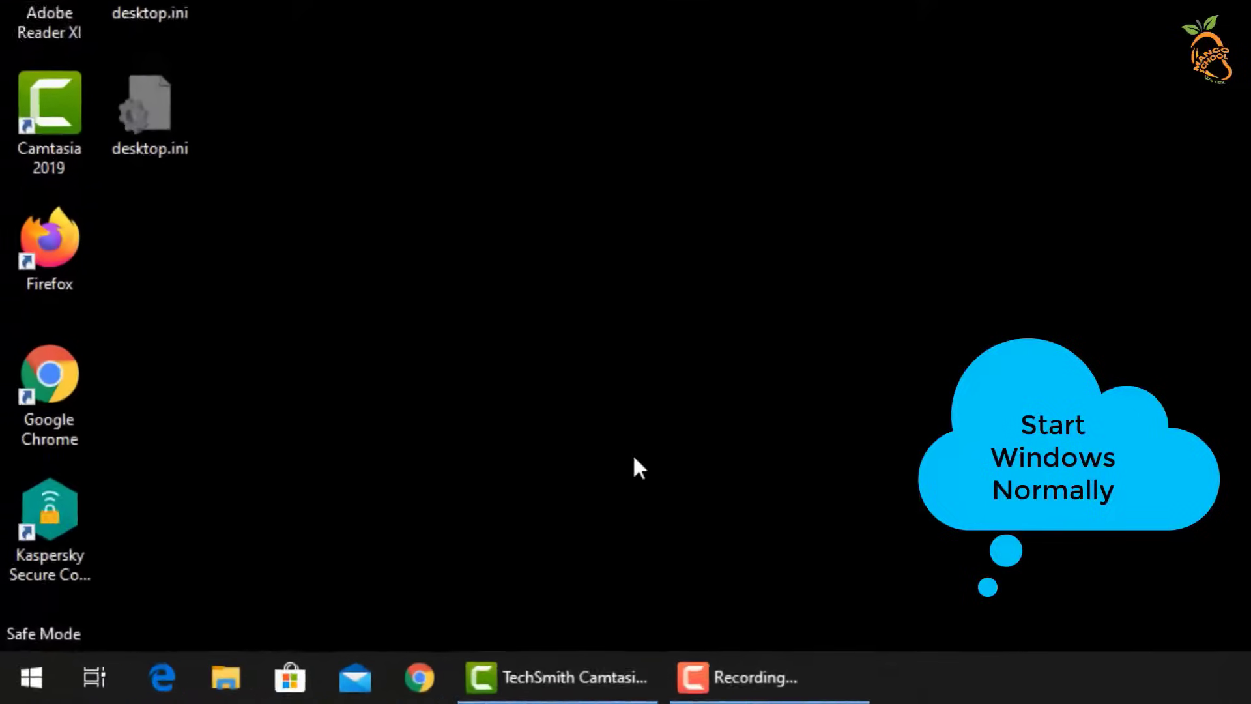
Launch msconfig and go to its Boot settings to clear Safe boot.
key(super+r)
text(m)
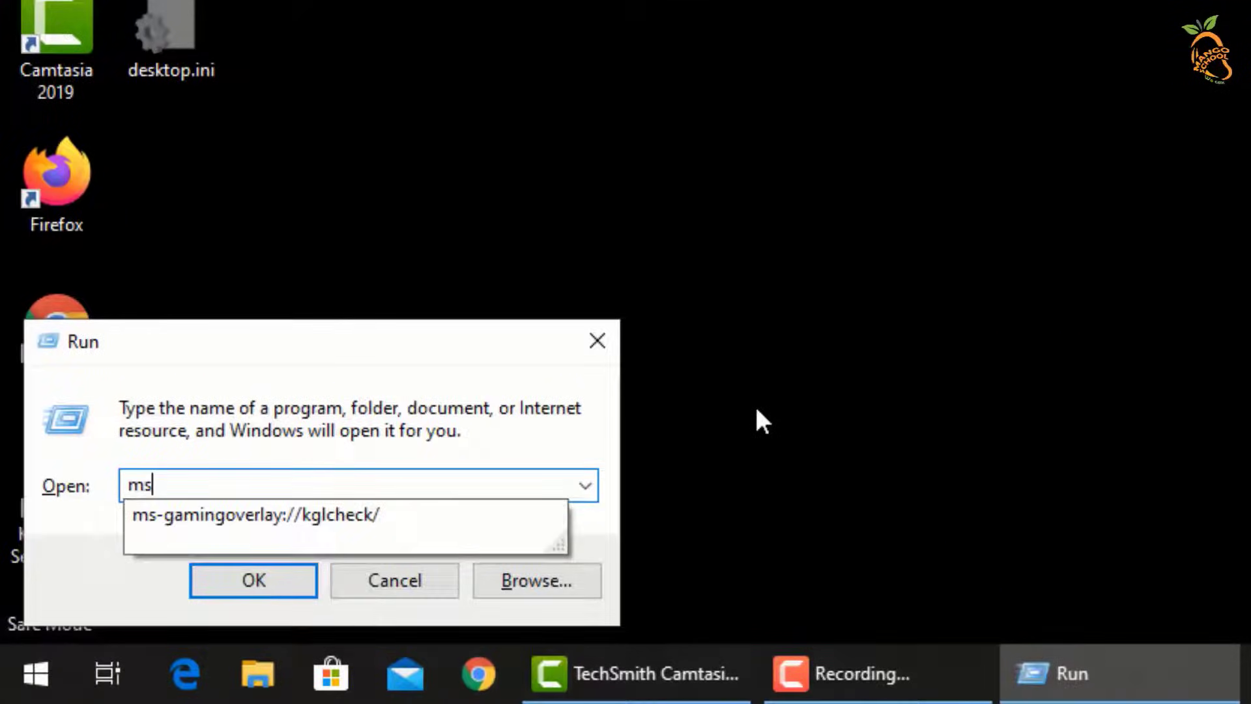
text(config)
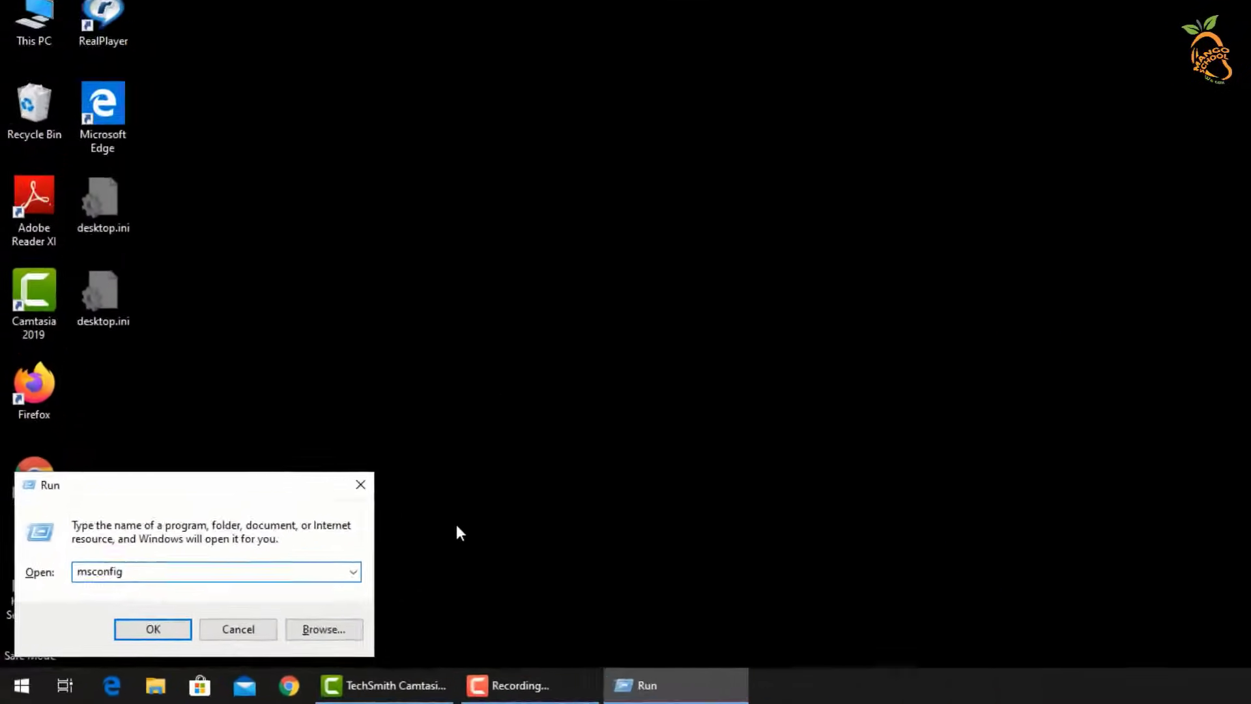
click(149, 645)
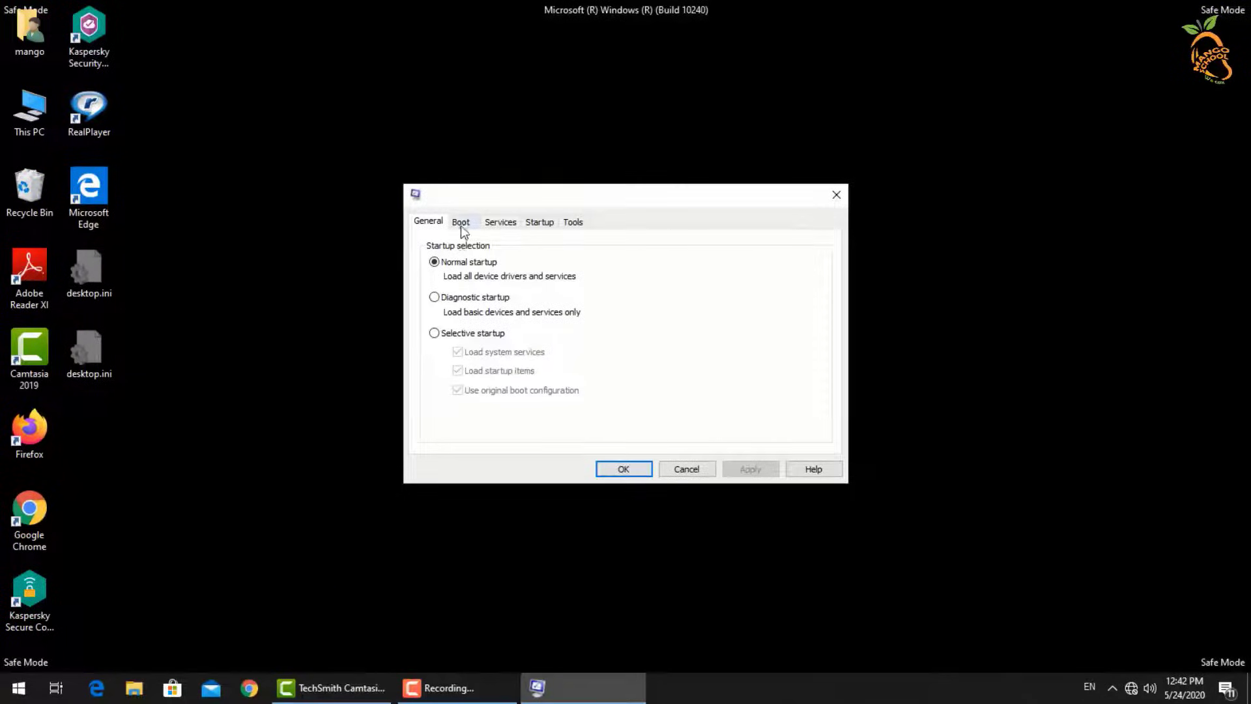
click(462, 224)
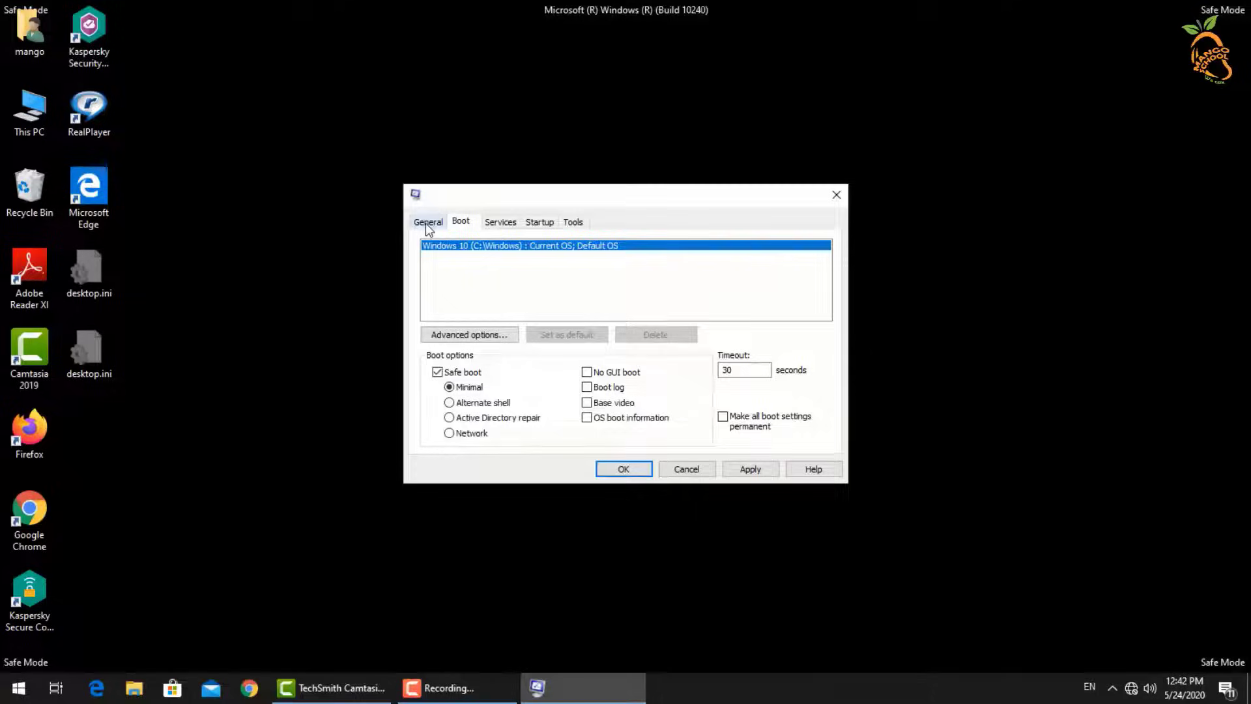
click(427, 227)
click(461, 224)
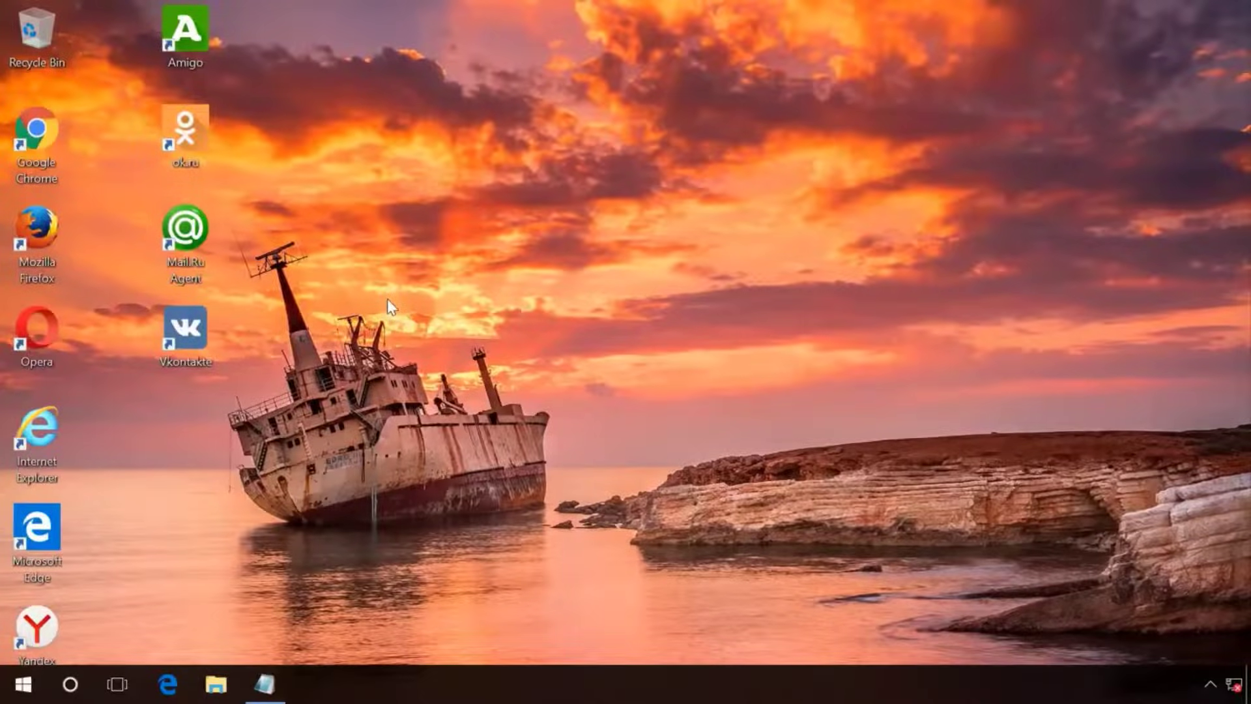
Open the Google Chrome shortcut's properties and inspect its Target path.
right_click(40, 146)
click(114, 500)
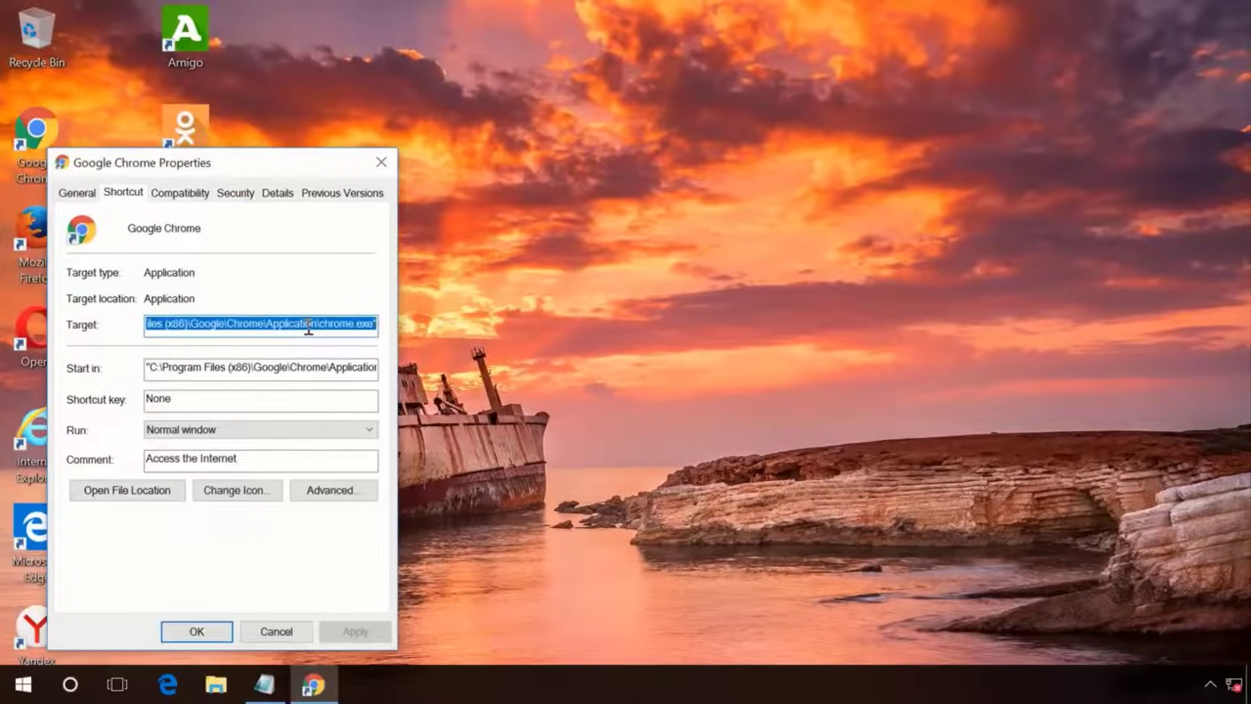
drag(293, 164, 536, 139)
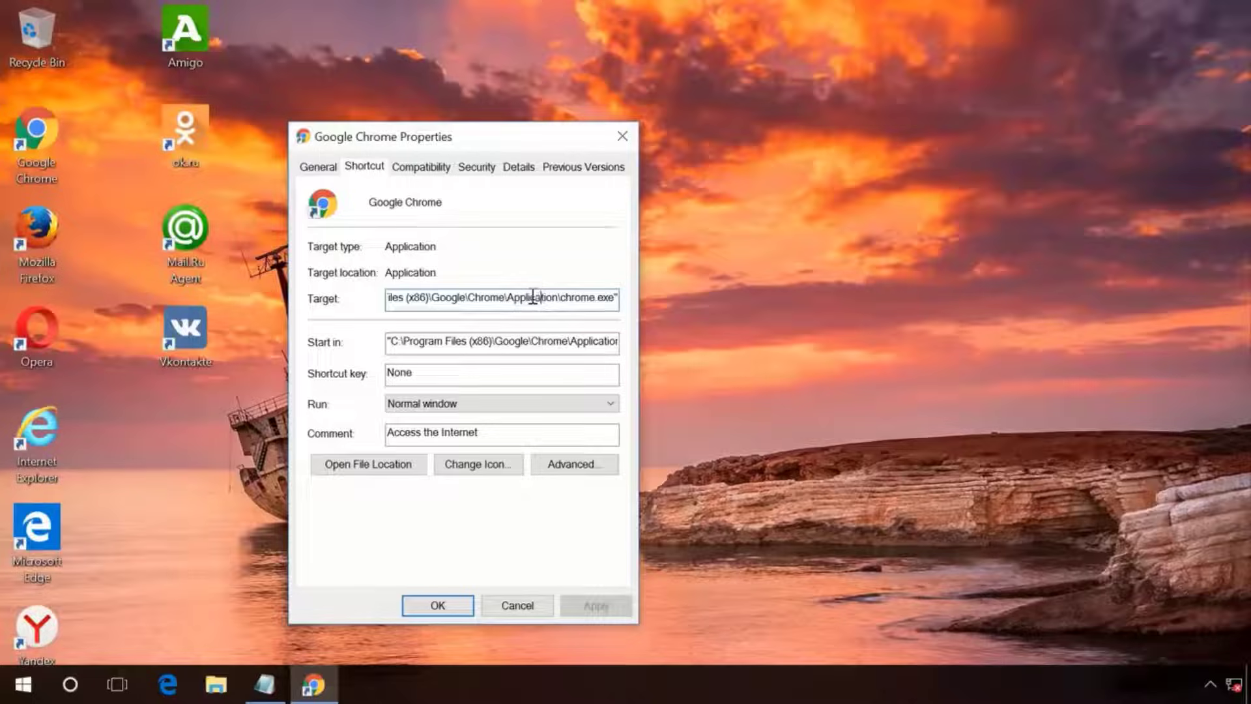
drag(536, 296, 342, 300)
click(428, 299)
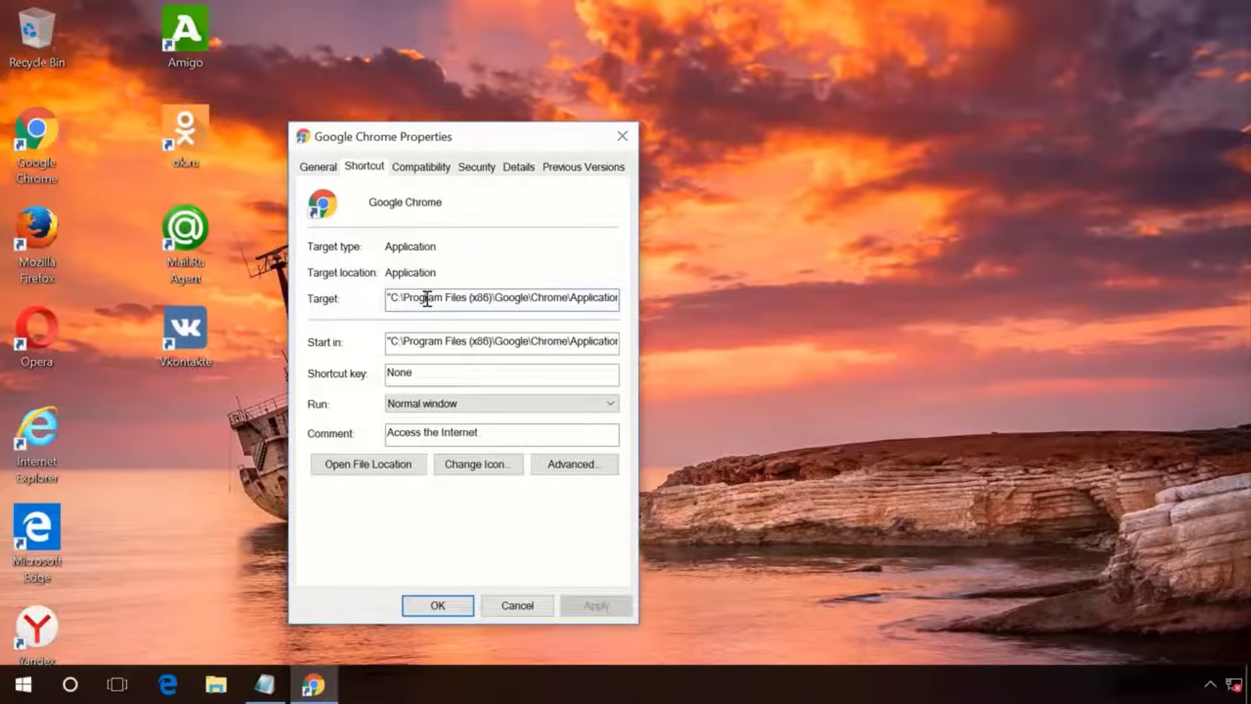
drag(427, 299, 608, 297)
click(593, 298)
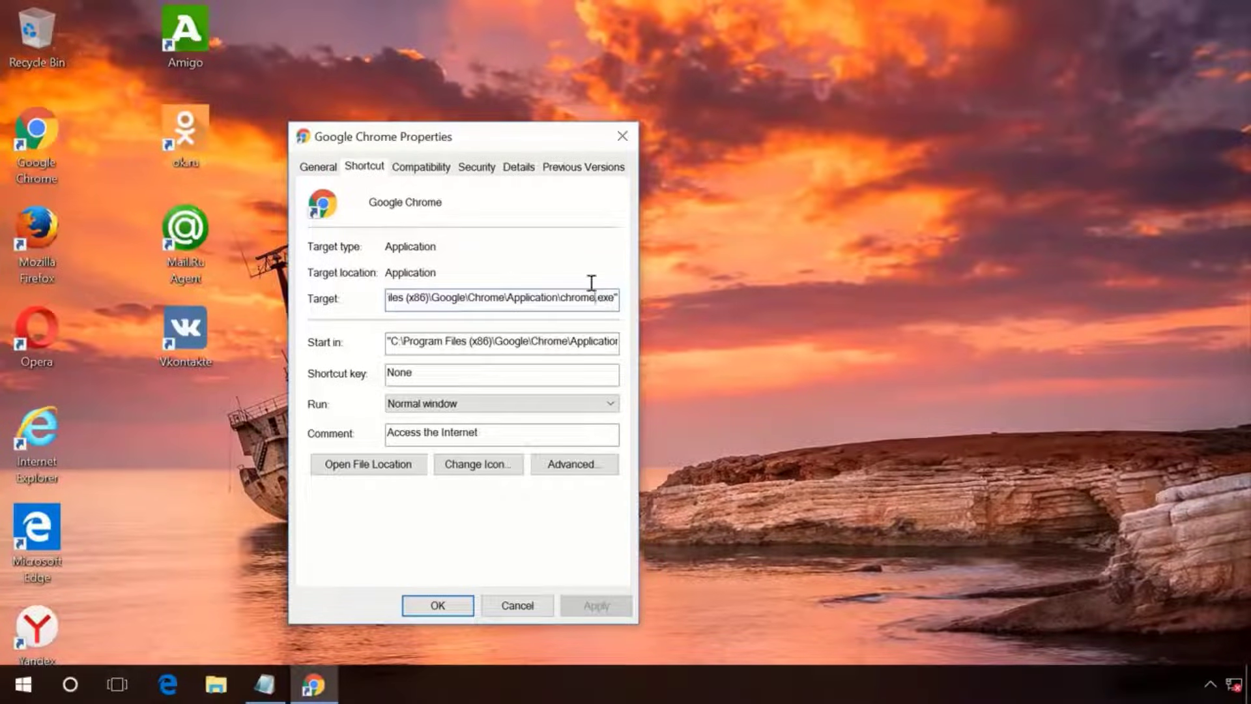
Make the Target end at chrome.exe" without virussite.com, and save the shortcut.
key(ctrl+a)
key(ctrl+v)
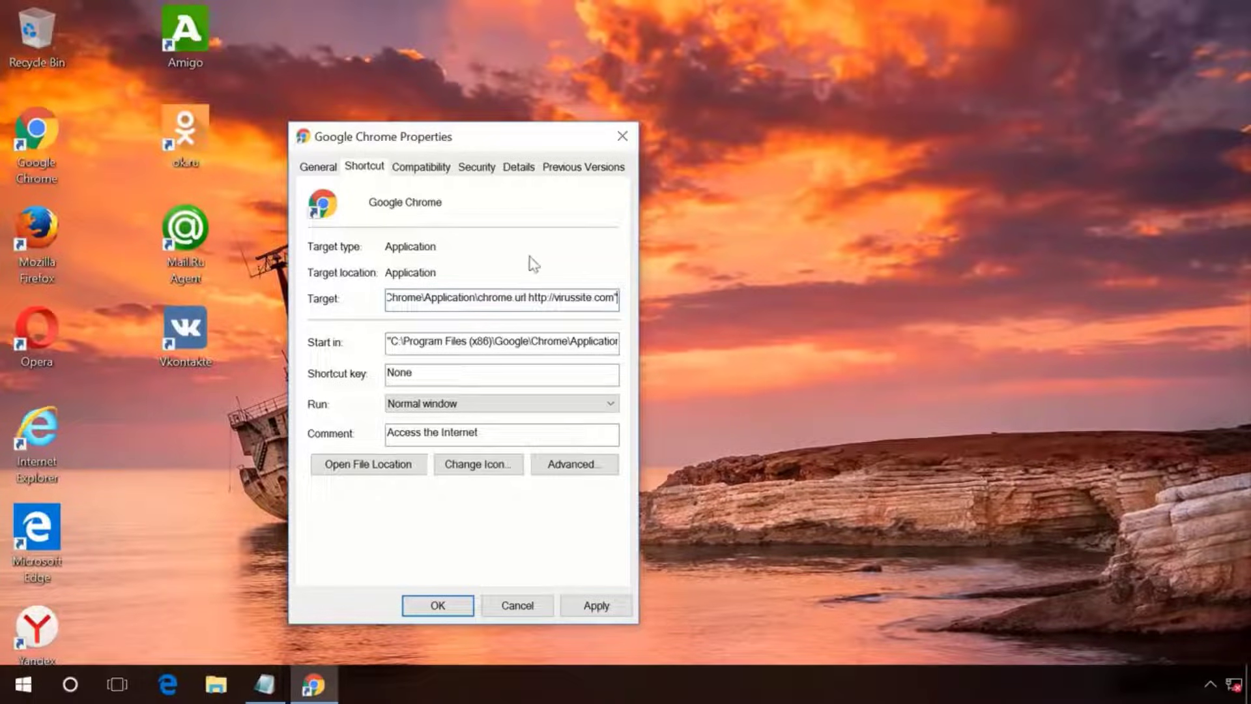
click(264, 685)
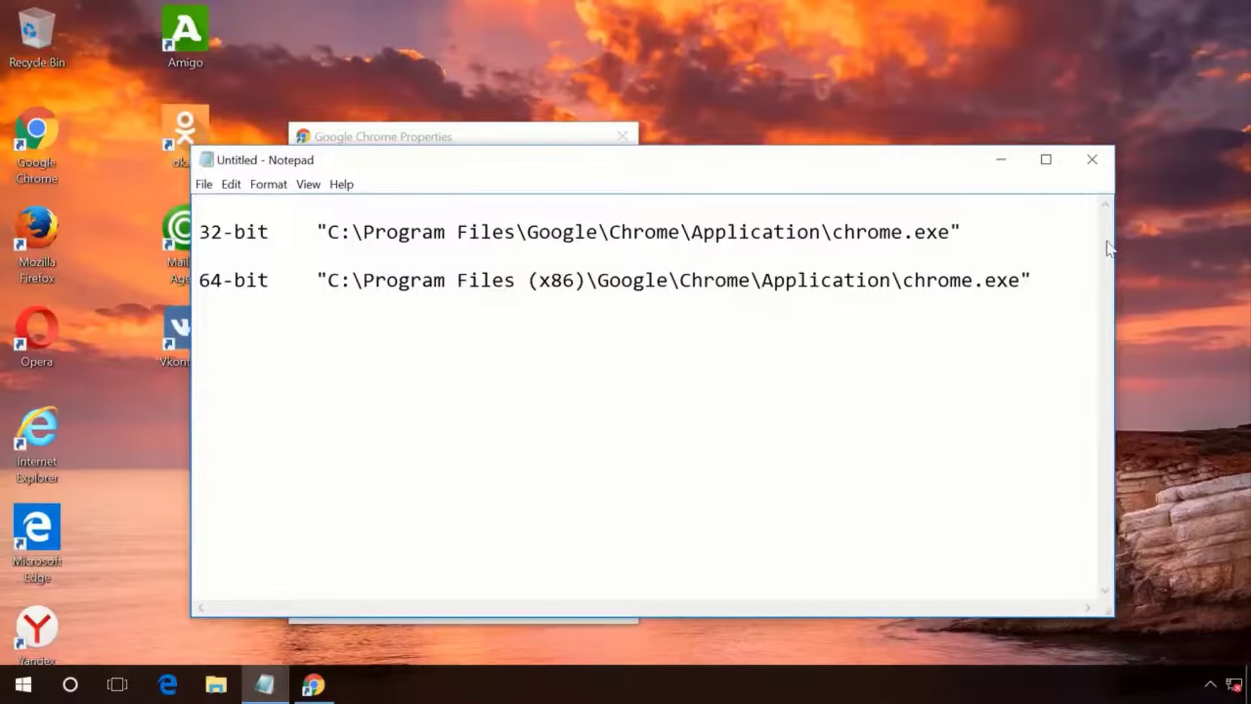
click(1002, 160)
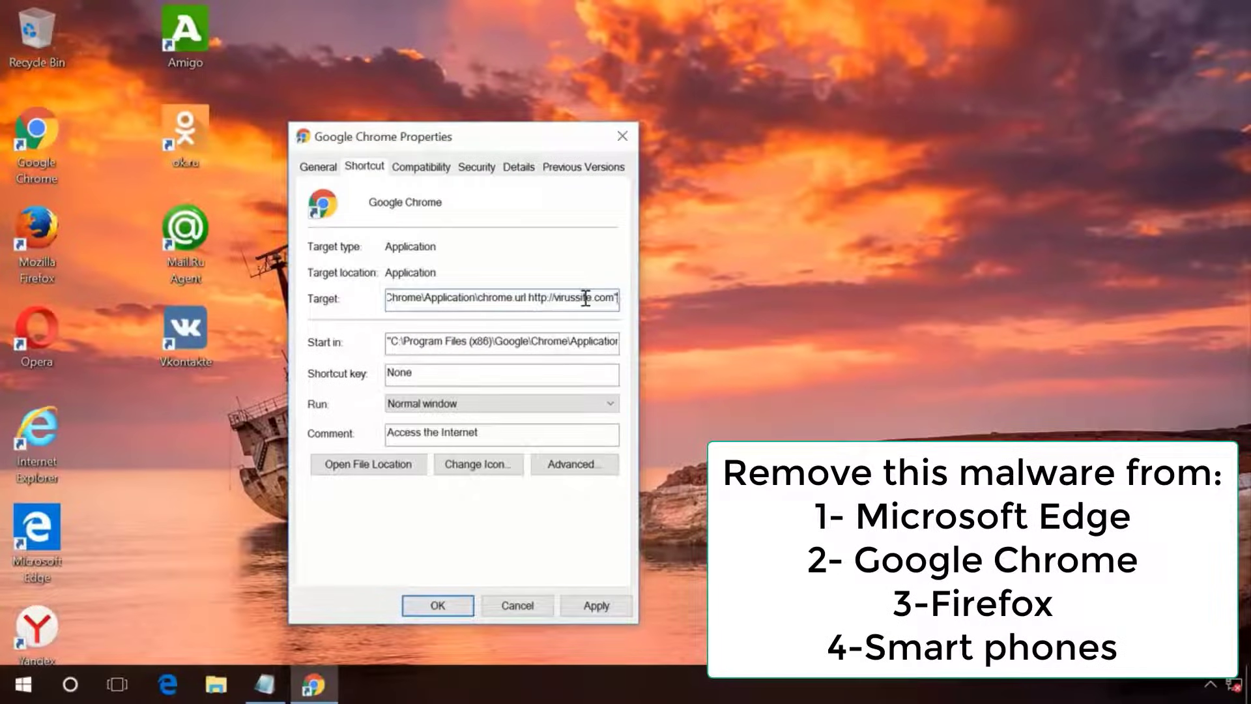
click(593, 605)
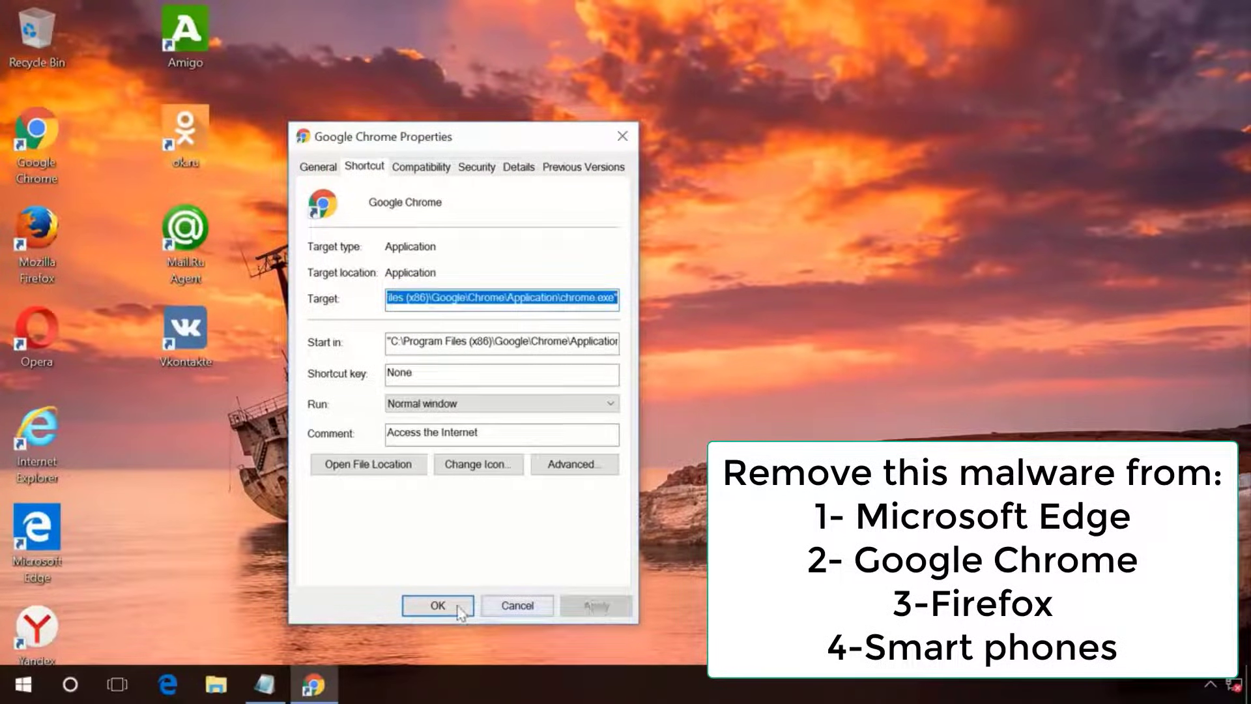
click(438, 606)
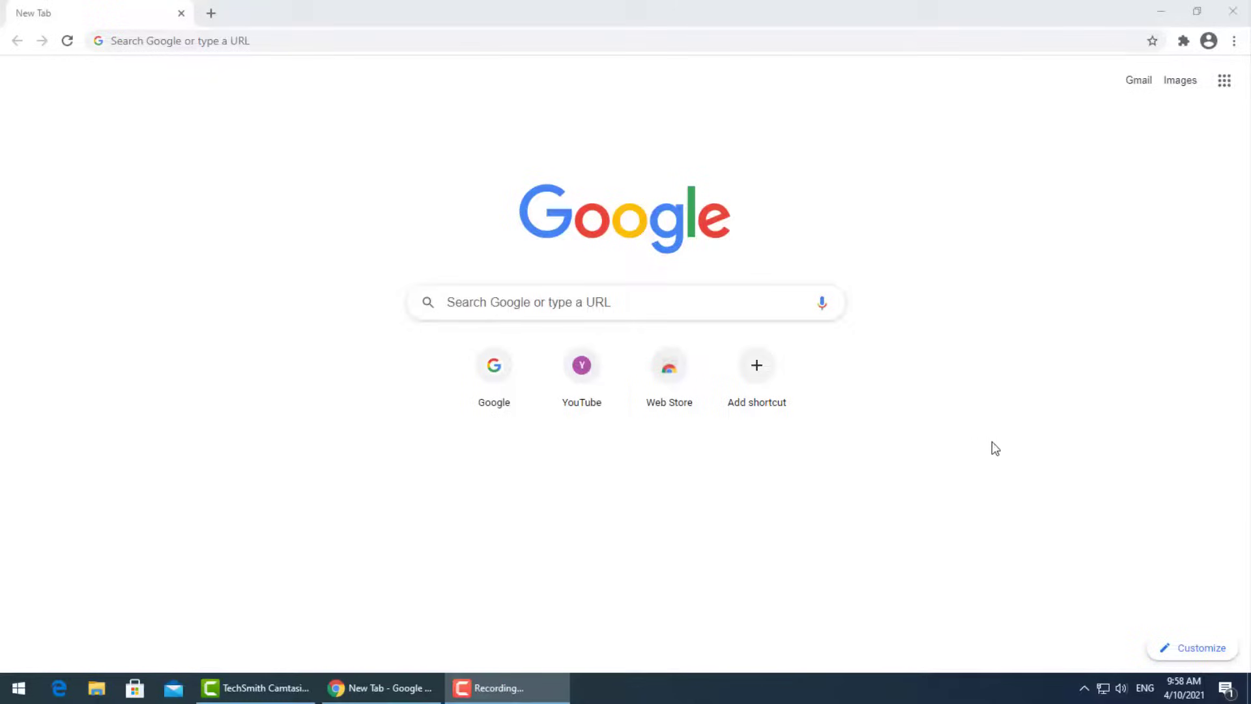
Open Chrome's Clear browsing data on the Advanced view with time range Last 7 days.
click(1234, 42)
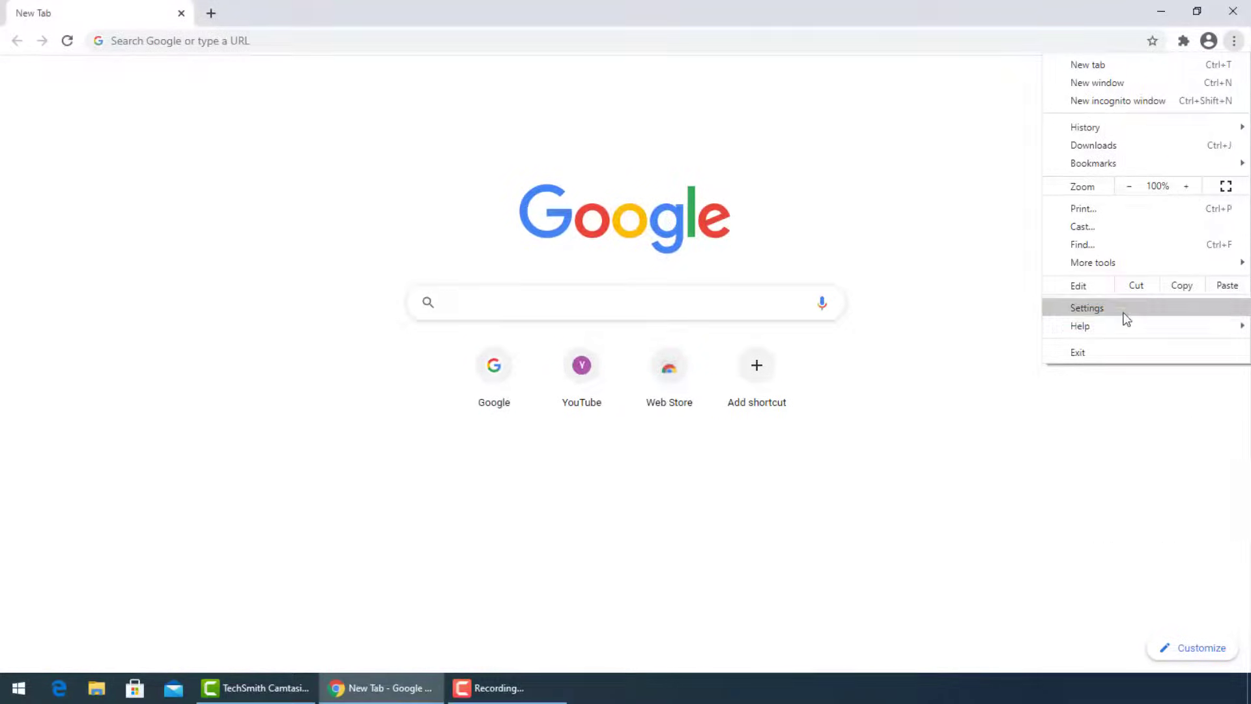
click(1088, 308)
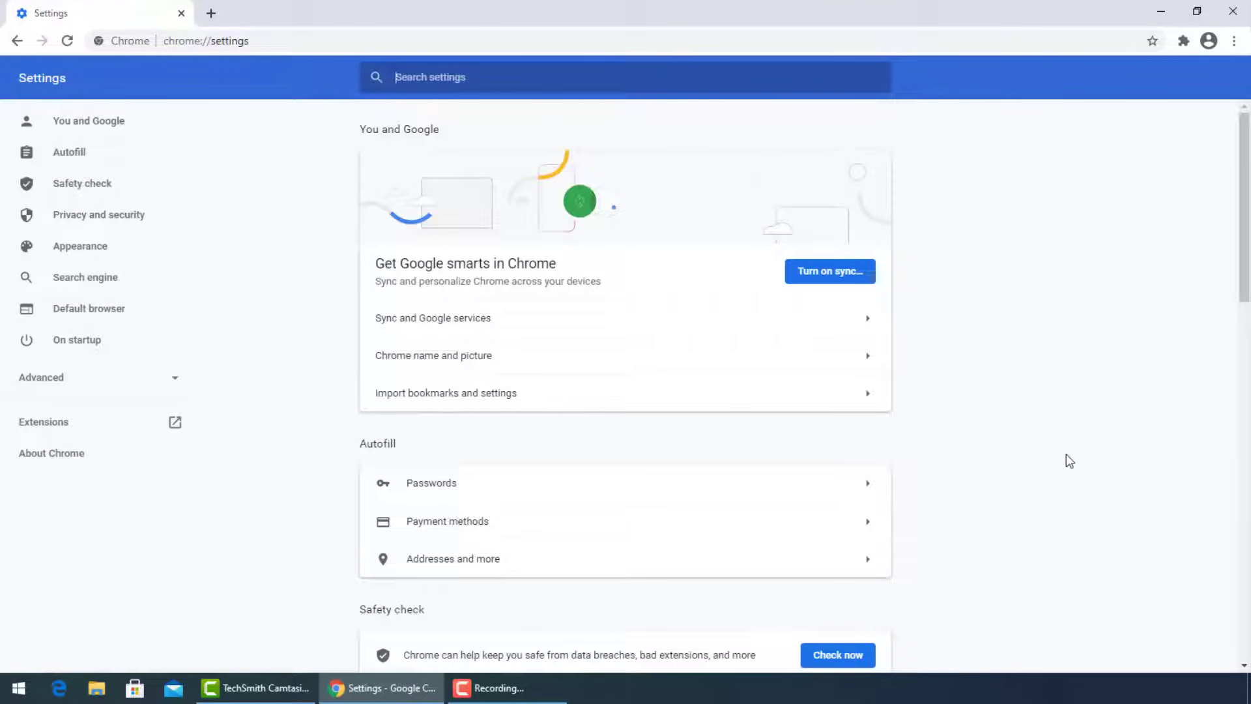
scroll(1067, 460, down, 1)
scroll(1067, 460, down, 2)
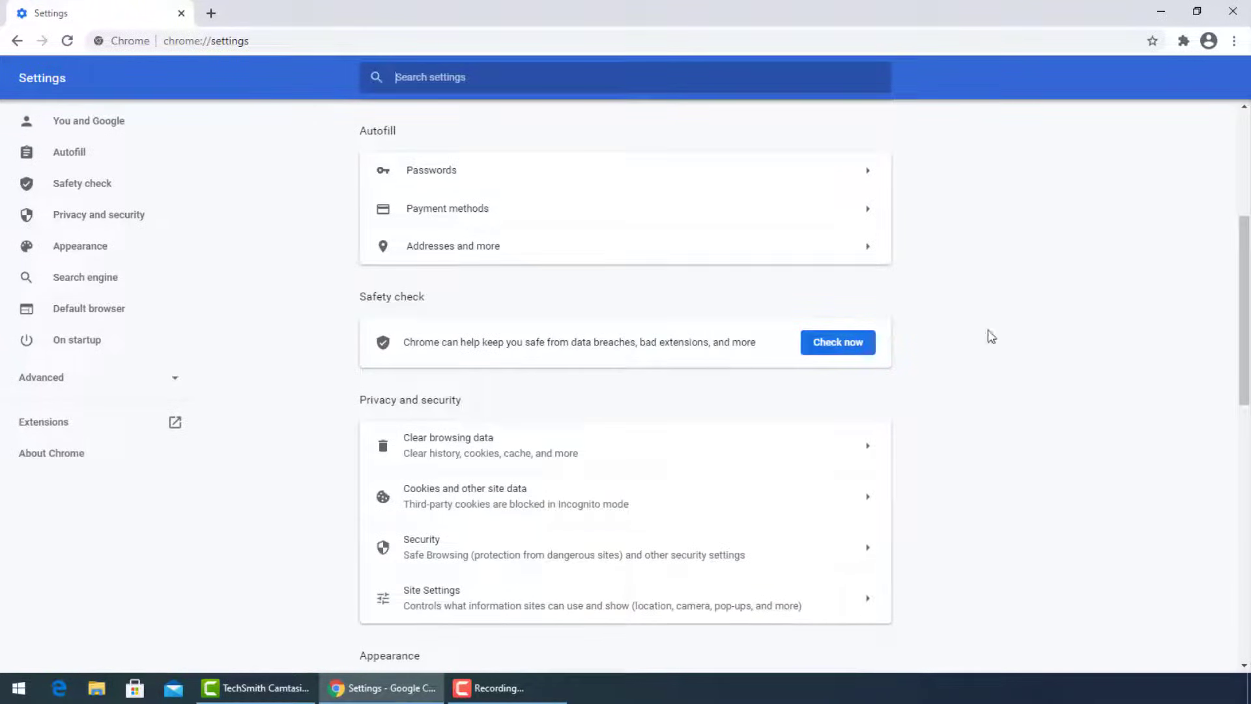
click(481, 451)
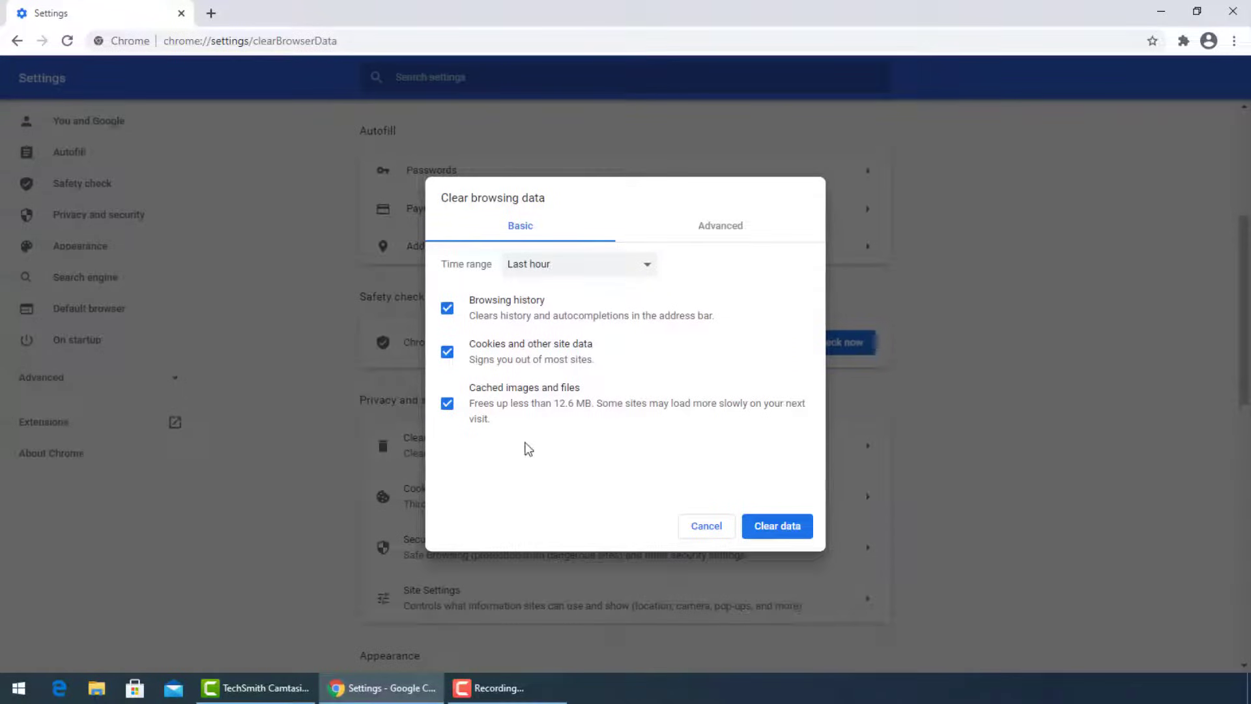
click(642, 266)
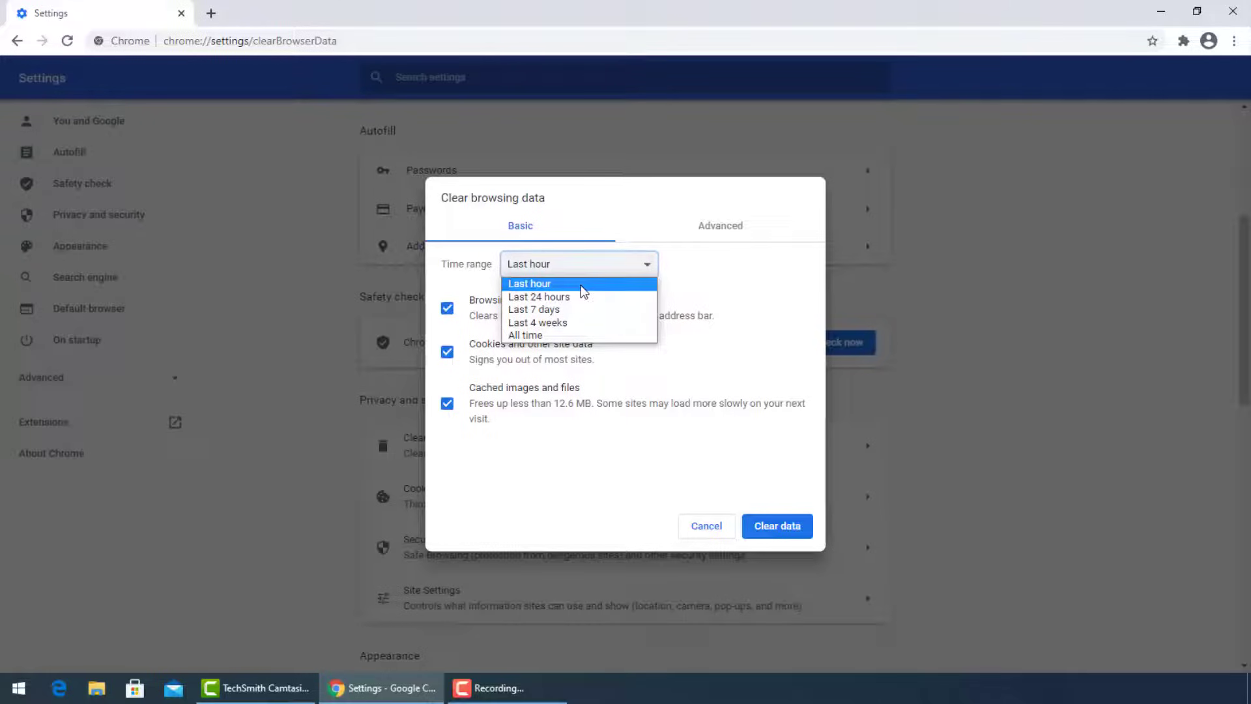
click(582, 311)
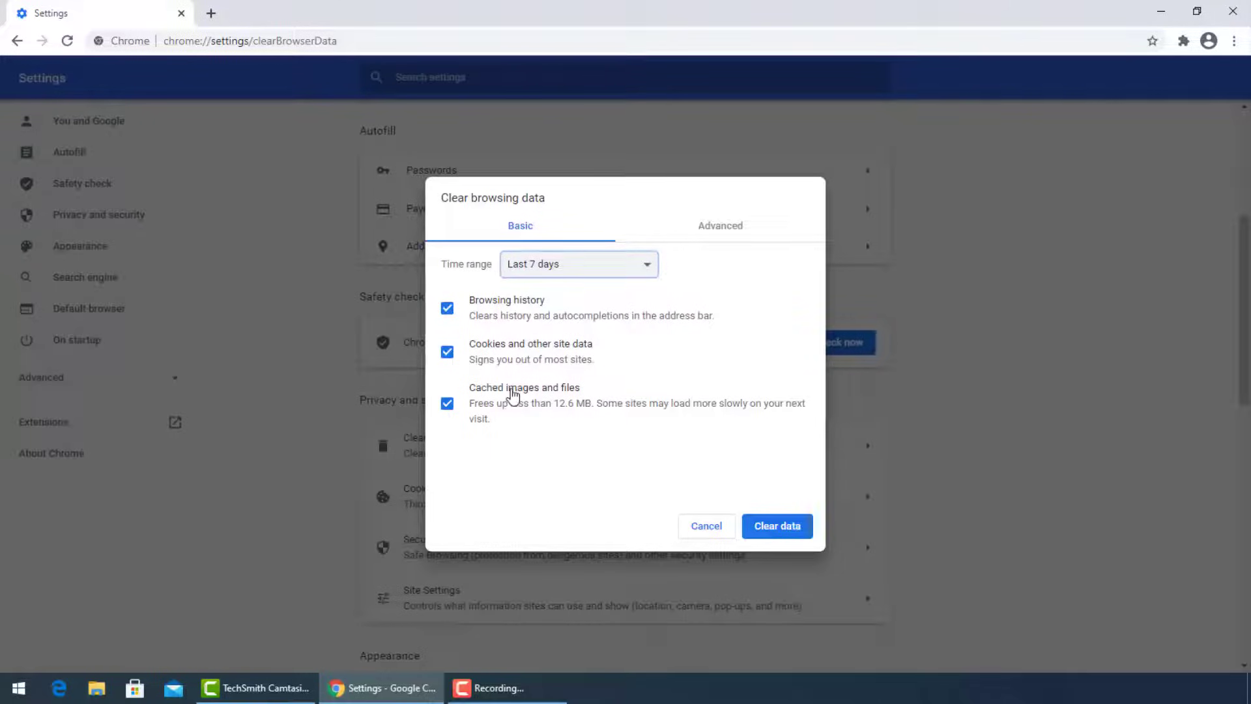
click(720, 234)
click(637, 272)
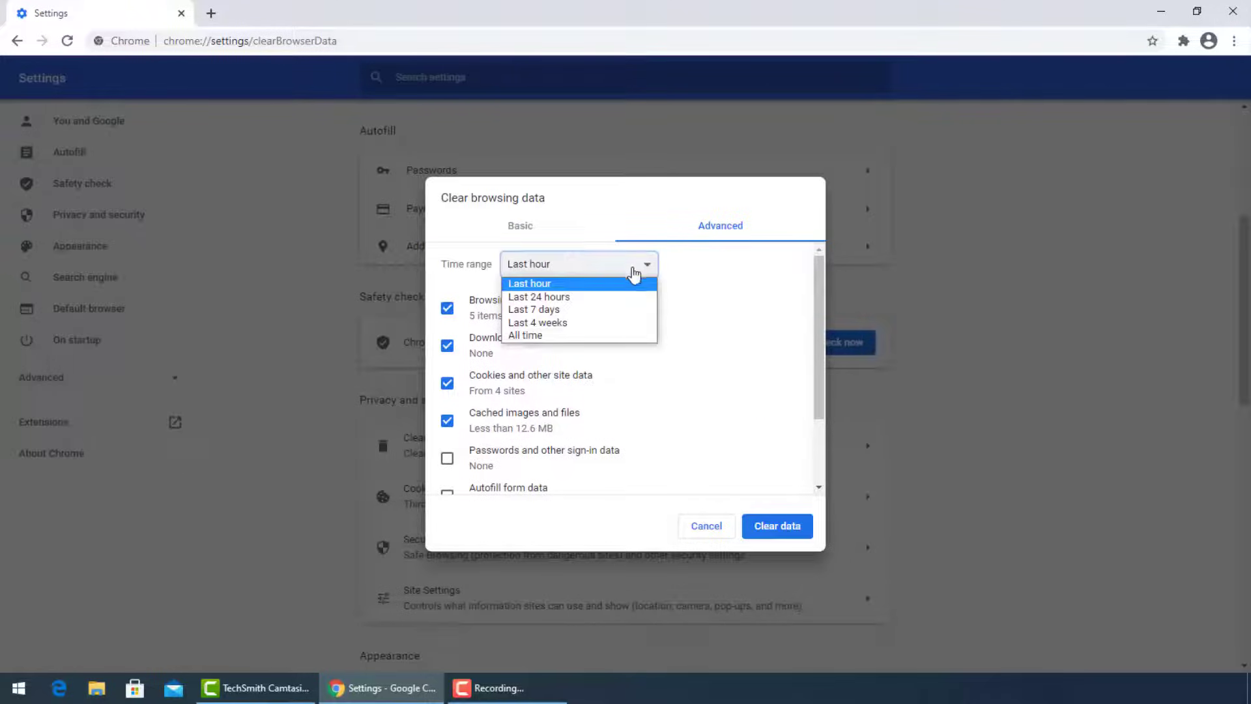
click(606, 309)
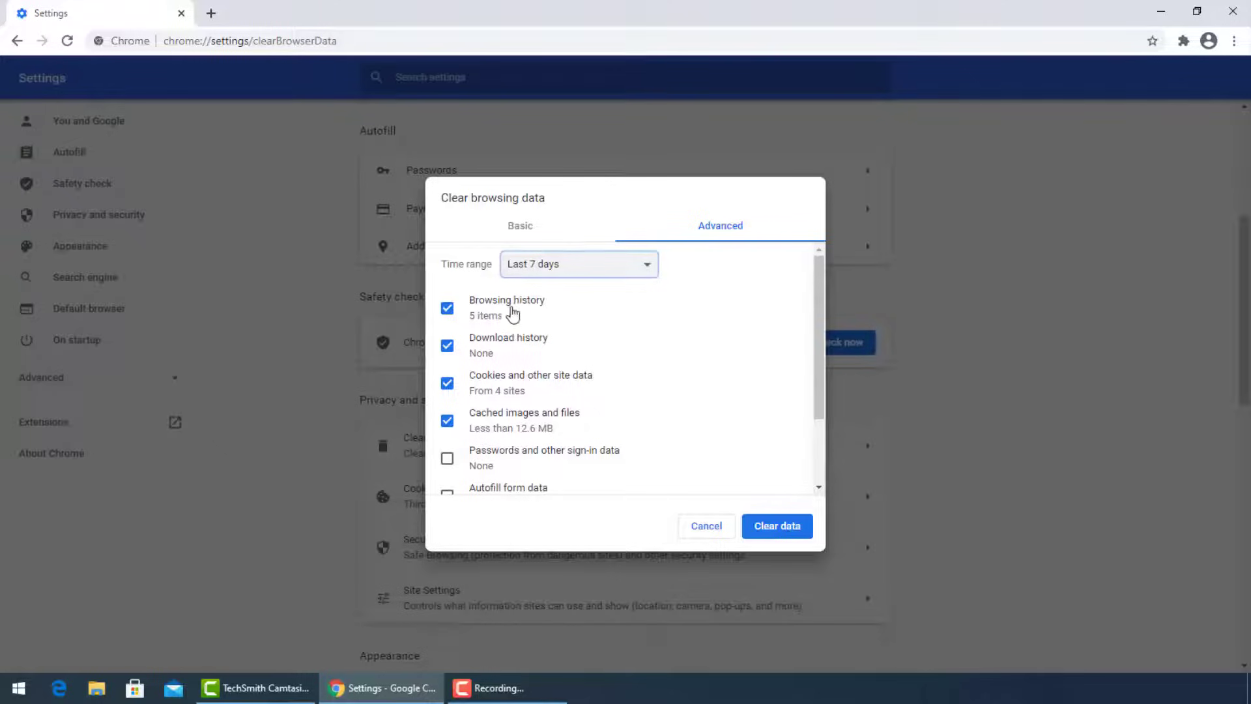
Include passwords, autofill form data, site settings and hosted app data, then clear the data.
click(517, 457)
scroll(645, 435, down, 2)
click(526, 407)
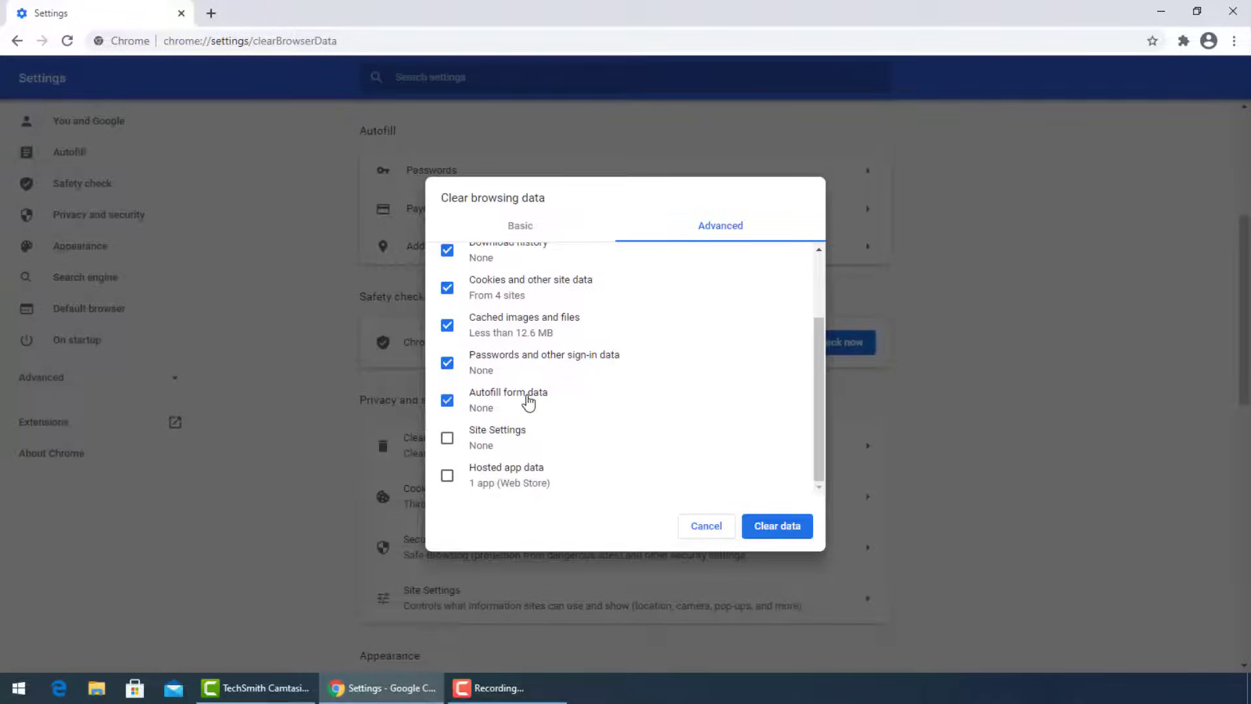
click(509, 436)
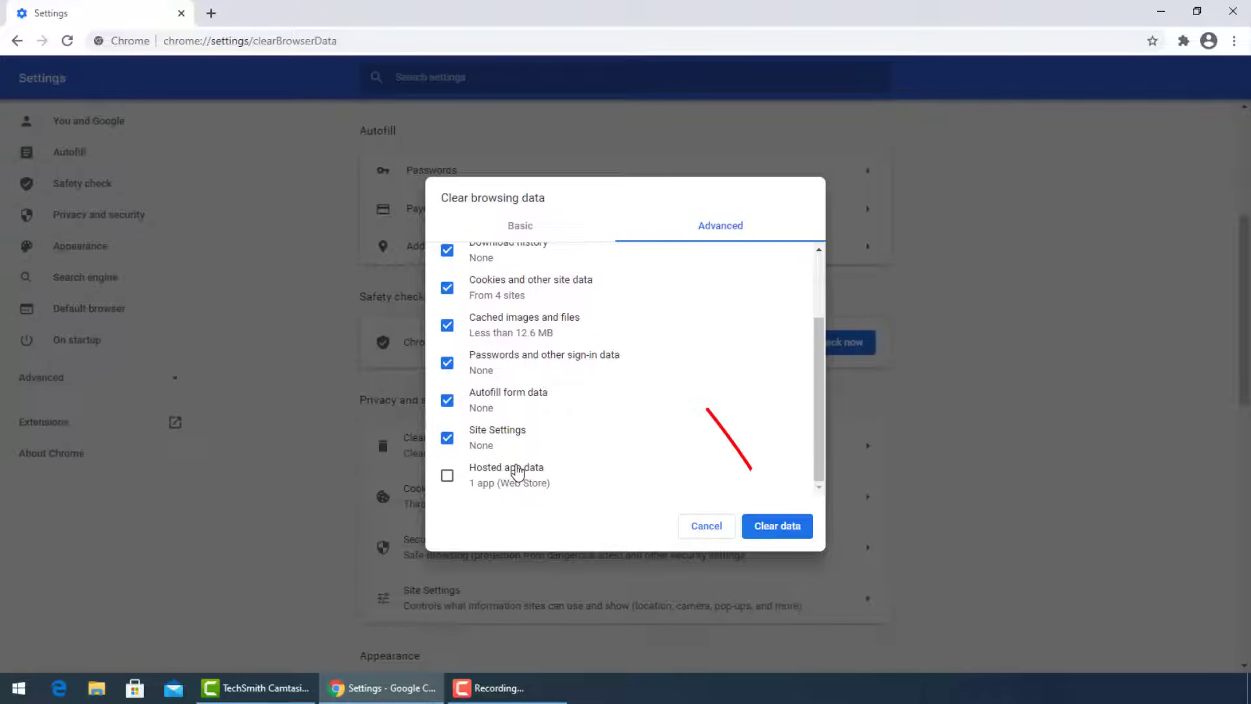
click(537, 478)
click(761, 530)
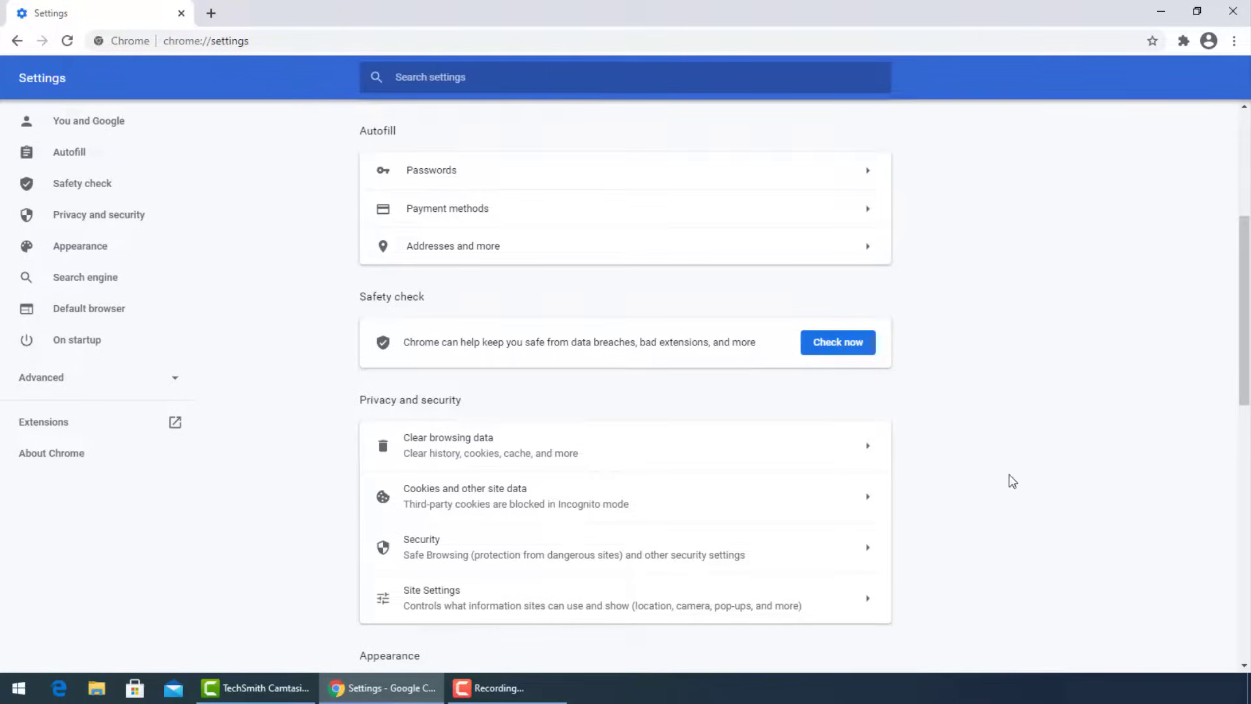
scroll(1013, 482, down, 1)
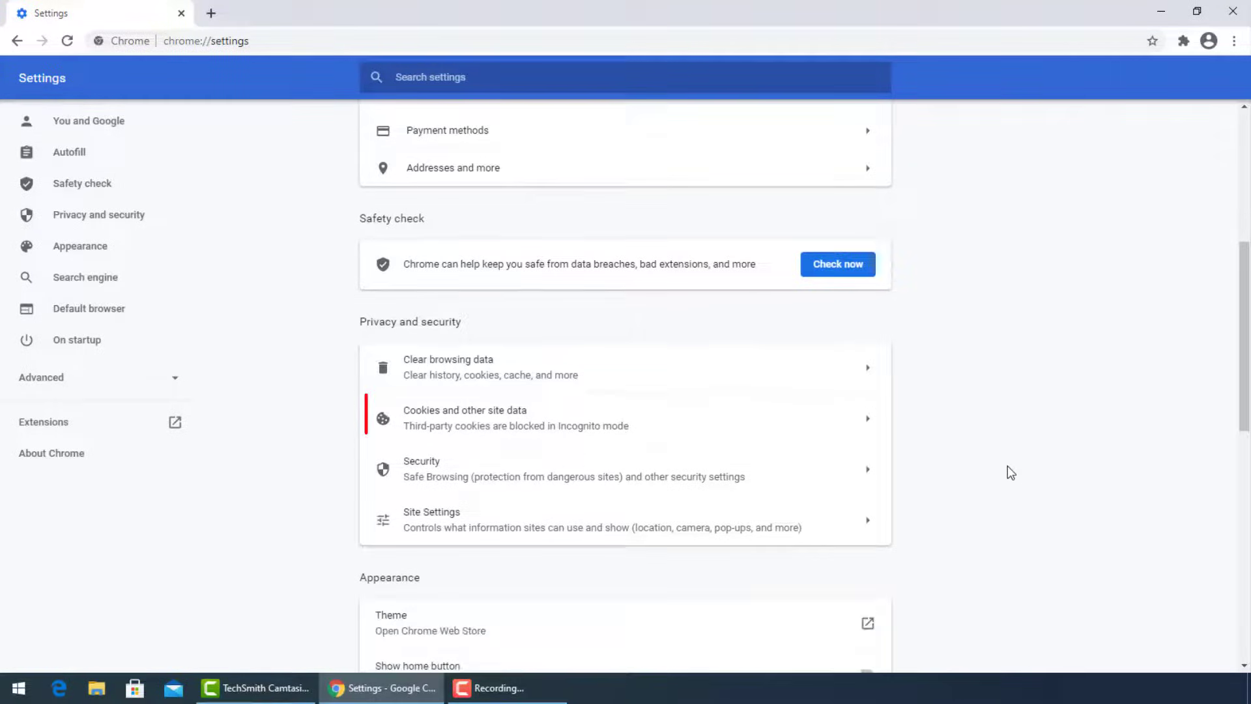
Turn on 'Clear cookies and site data when you quit Chrome' and confirmed Do Not Track.
click(528, 419)
scroll(636, 455, down, 2)
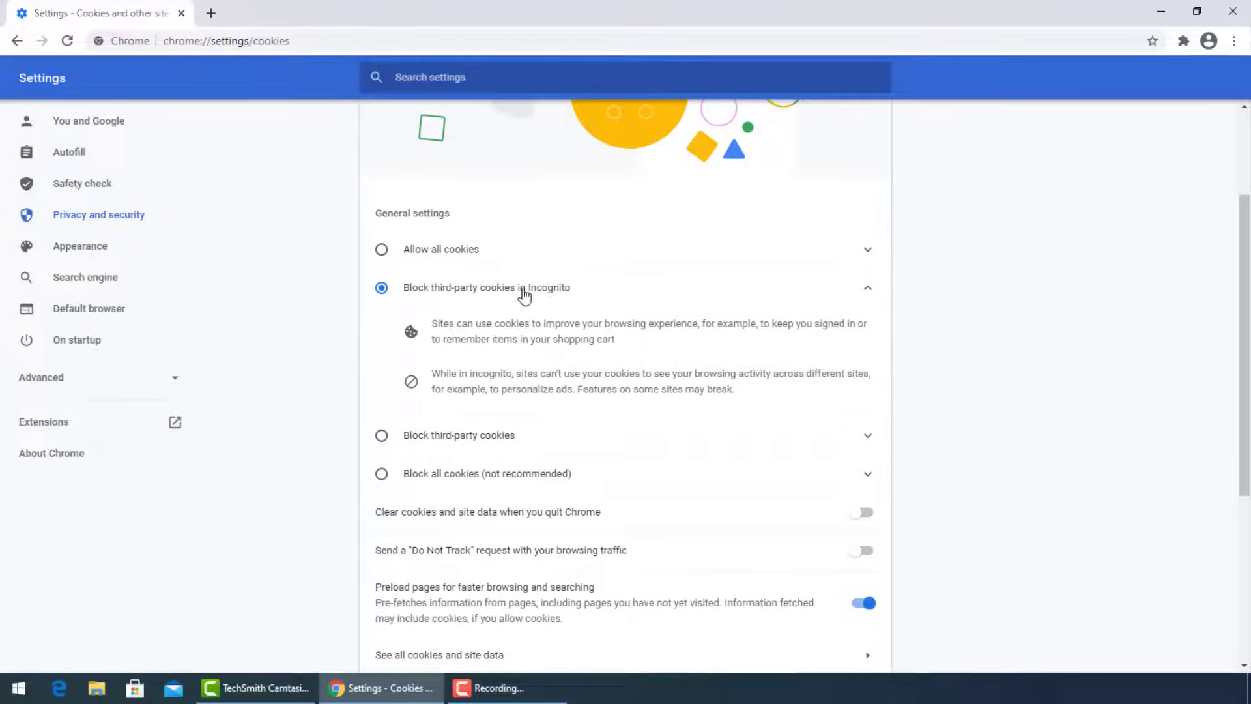
scroll(734, 534, down, 2)
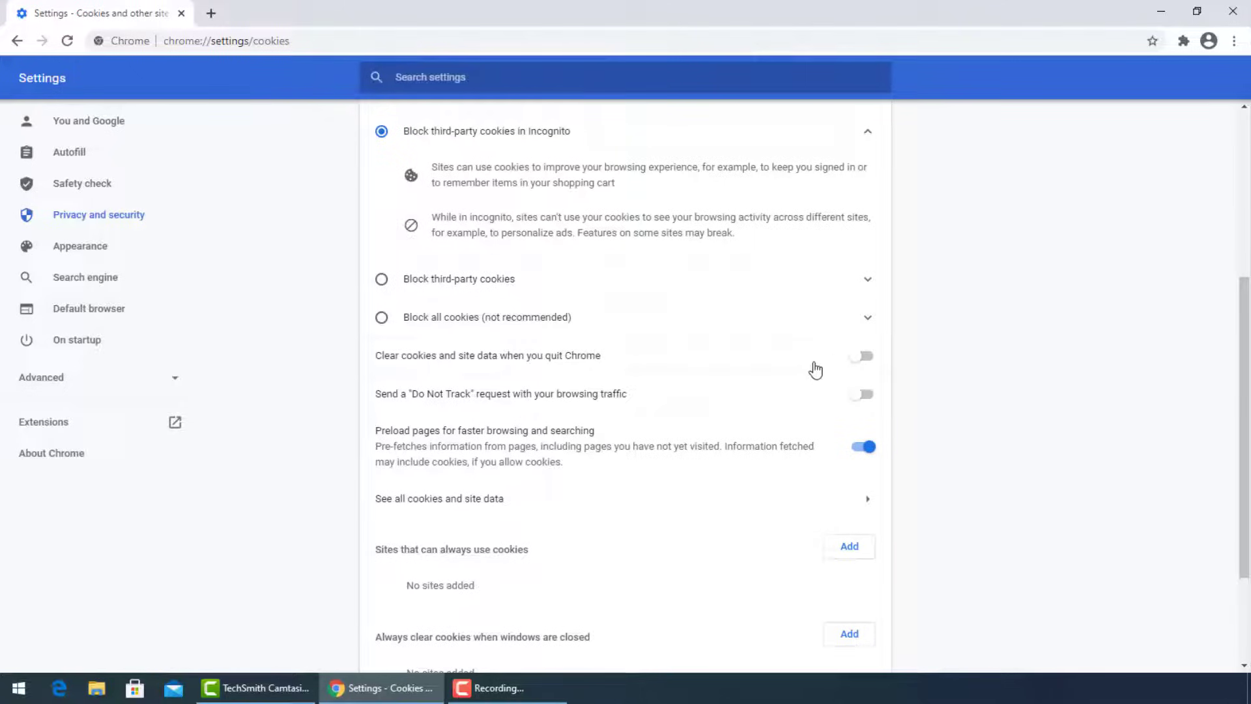
click(865, 357)
scroll(577, 421, down, 1)
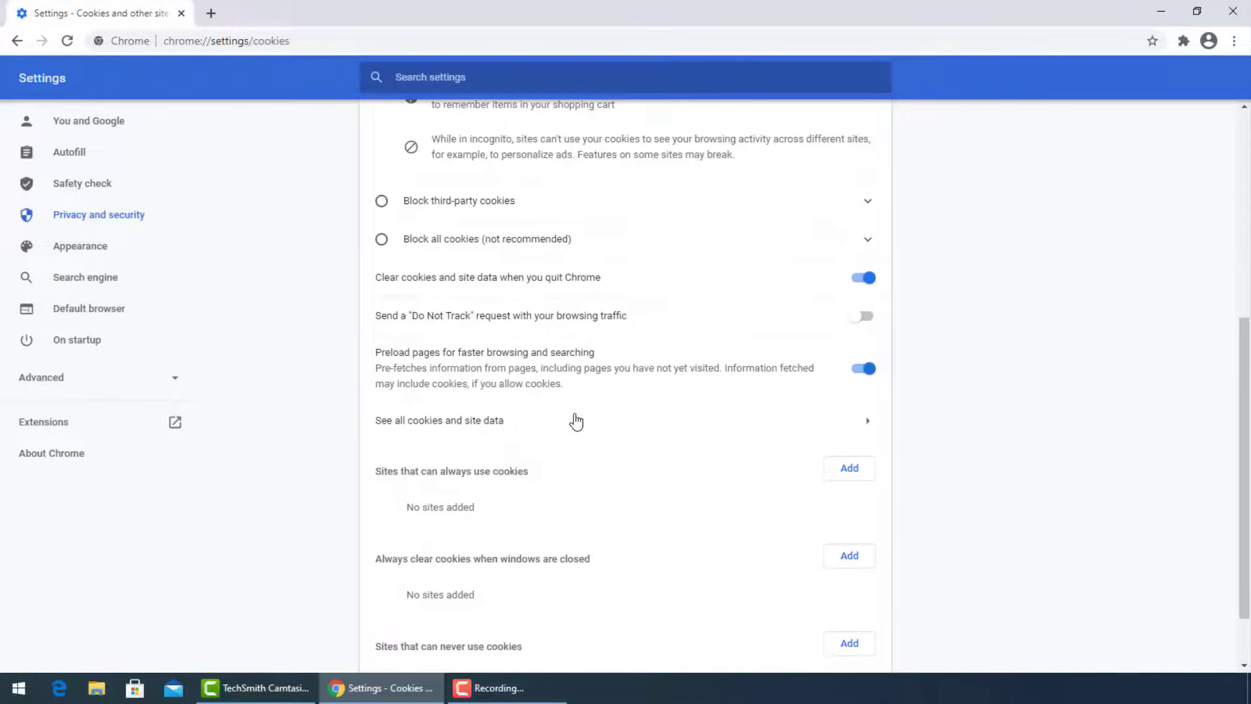
click(865, 317)
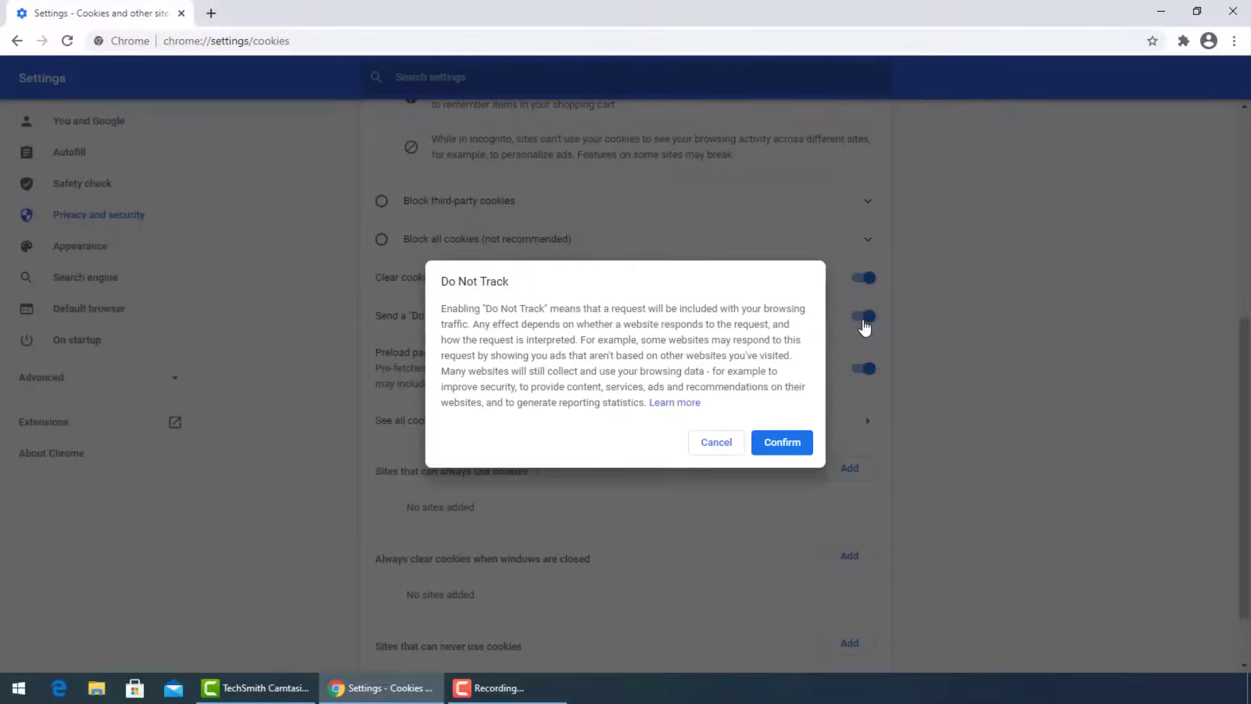
click(782, 445)
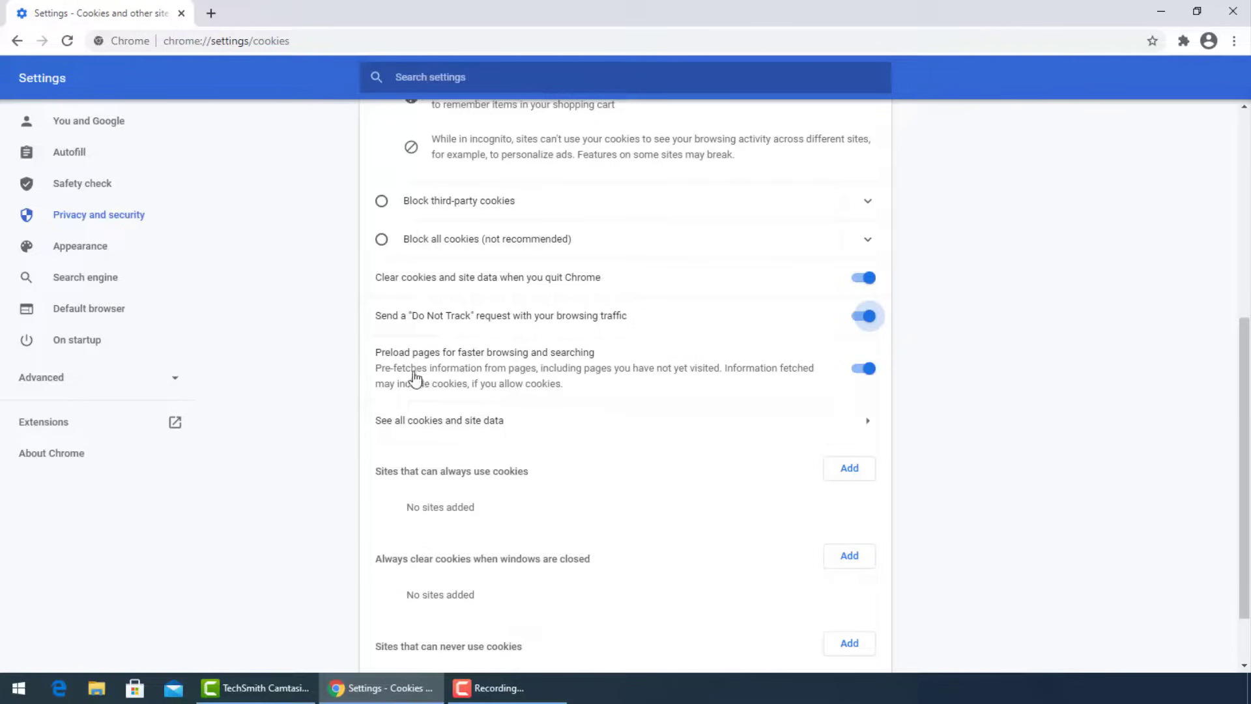
scroll(710, 444, down, 1)
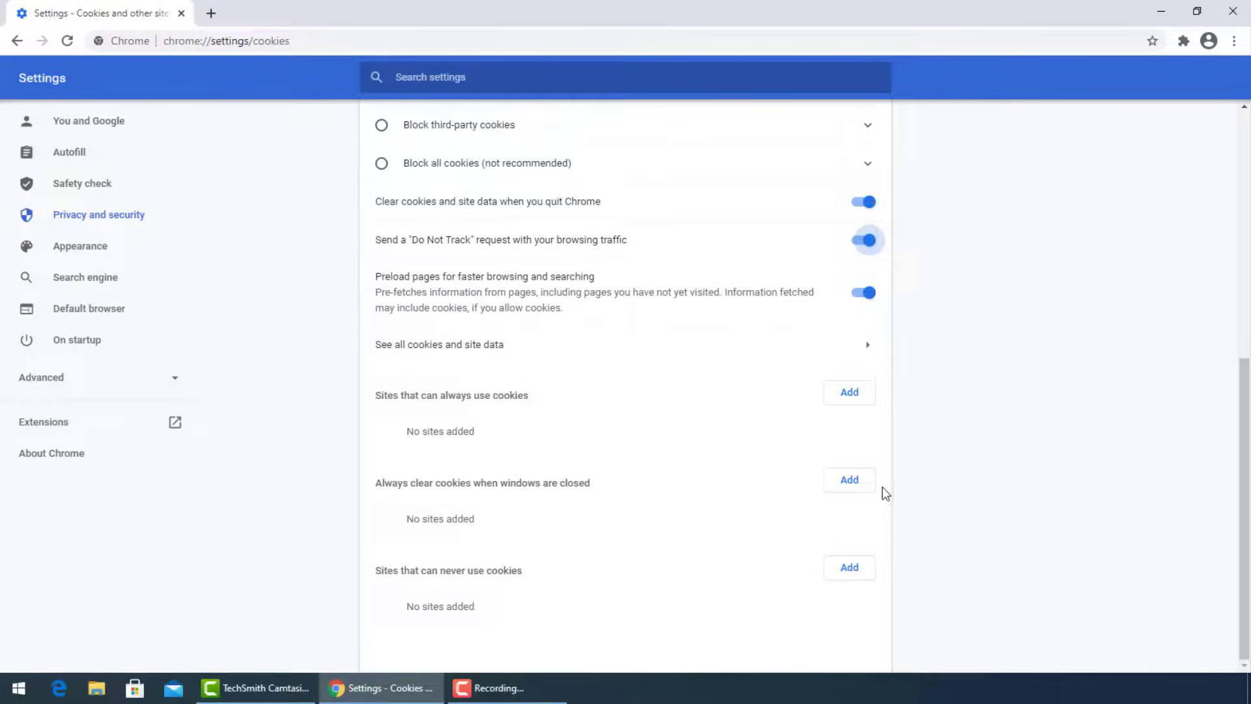
scroll(568, 324, up, 3)
scroll(567, 326, up, 3)
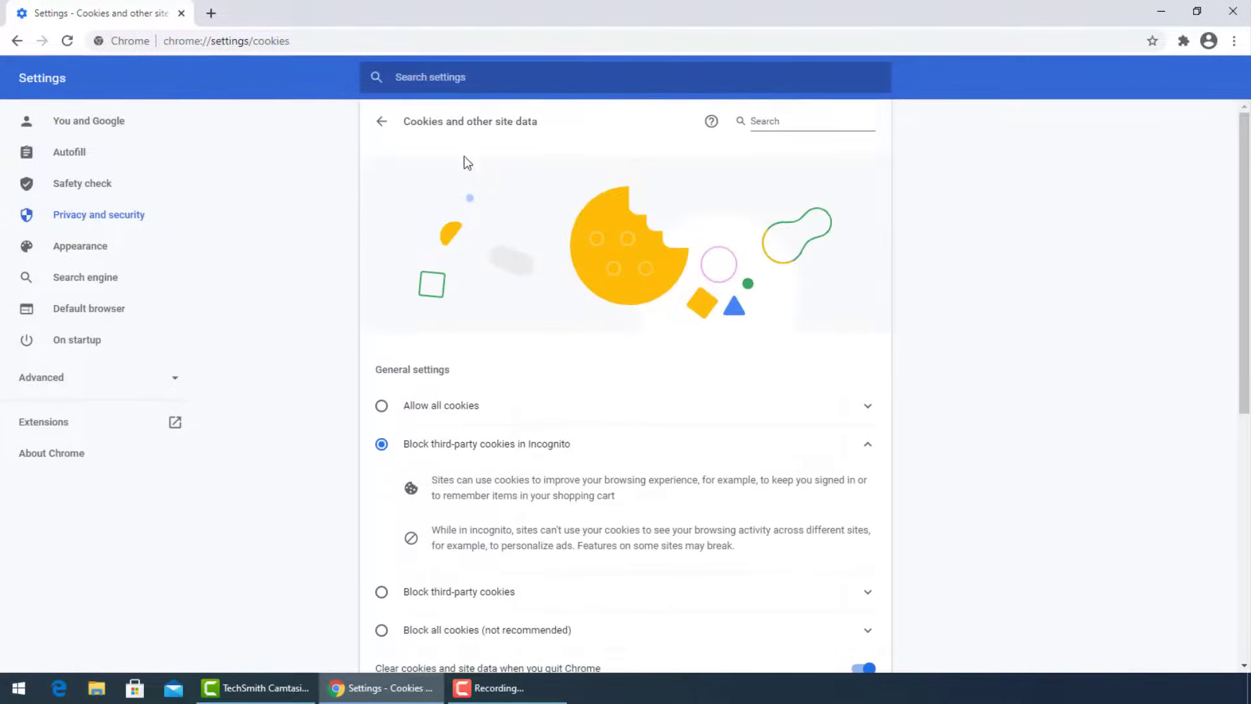
click(382, 115)
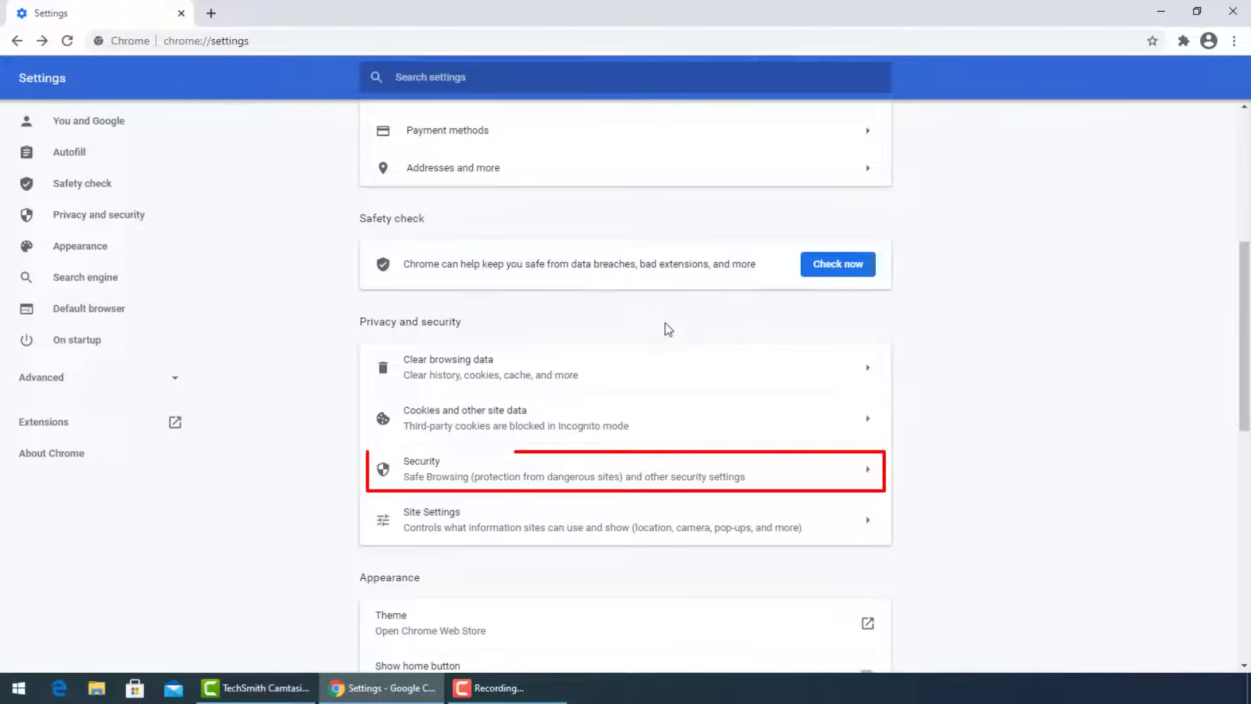
Open Chrome's Security page to review Safe Browsing and secure DNS options.
click(586, 475)
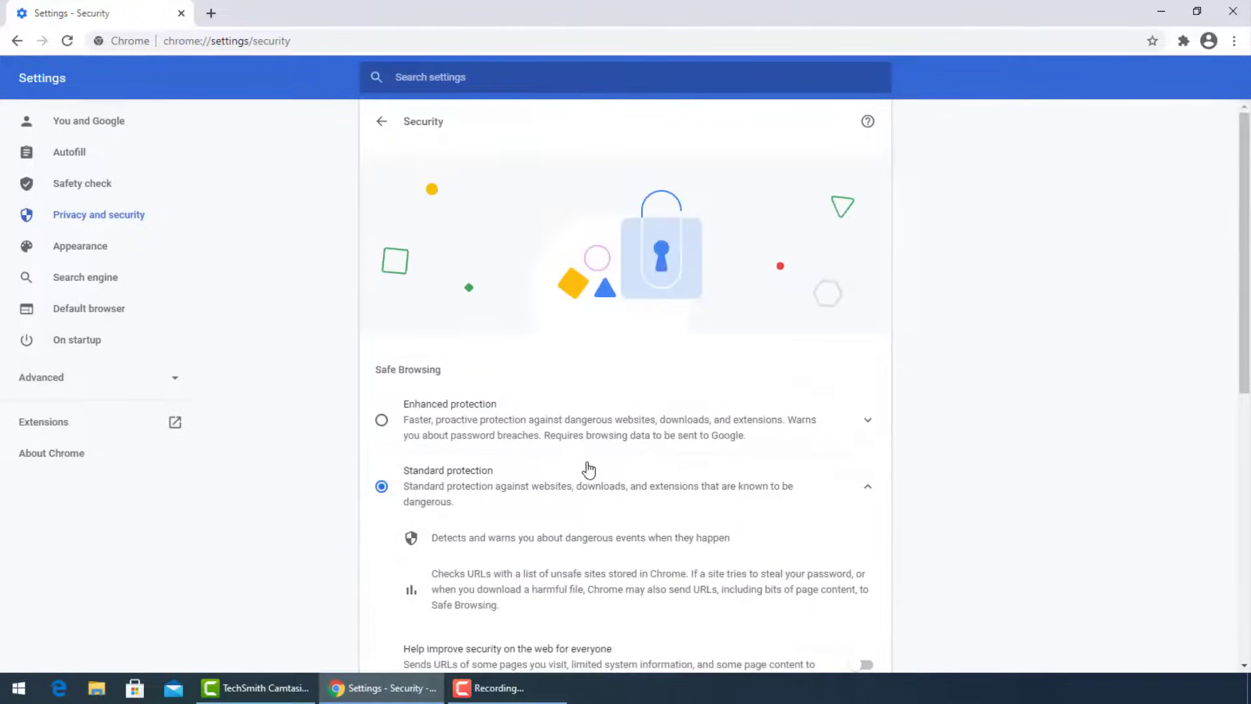
scroll(591, 470, down, 2)
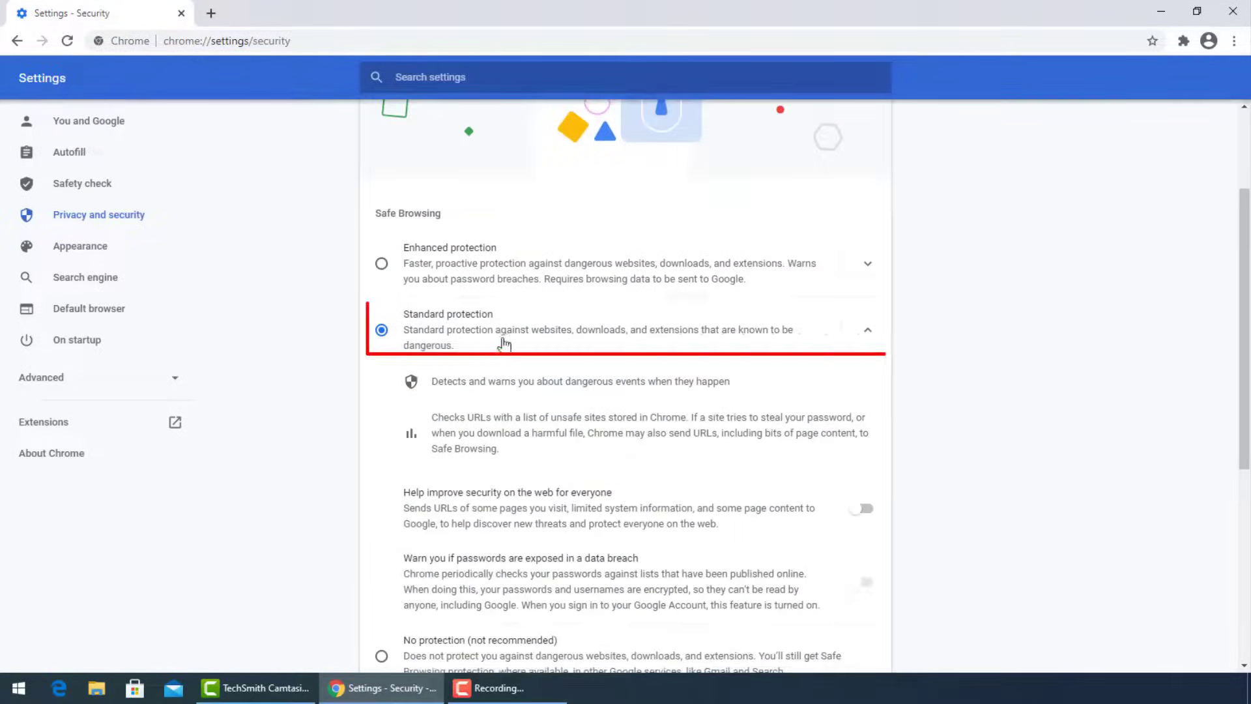
scroll(470, 341, down, 2)
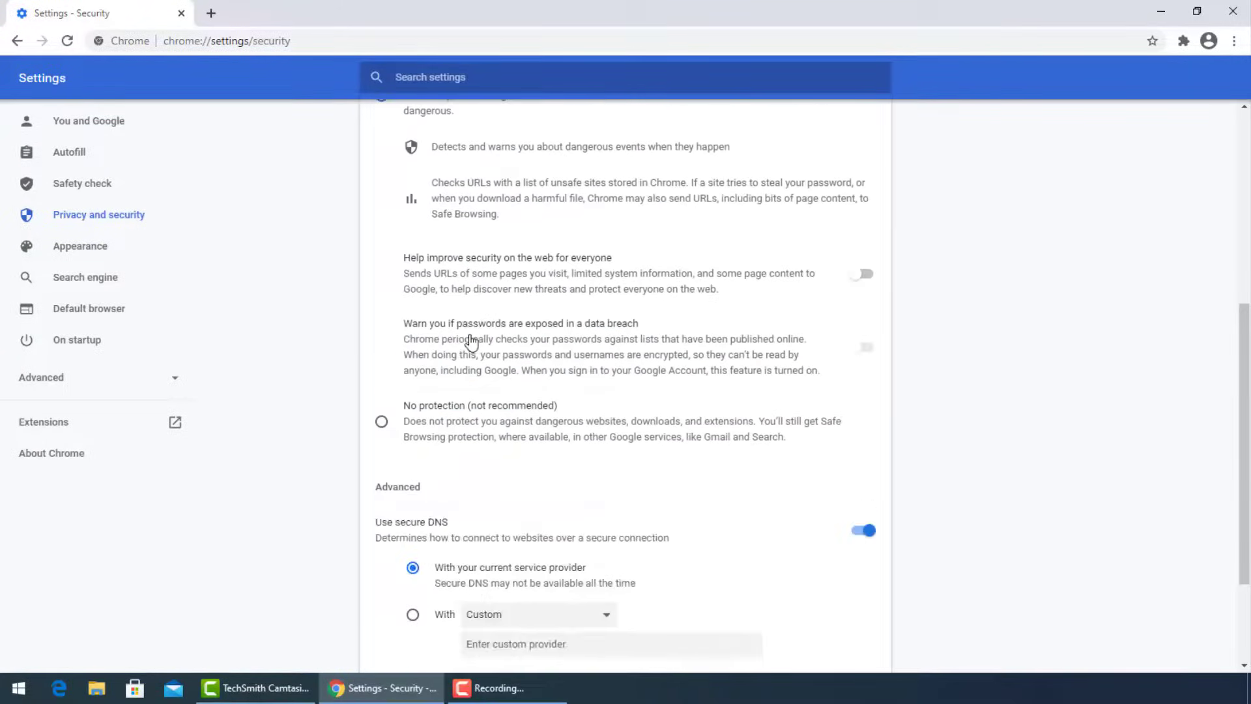
scroll(470, 337, down, 2)
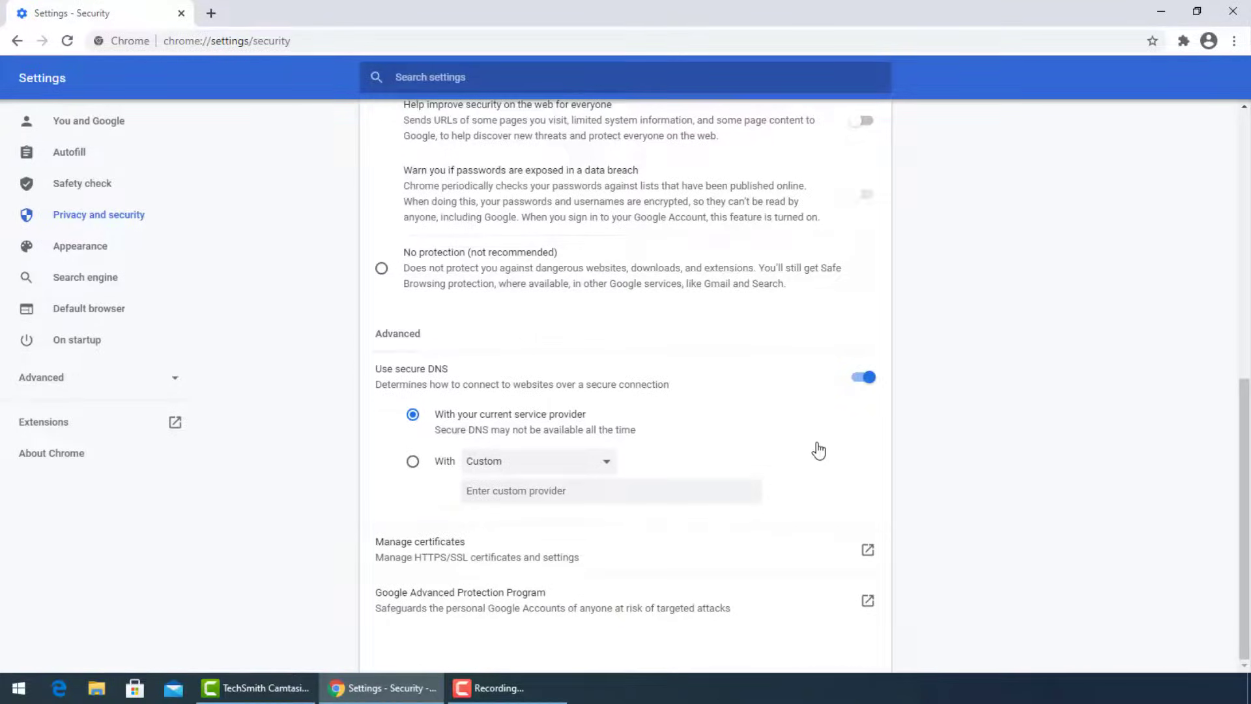
scroll(613, 289, up, 5)
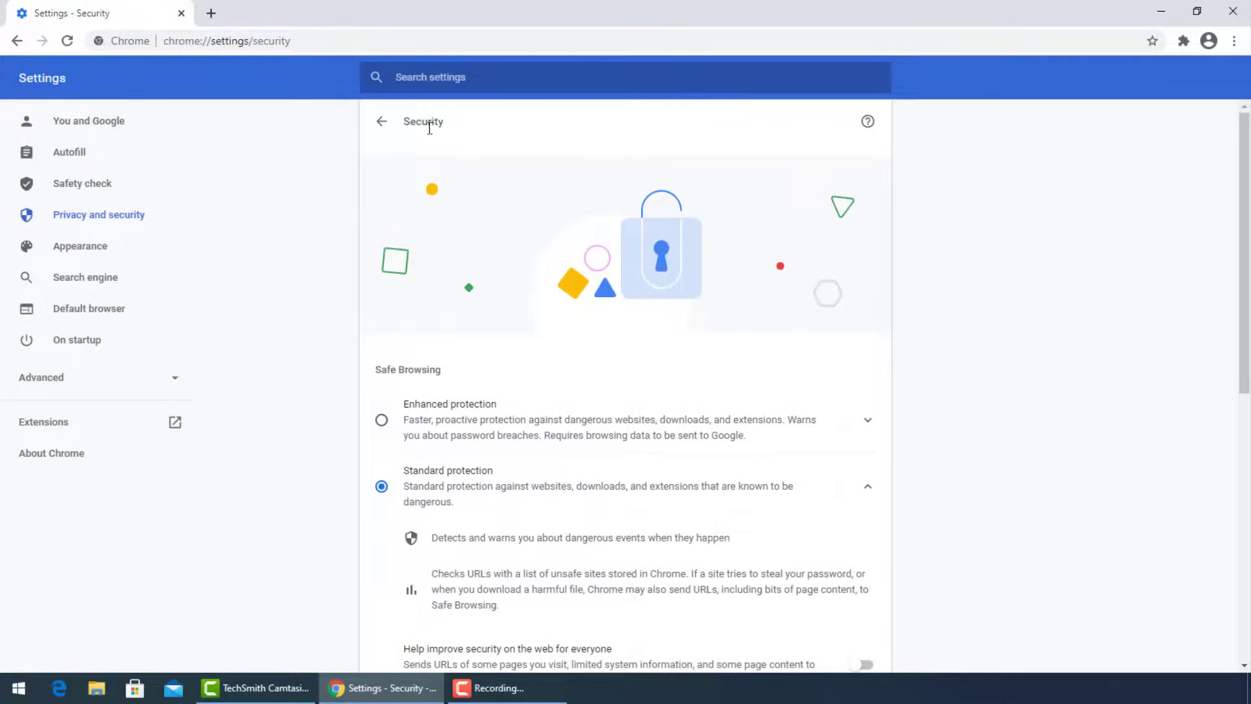
Block all sites from accessing location in Chrome's Site Settings.
click(381, 123)
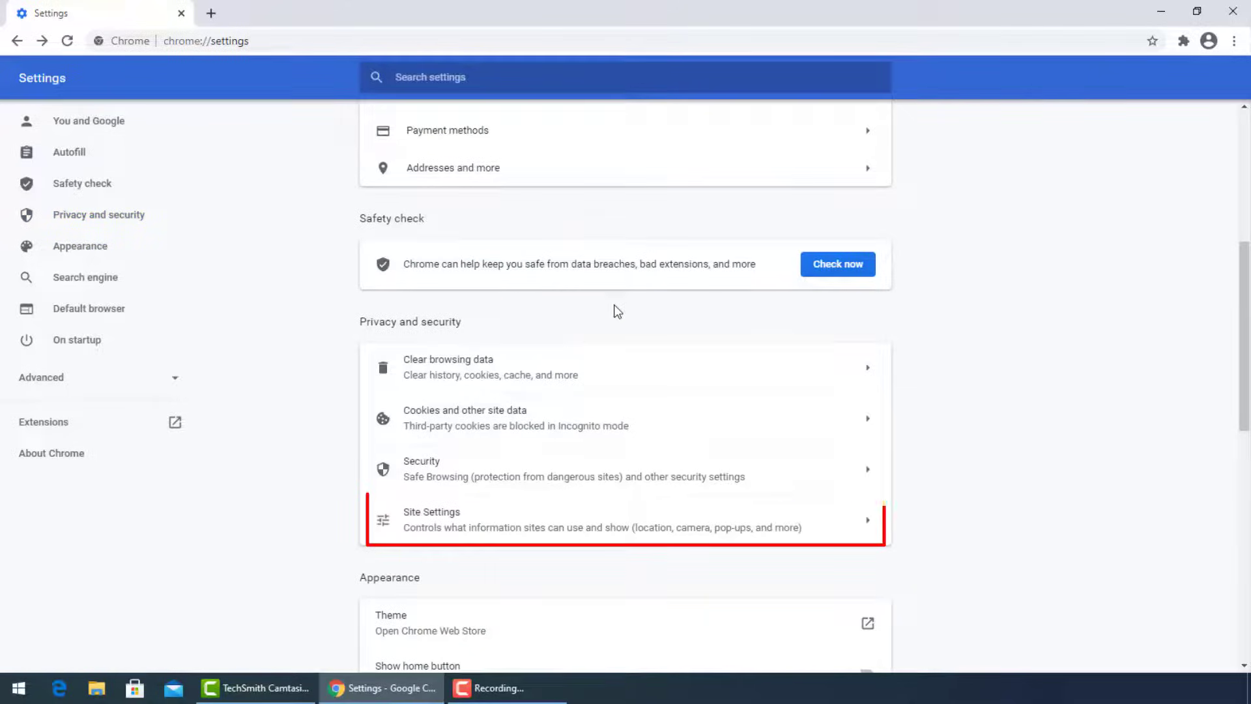
click(472, 515)
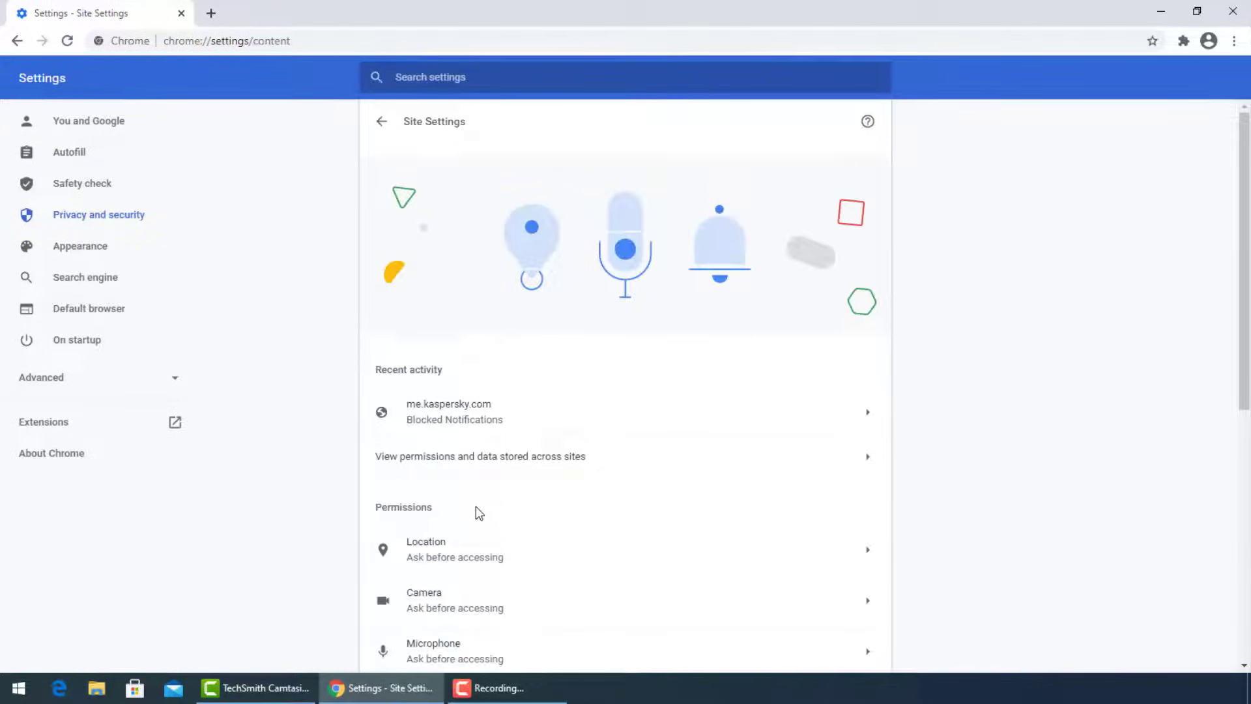
scroll(492, 505, down, 2)
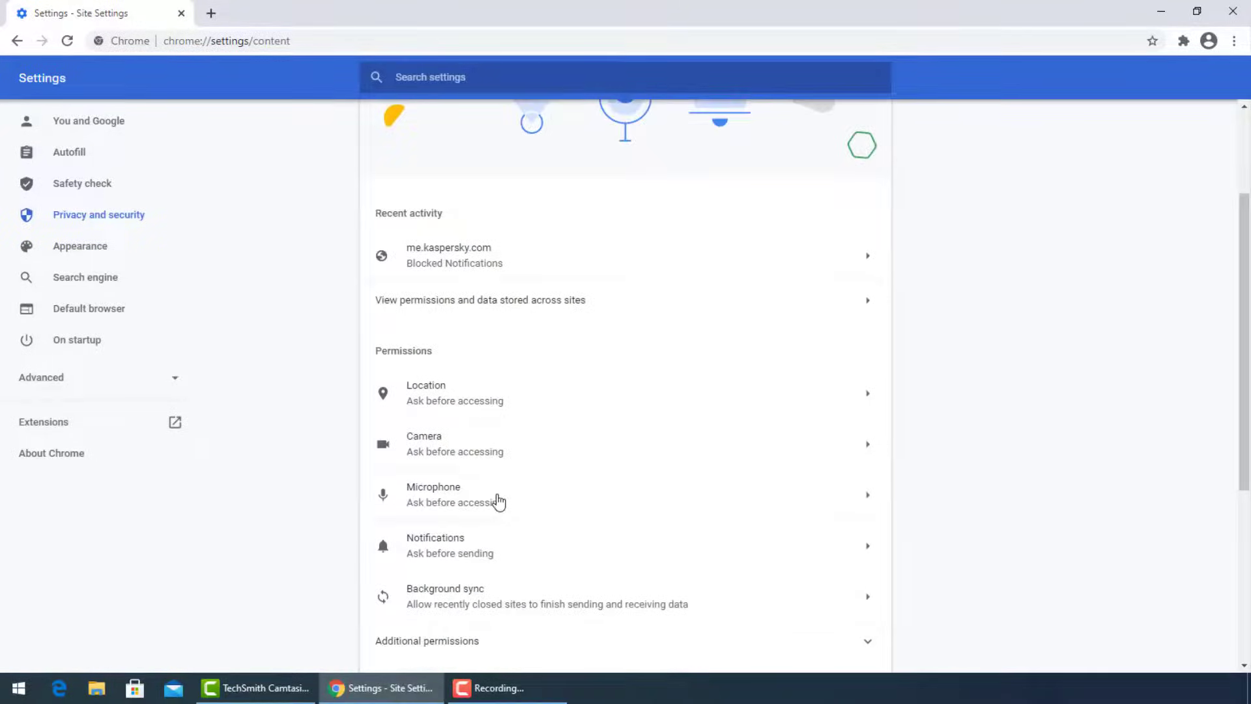
scroll(495, 502, down, 3)
scroll(499, 501, up, 1)
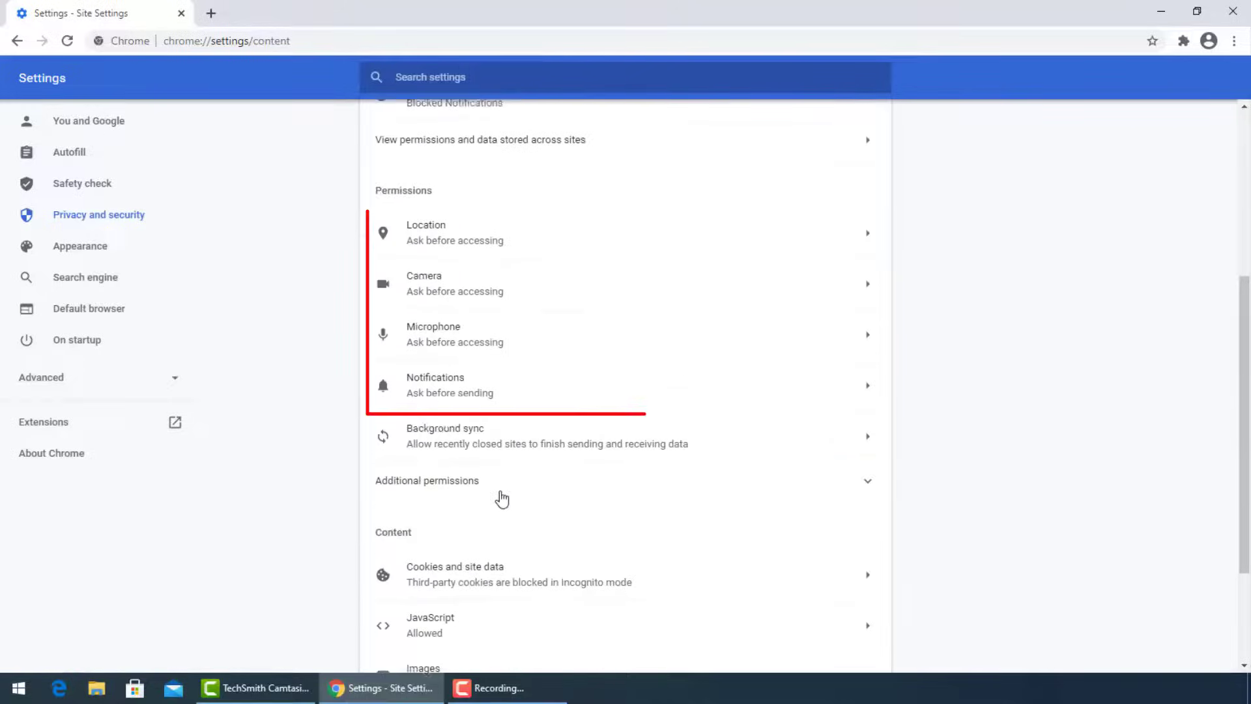
click(425, 243)
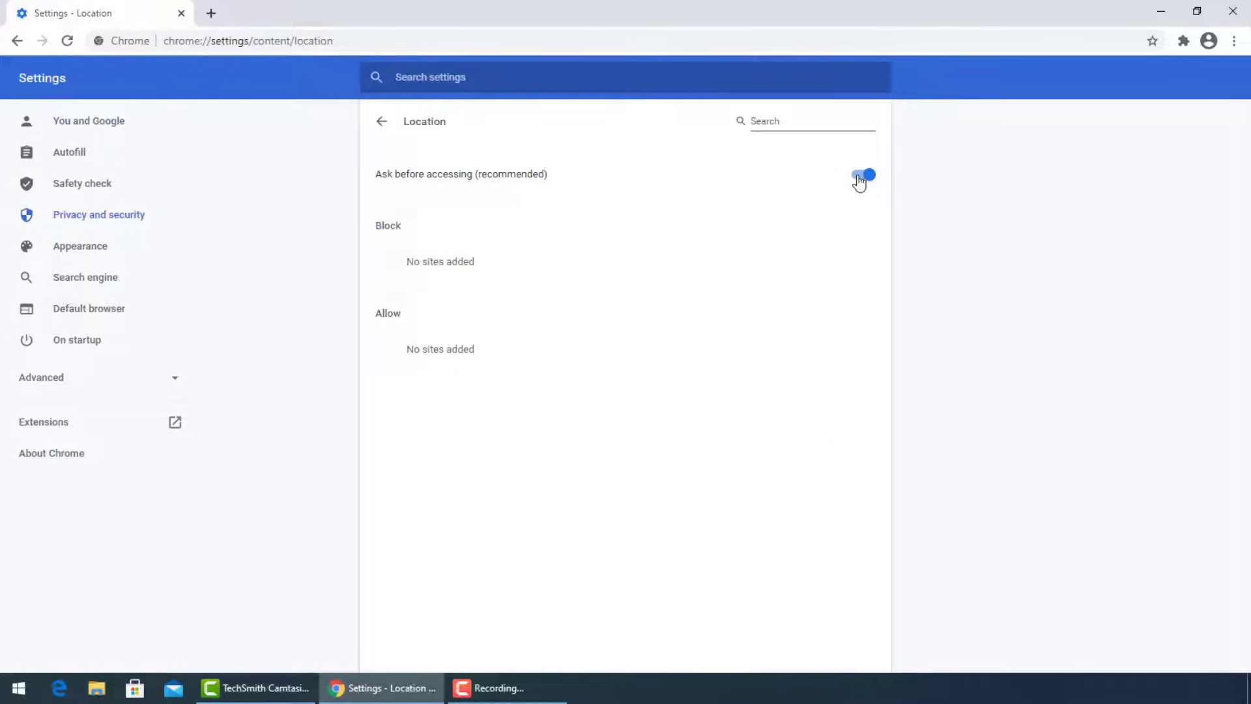
click(859, 180)
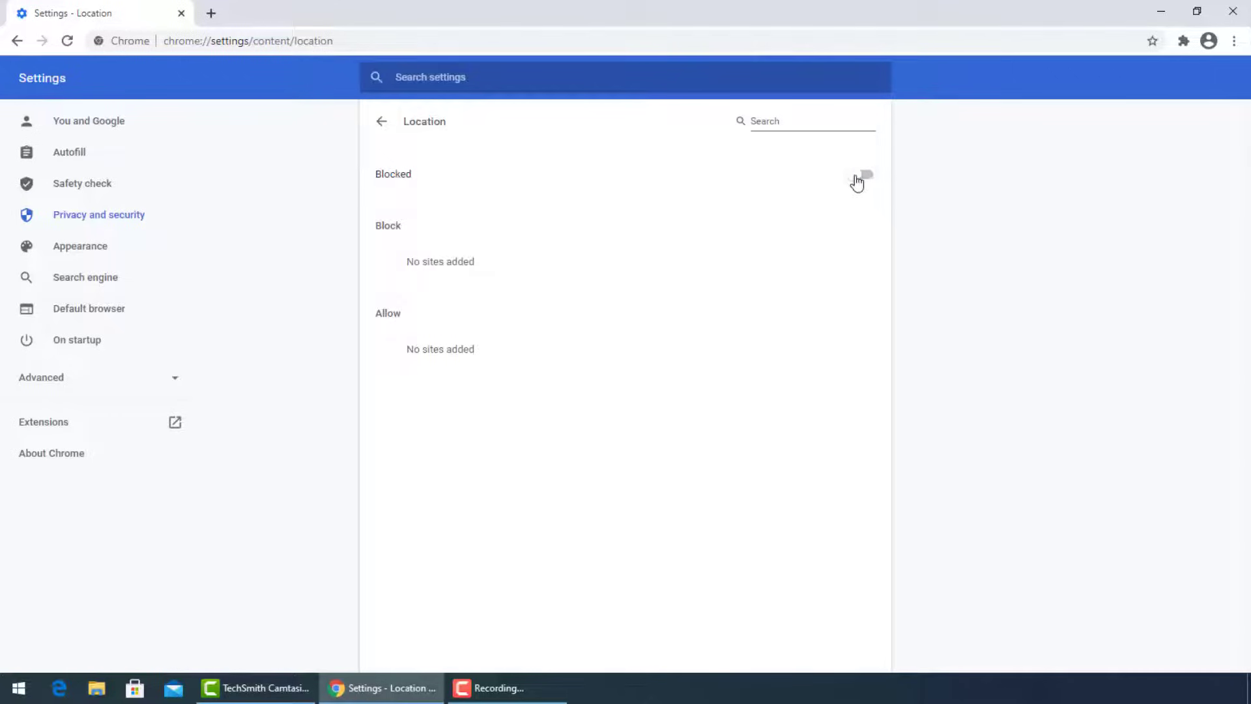
Block camera access for all sites and check the Pop-ups and redirects setting.
click(382, 122)
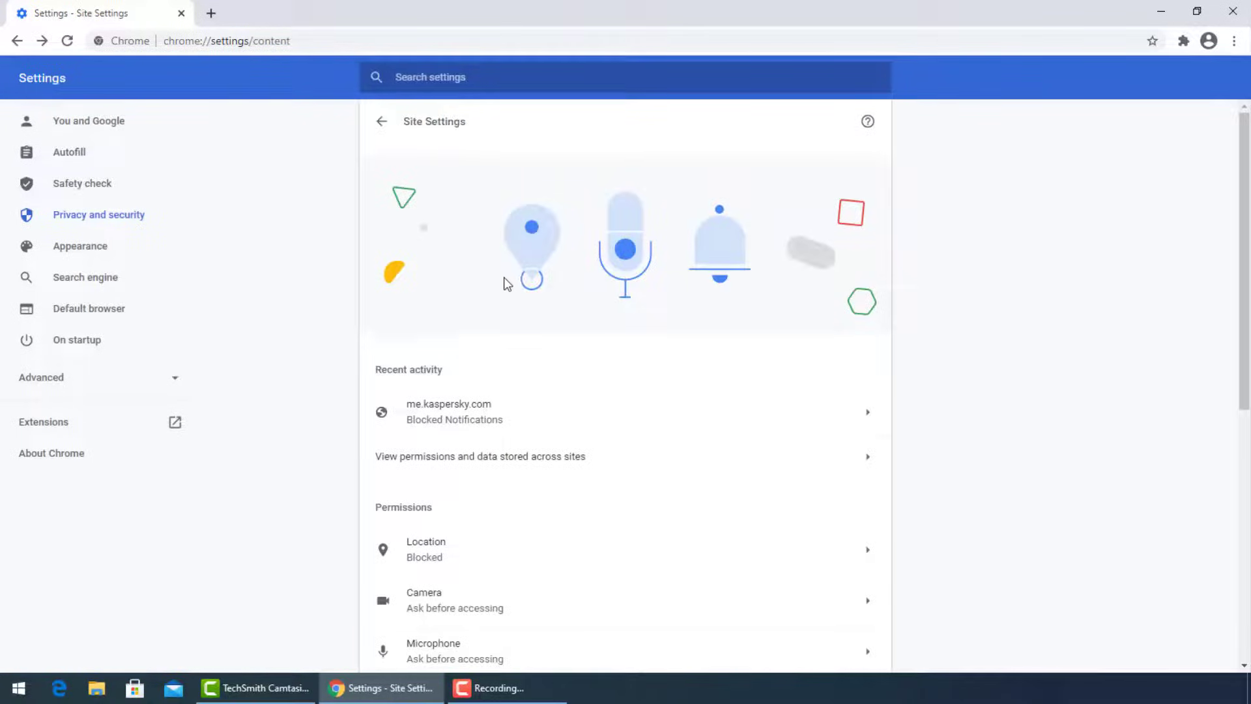
scroll(508, 289, down, 2)
click(440, 442)
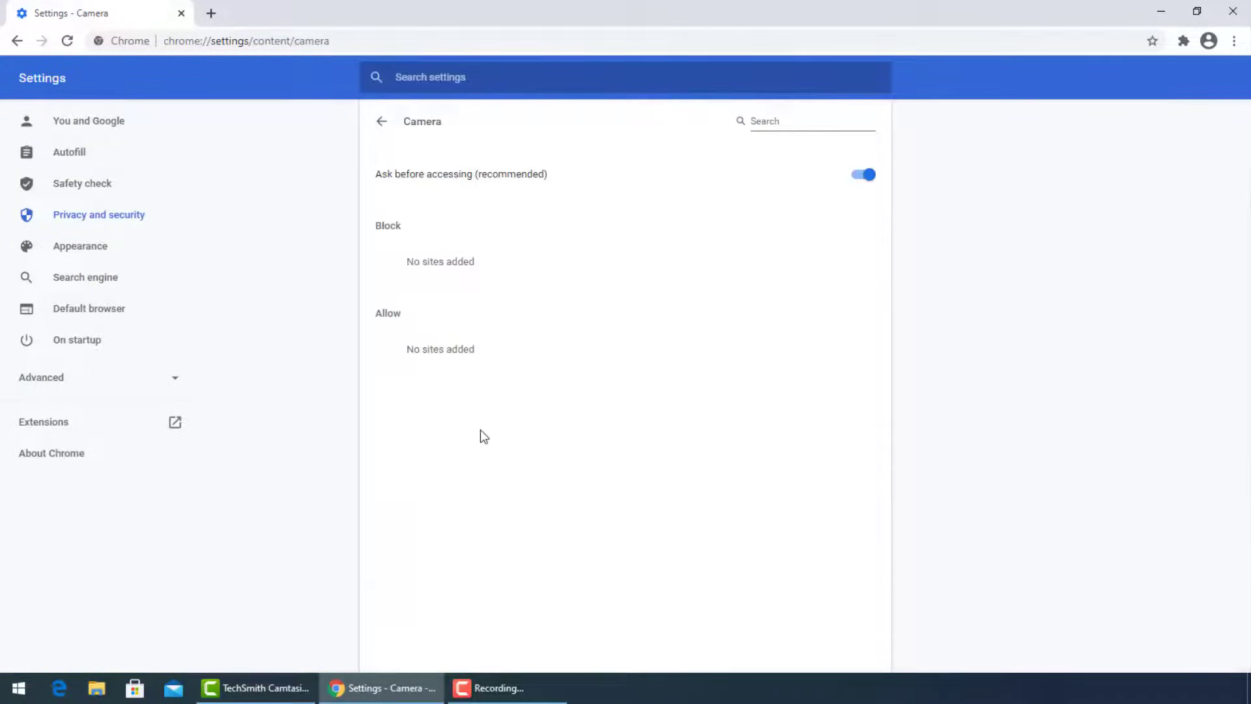
click(861, 180)
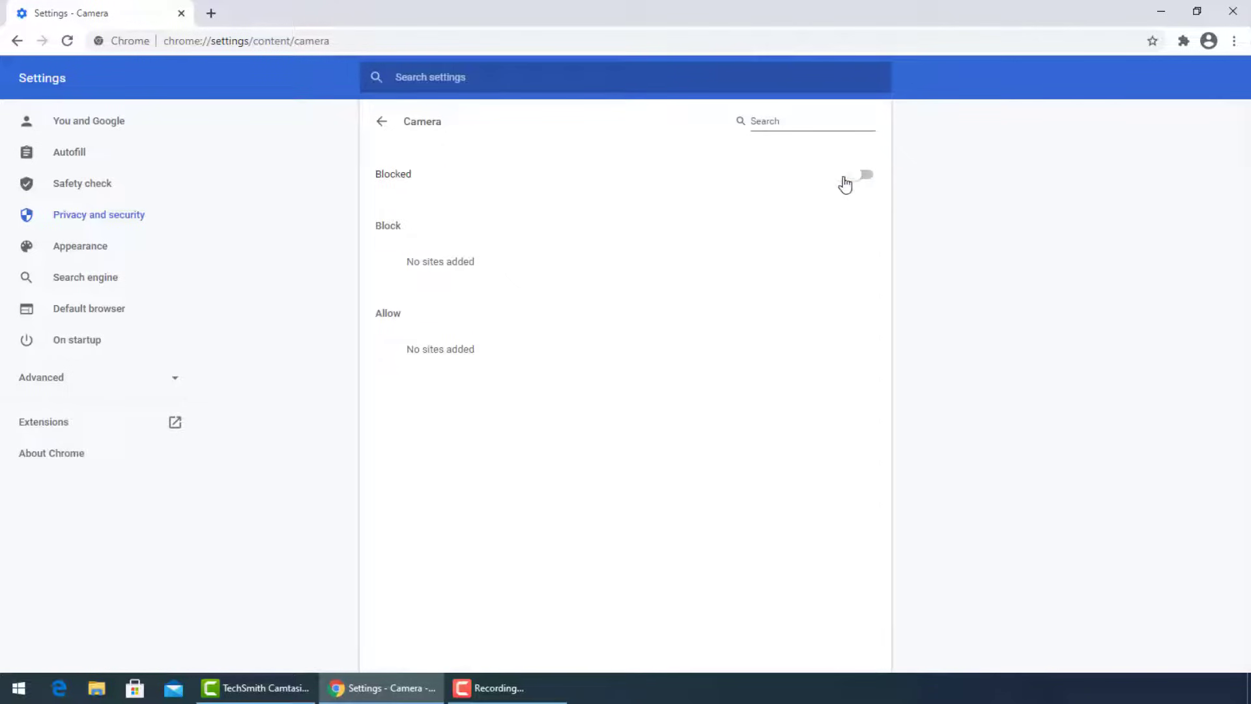
click(384, 122)
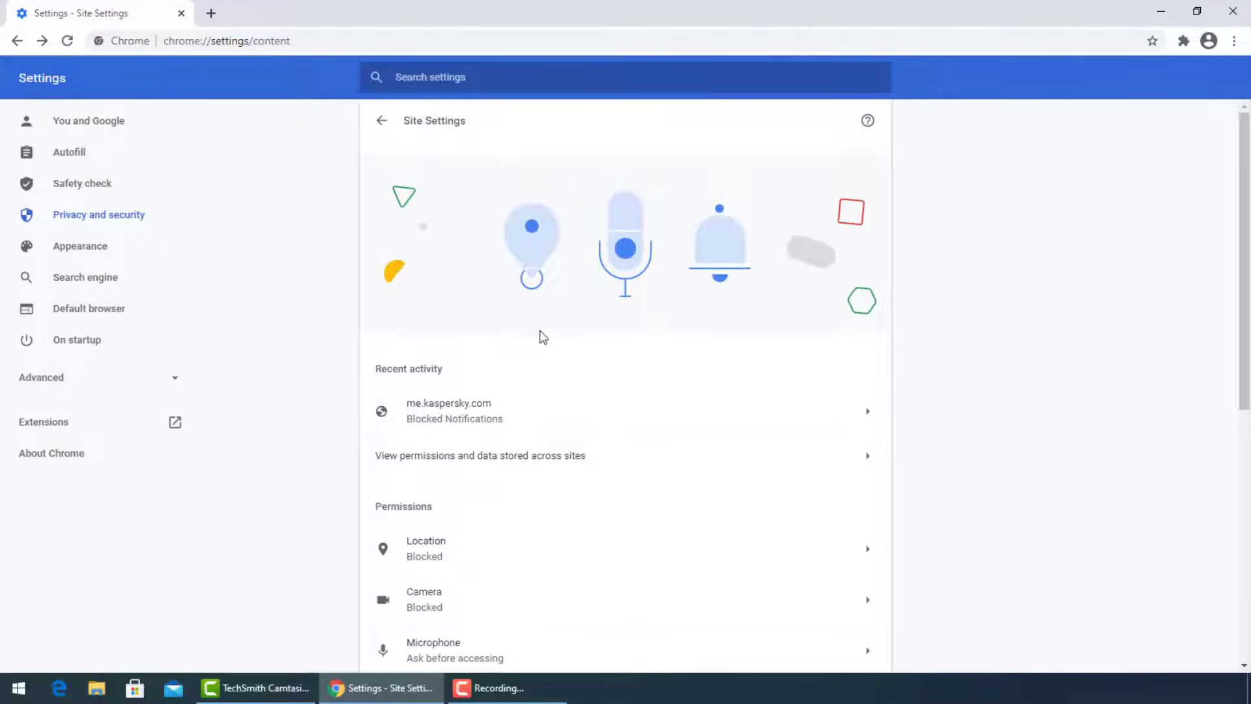
scroll(539, 335, down, 2)
scroll(506, 445, down, 2)
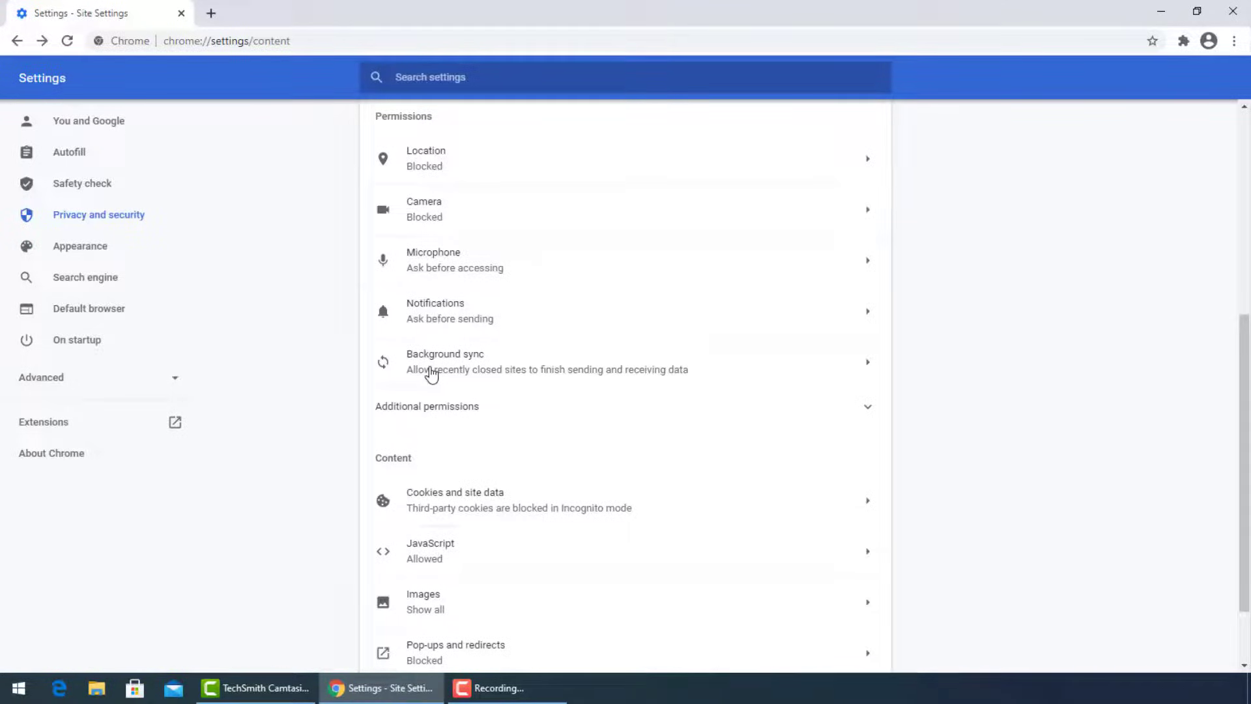
scroll(433, 372, down, 1)
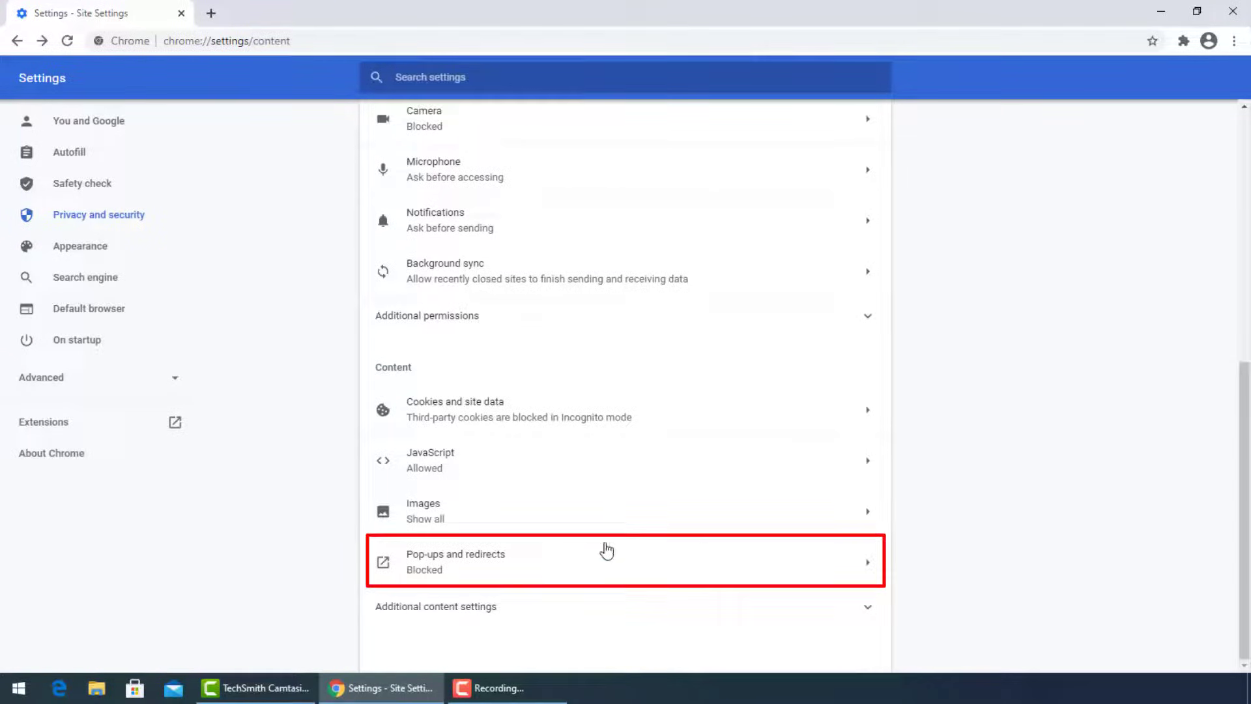
click(459, 569)
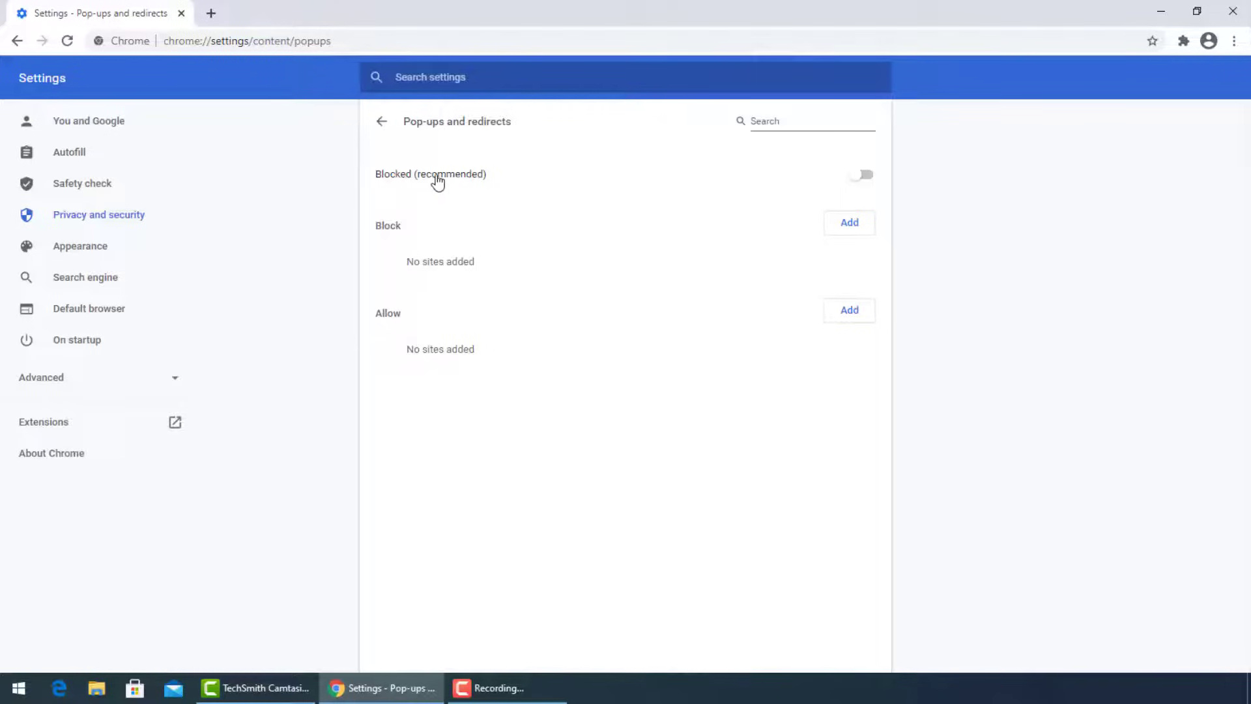
click(381, 122)
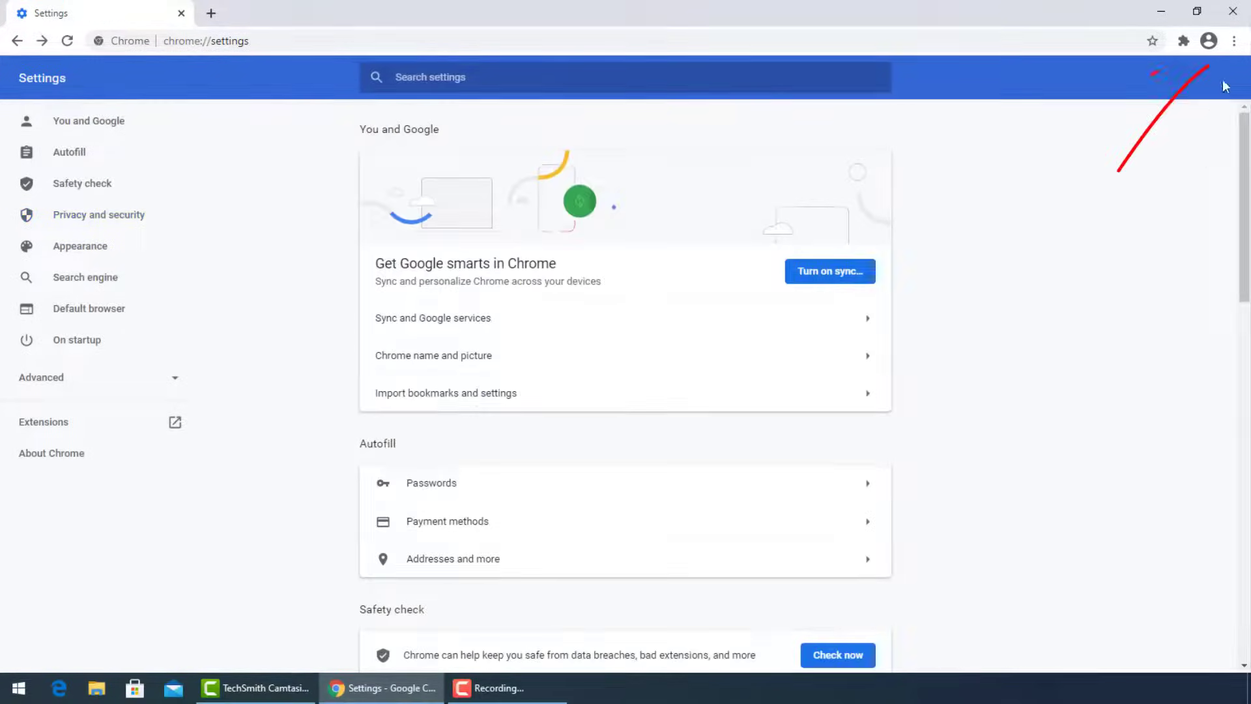
Remove the Tabby Cat extension and switch off Kaspersky Protection in Chrome's Extensions page.
click(1234, 40)
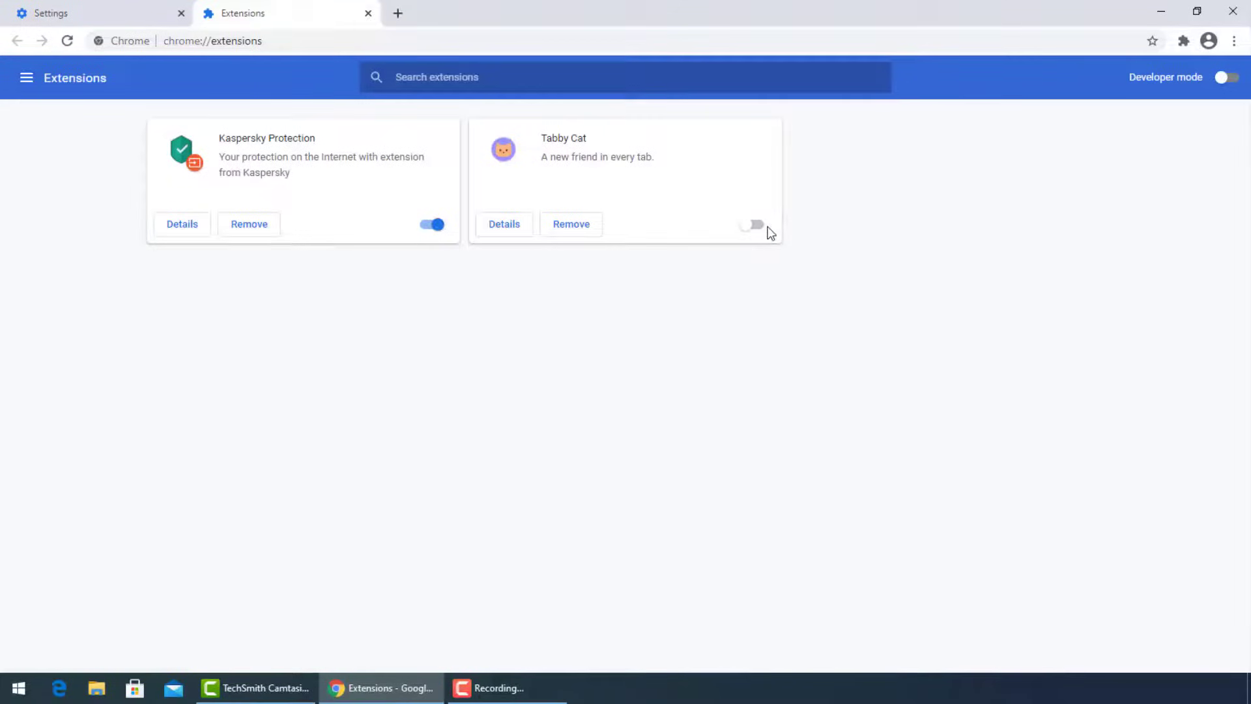
click(573, 233)
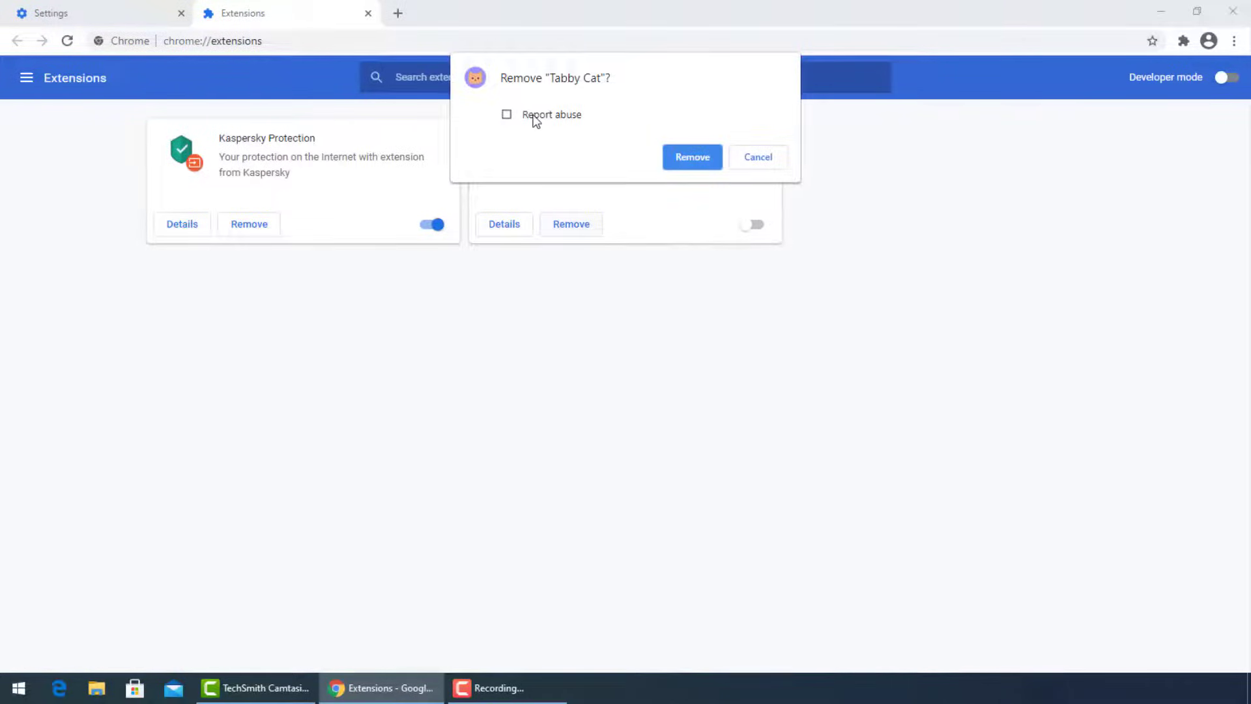
click(695, 157)
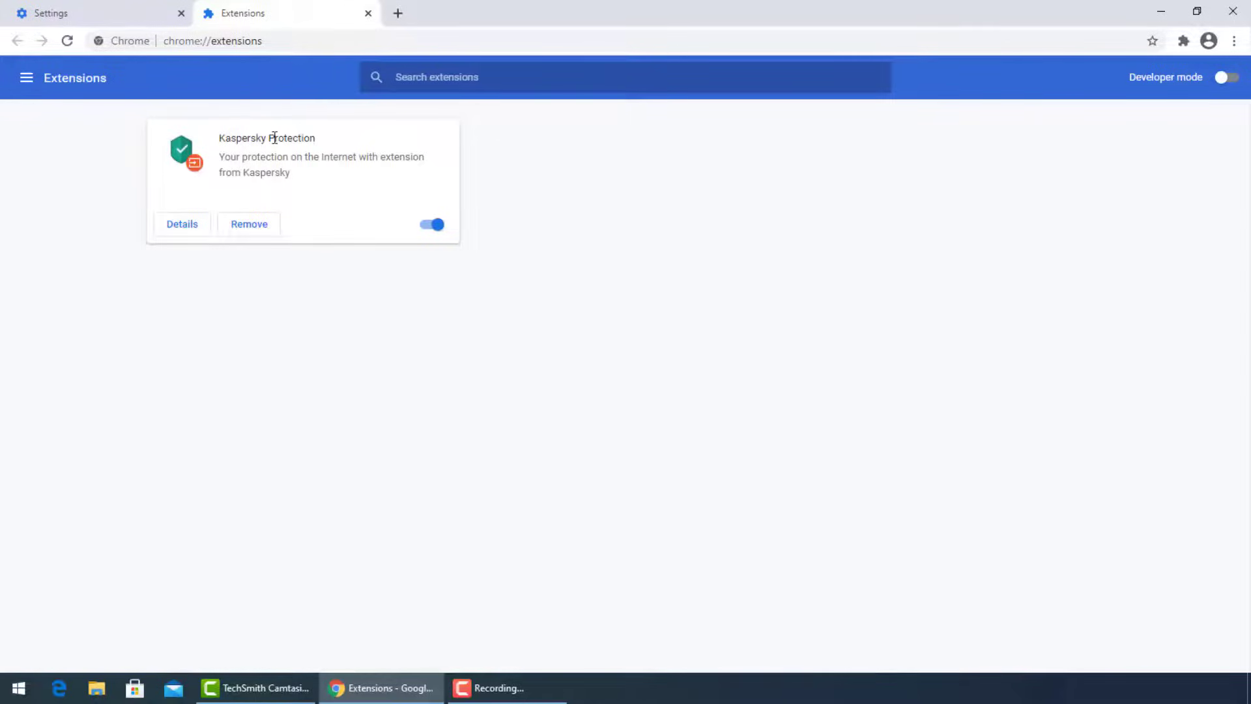
click(429, 226)
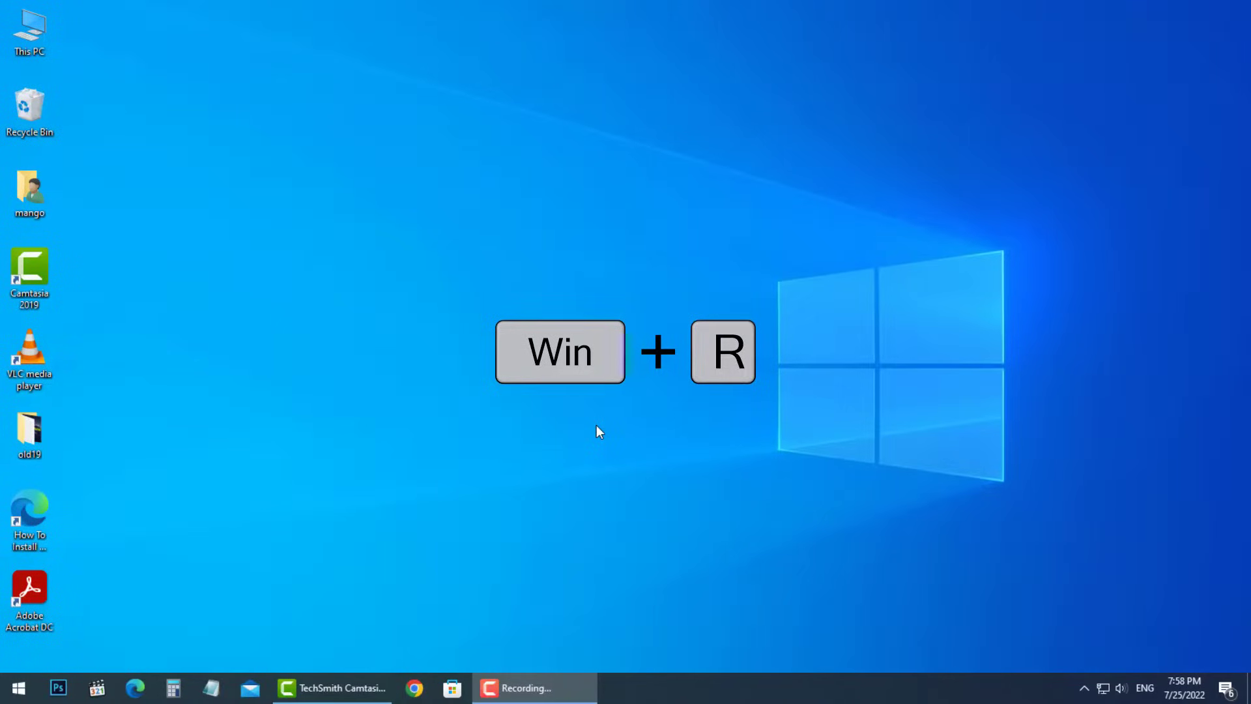
Run cmd from the Win+R Run dialog to open Command Prompt.
key(super+r)
text(cmd)
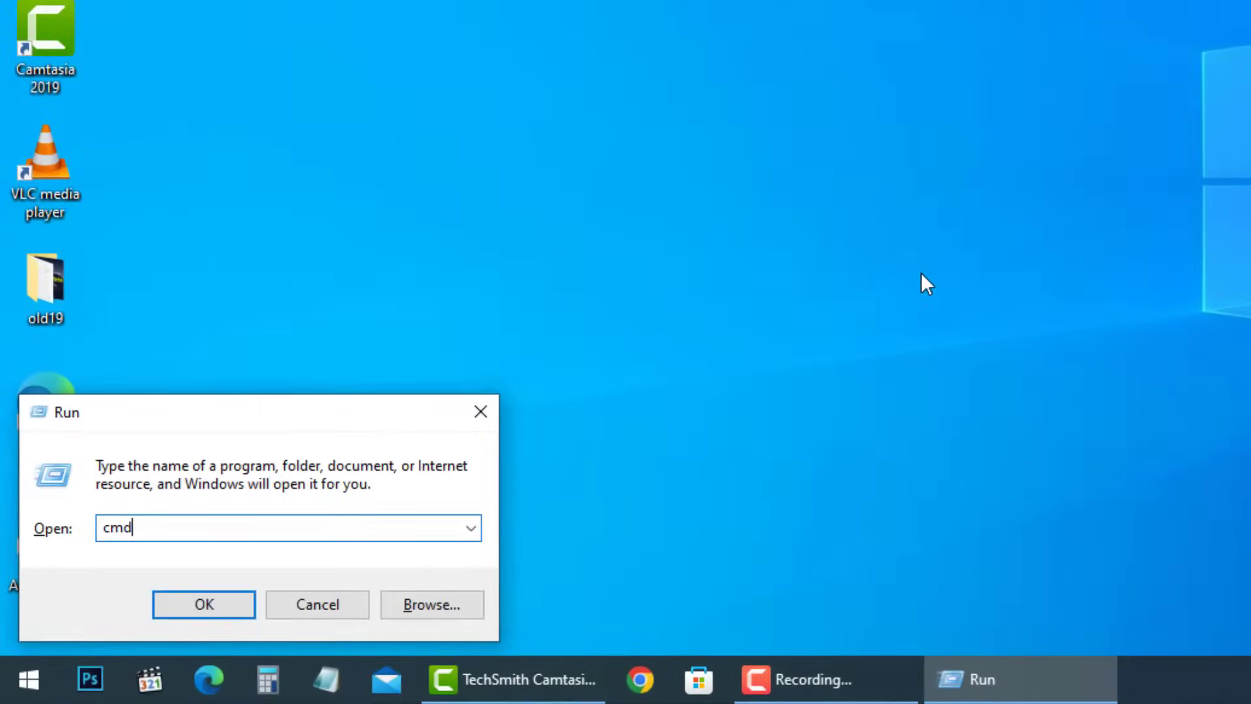
key(Return)
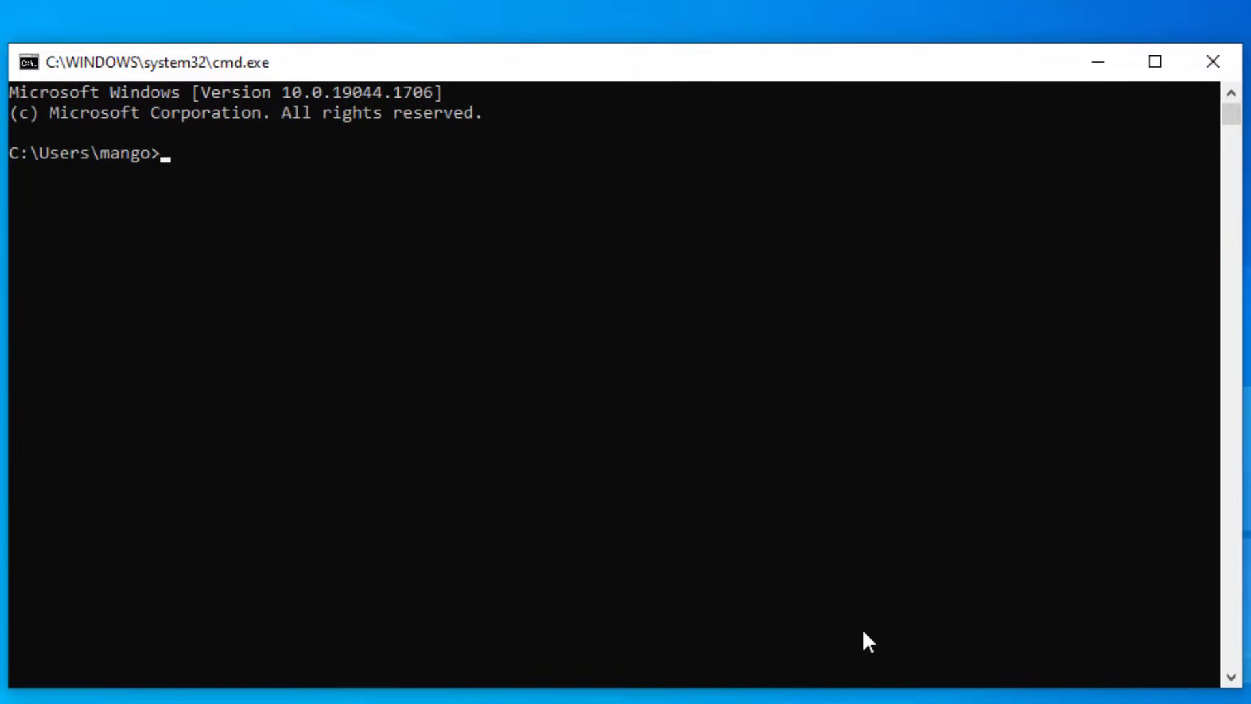
text(ip)
text(confi)
text(g /release)
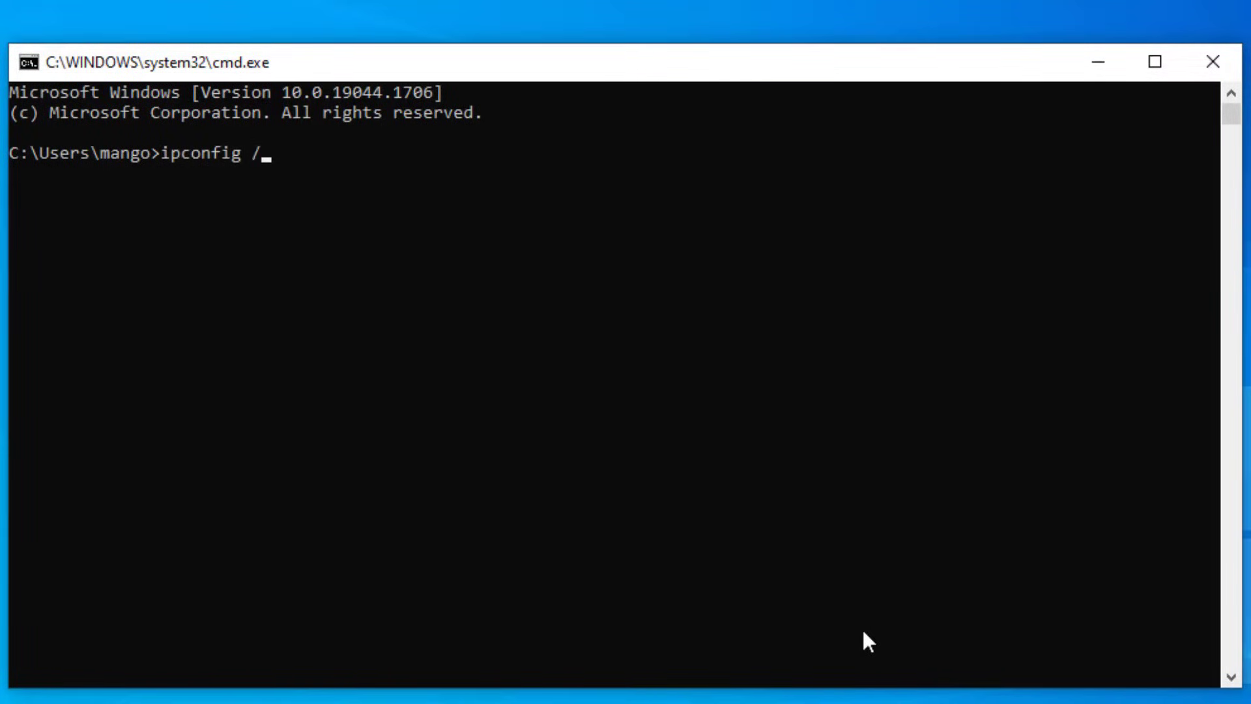